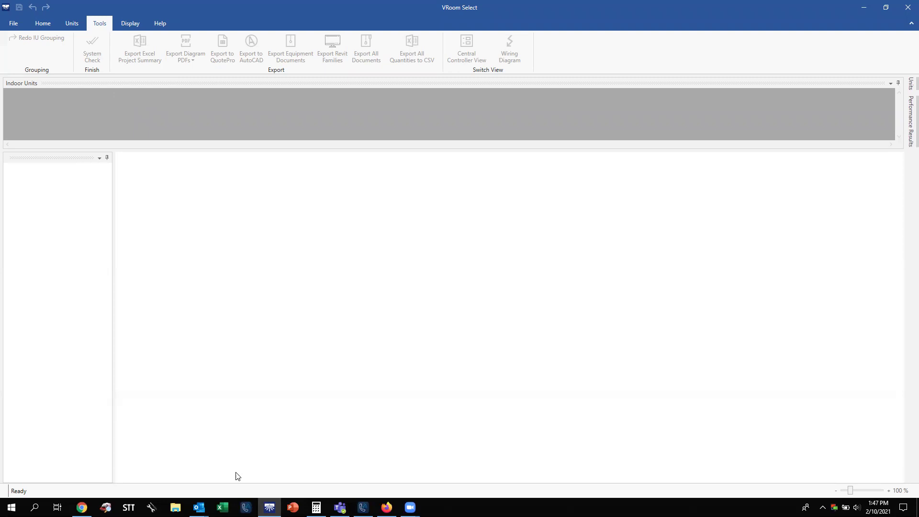
Switch to Excel from the taskbar so its start screen with recent workbooks shows.
left_click(223, 508)
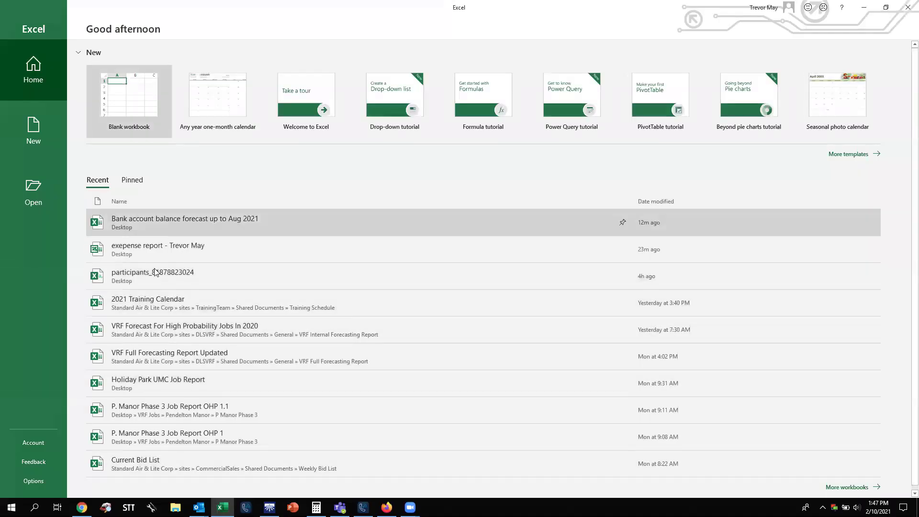
Open the Holiday Park UMC Job Report workbook, review its Cover Page, then view Equipment Summary.
left_click(202, 385)
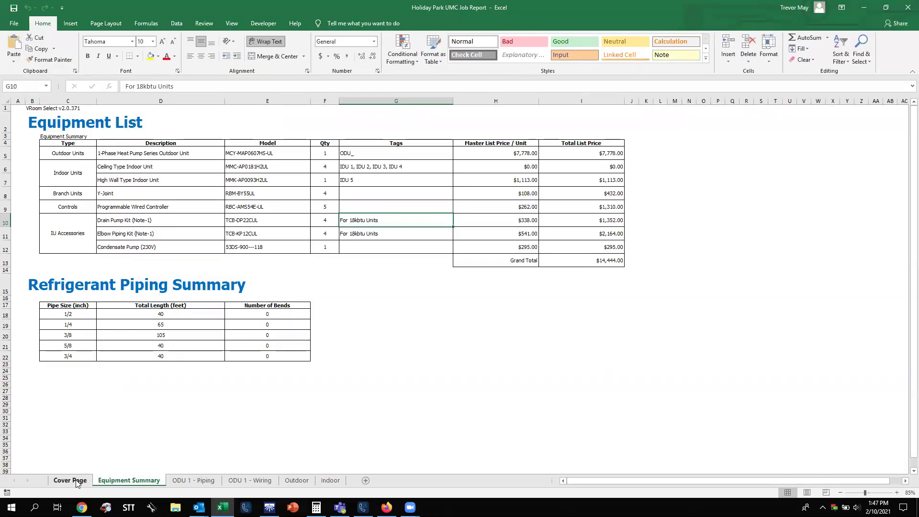
left_click(76, 481)
left_click_drag(906, 274, 906, 178)
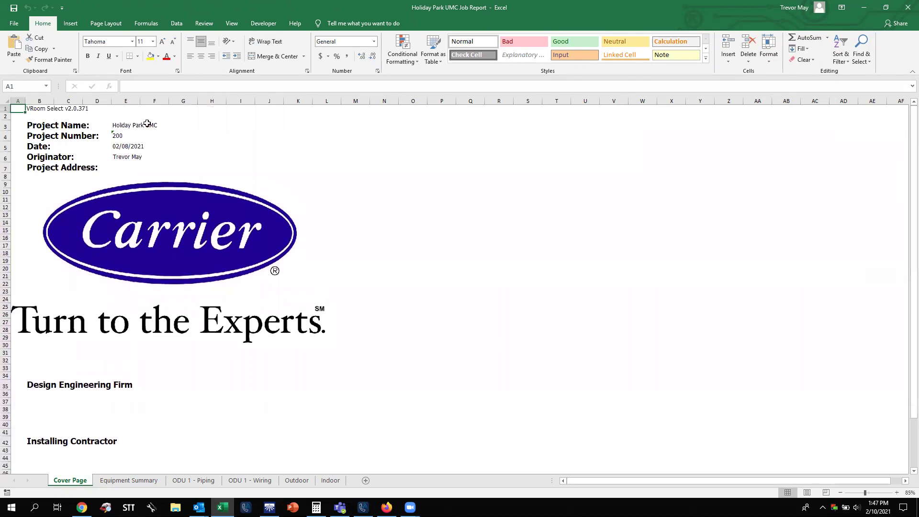
left_click(134, 484)
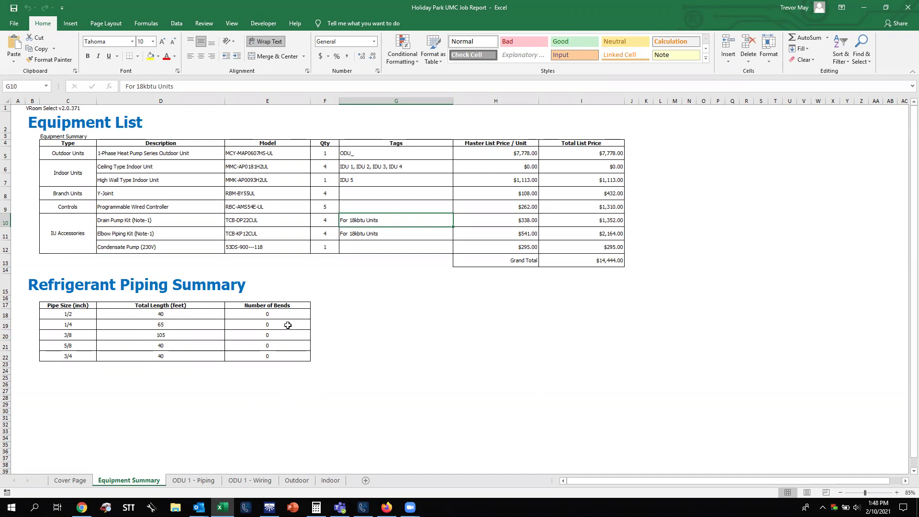
Scroll through the ODU 1 - Piping diagram to the fifth indoor unit, then view ODU 1 - Wiring.
left_click(197, 481)
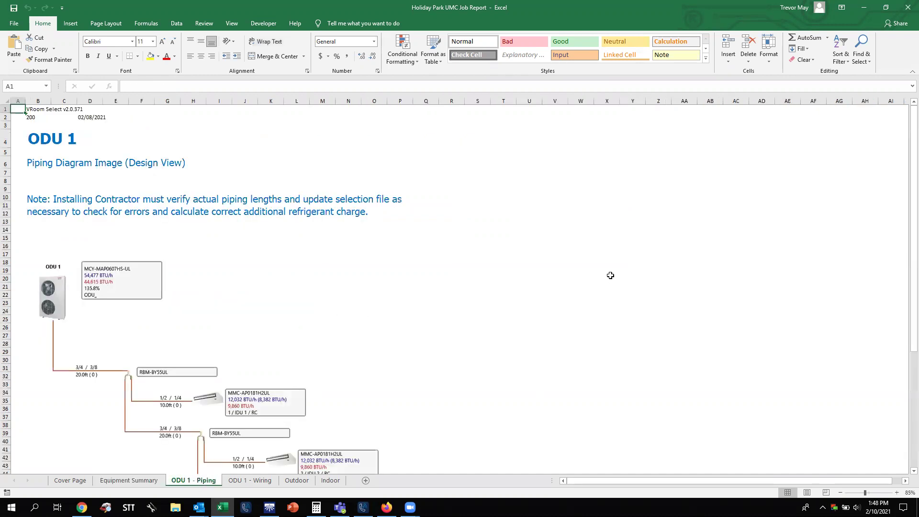
left_click_drag(913, 144, 907, 210)
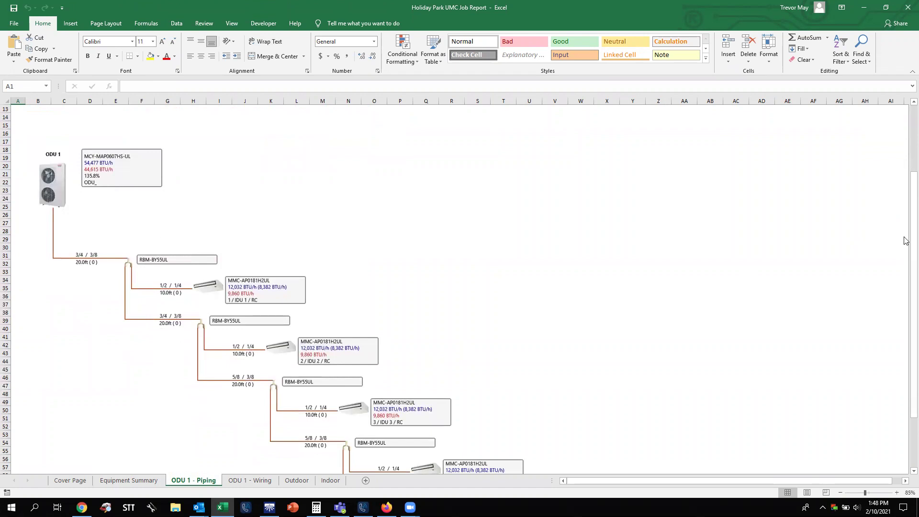
left_click_drag(906, 245, 709, 185)
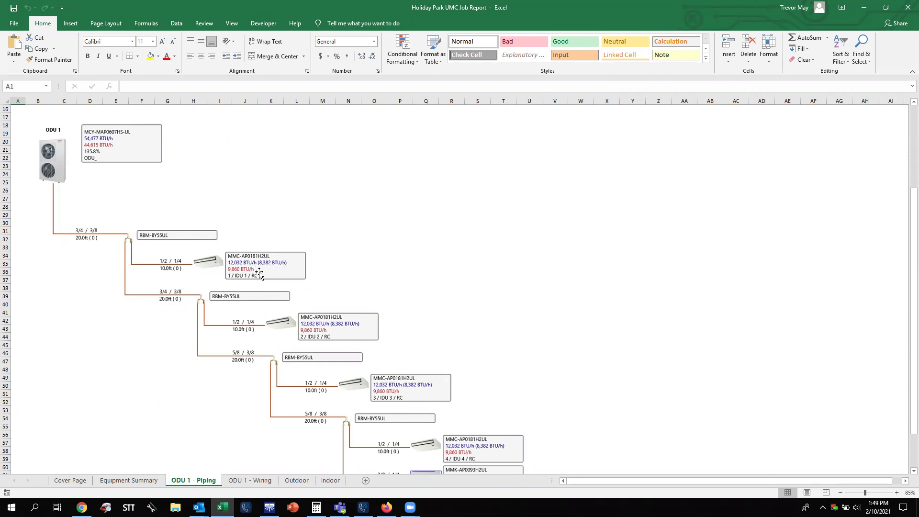
scroll(424, 318, "down", 5)
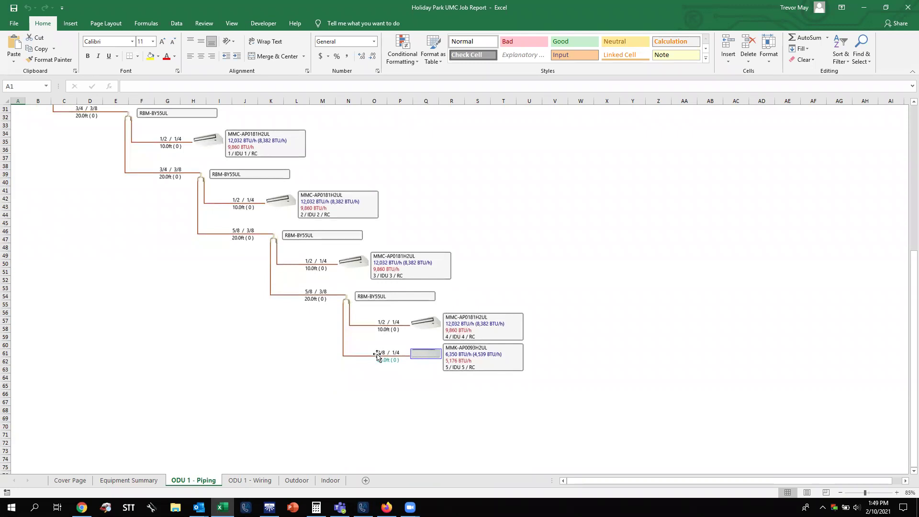
left_click(256, 484)
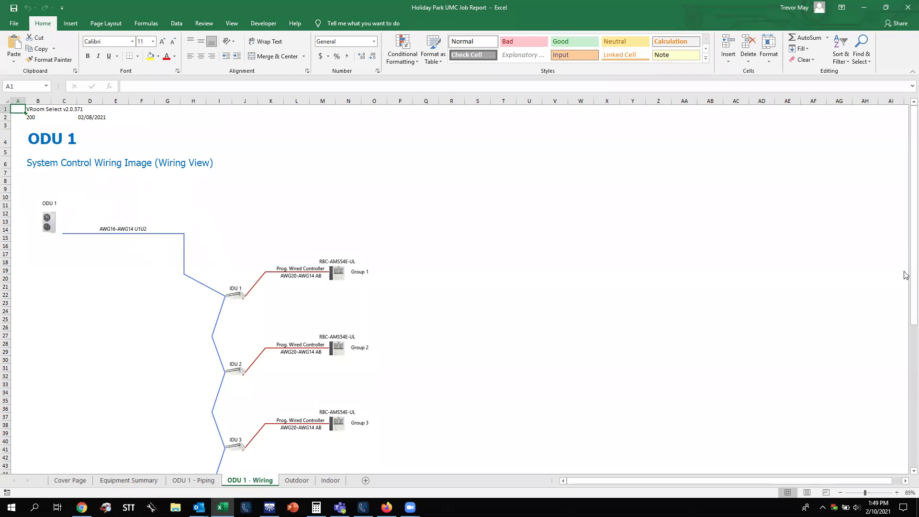
scroll(373, 259, "down", 5)
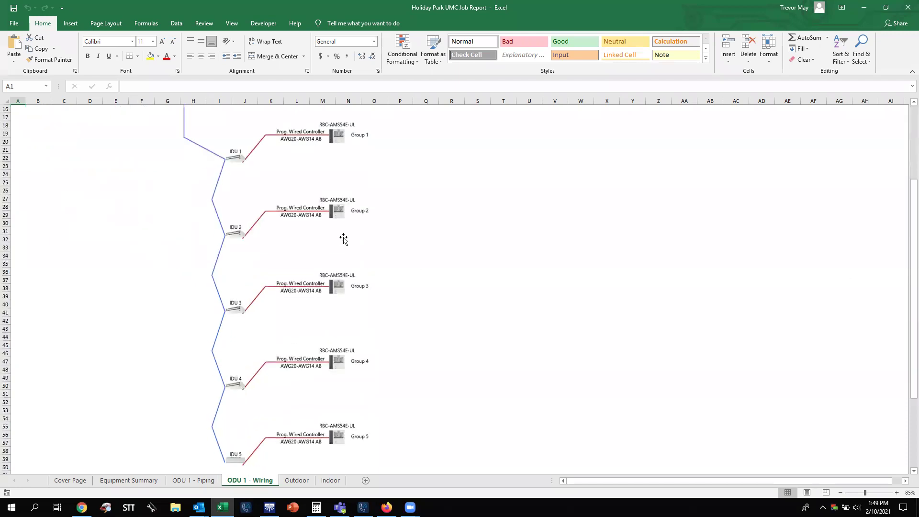
scroll(344, 239, "down", 5)
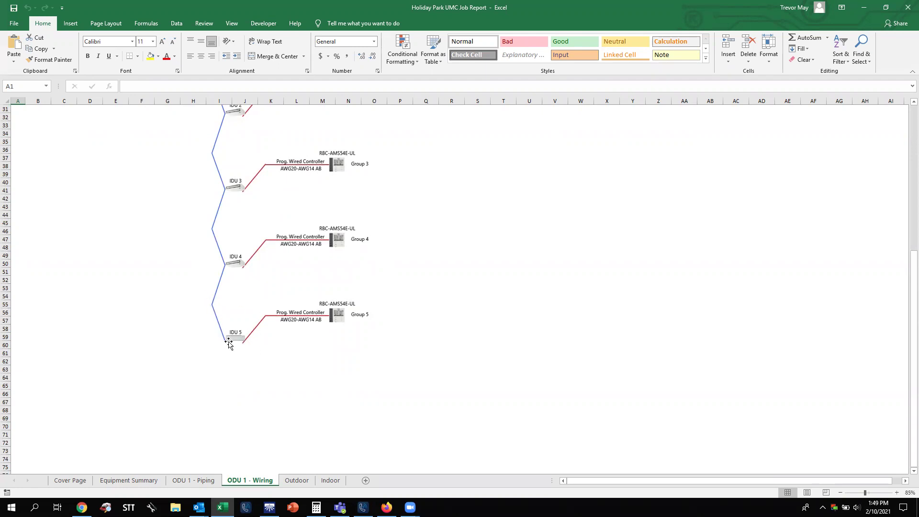
scroll(225, 344, "up", 10)
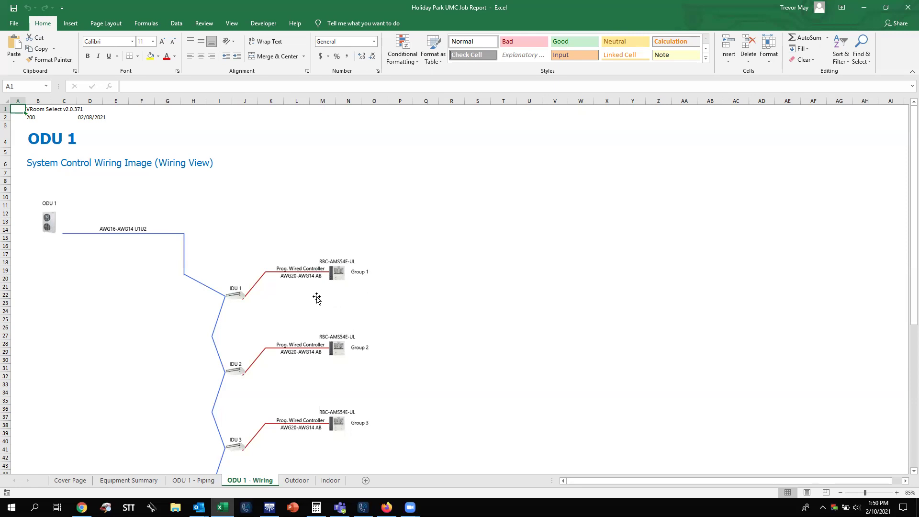
Show the Outdoor sheet listing ODU 1, Toshiba MCY-MAP0607HS-UL, 60,000 BTU/h cooling.
left_click(297, 481)
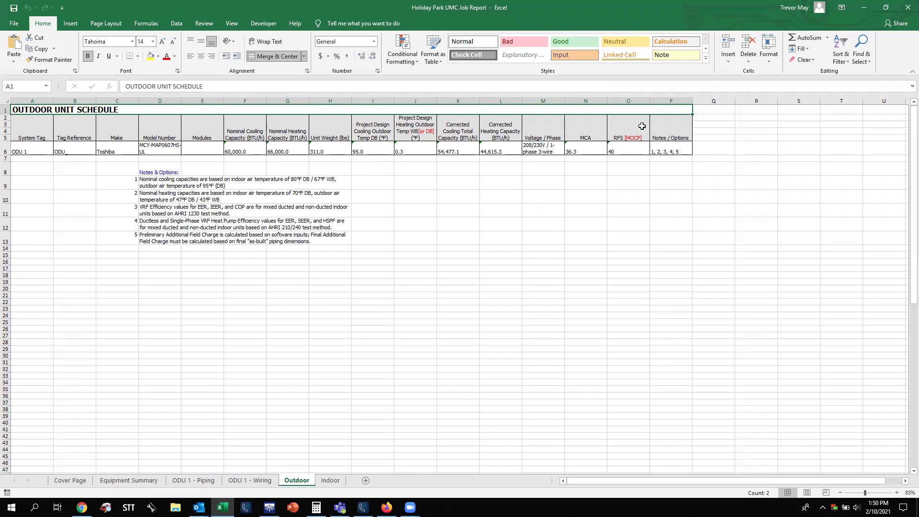
Show the Indoor sheet listing IDU 1–5: four 18,000 BTU/h ceiling units and one 9,500 high-wall.
left_click(329, 481)
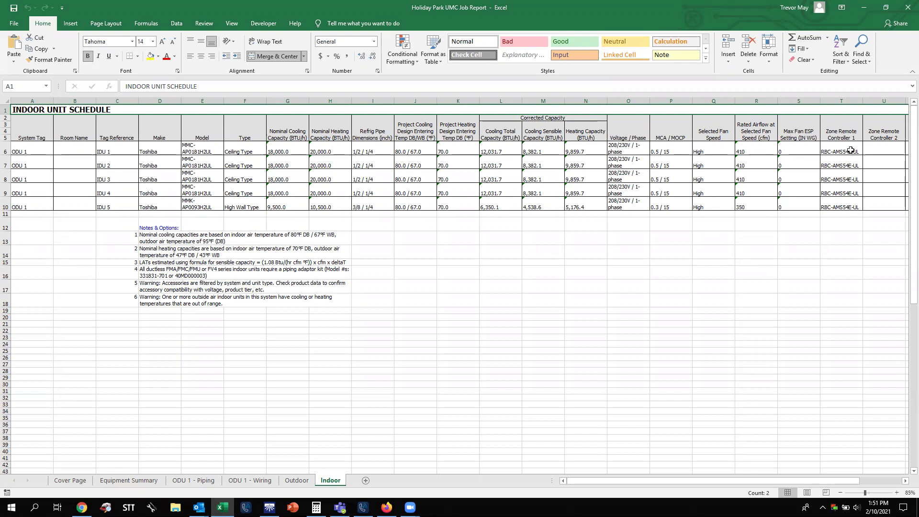
Flip through every sheet from Cover Page through to Indoor.
left_click(71, 481)
left_click(141, 482)
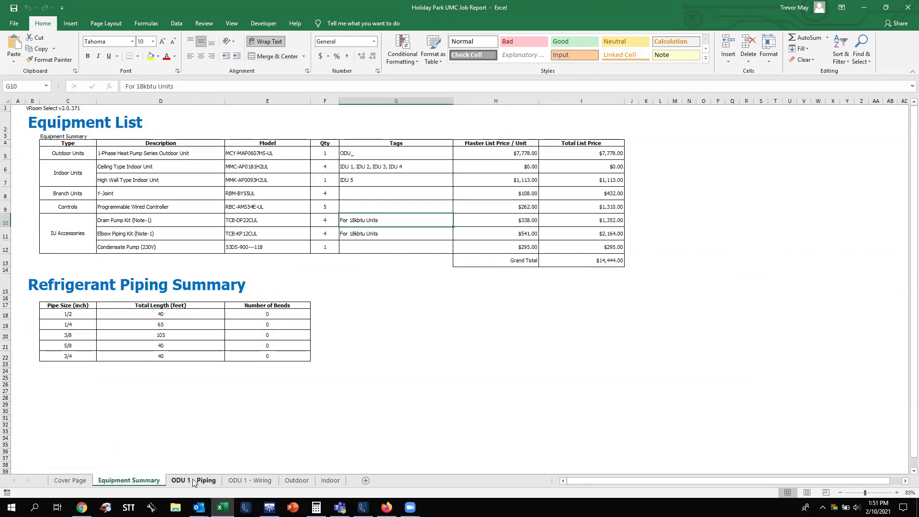
left_click(193, 480)
left_click(249, 481)
left_click(296, 481)
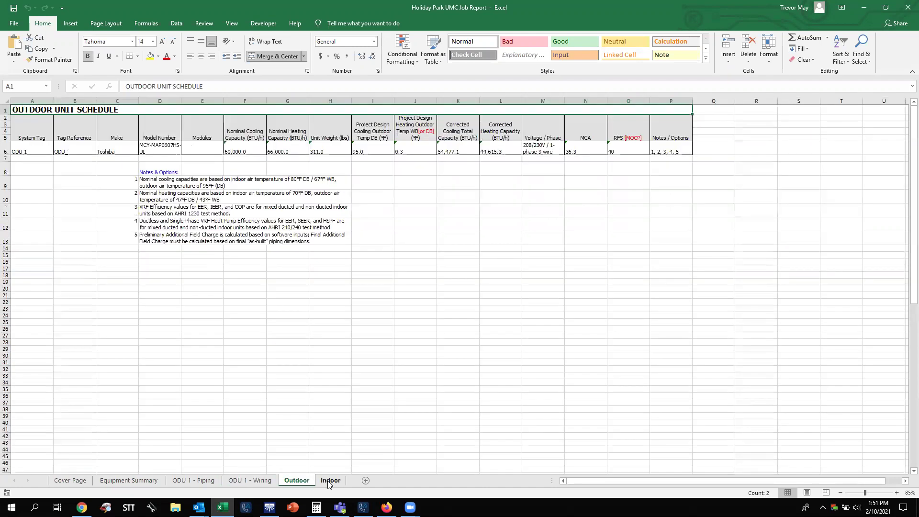
left_click(330, 481)
Cycle through the sheets again from Equipment Summary to Indoor.
left_click(149, 482)
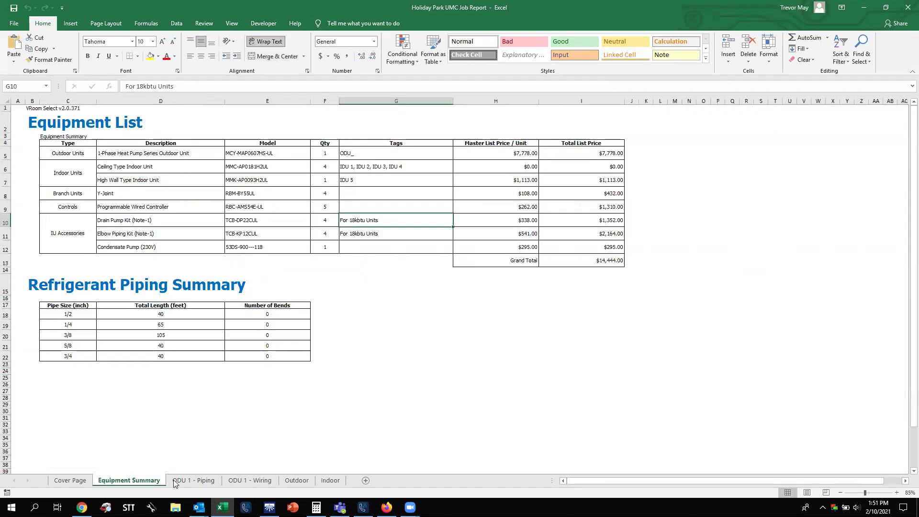
left_click(192, 480)
left_click(249, 481)
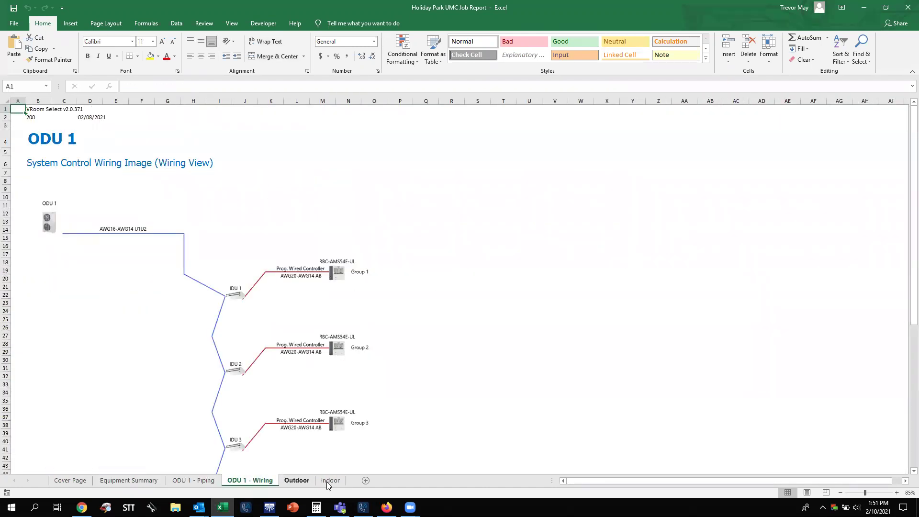
left_click(296, 481)
left_click(330, 481)
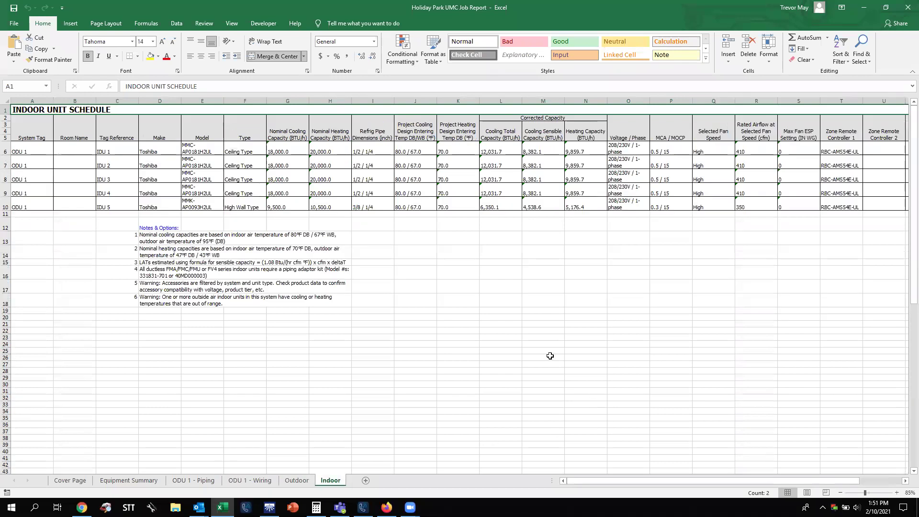
Return to the ODU 1 - Piping sheet and scroll up to the top of the diagram.
left_click(254, 482)
key("ctrl+Page_Up")
left_click(249, 481)
left_click(204, 481)
scroll(174, 378, "up", 5)
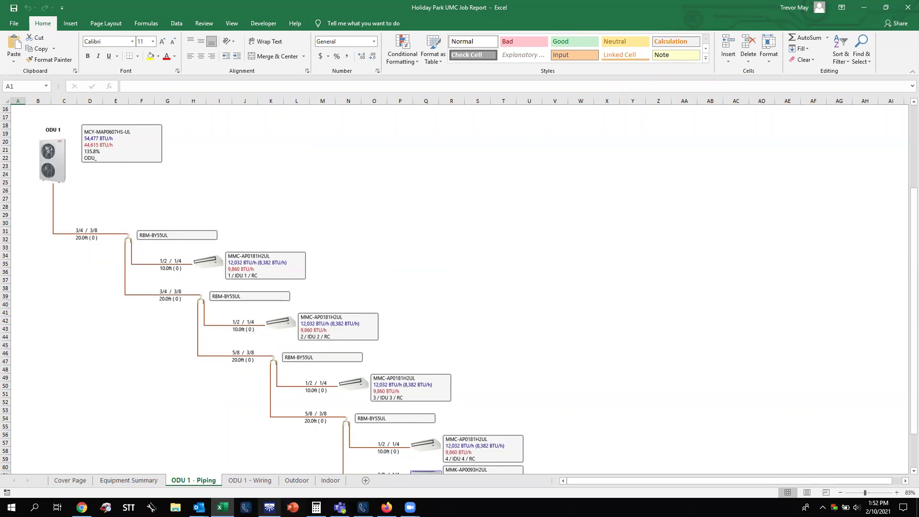
Leave Excel and bring the VRoom Select window back with Alt+Tab.
key("alt+Tab")
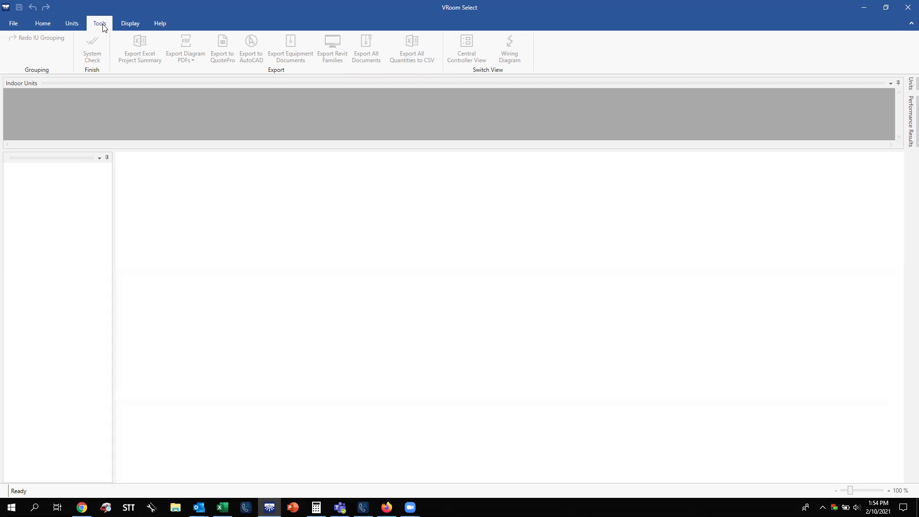
Dismiss the Load Layout saved-layouts list and switch to the Home project commands.
left_click(124, 23)
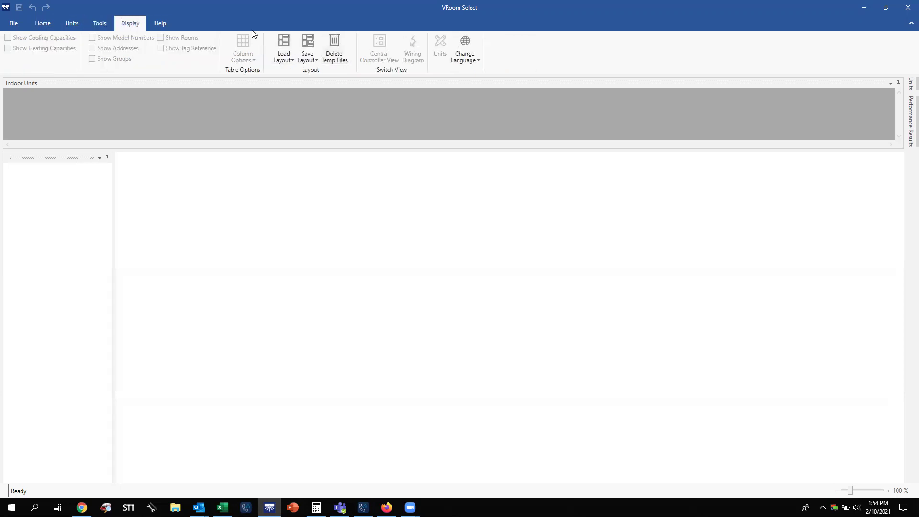
left_click(288, 56)
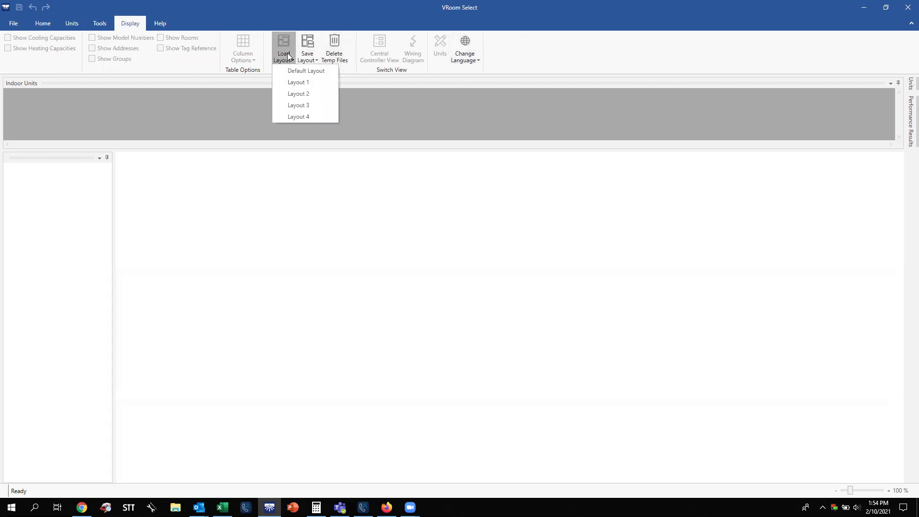
left_click(587, 61)
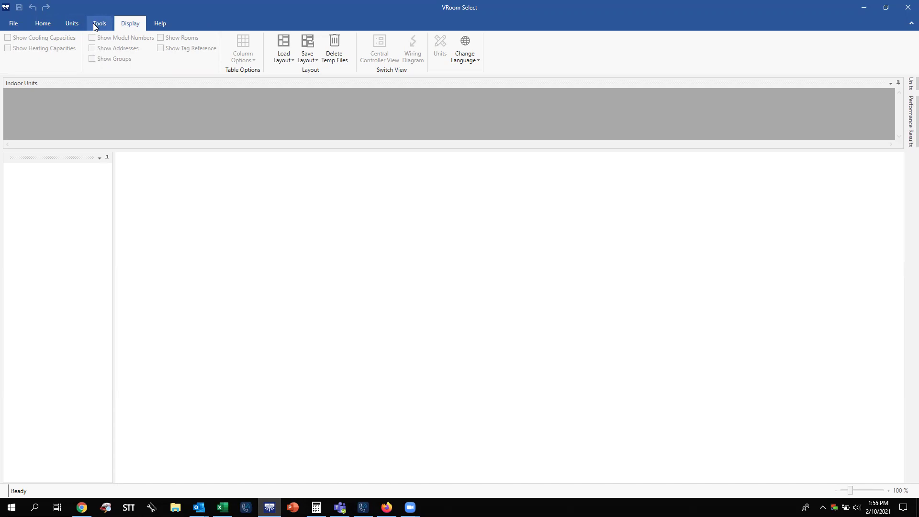
left_click(53, 28)
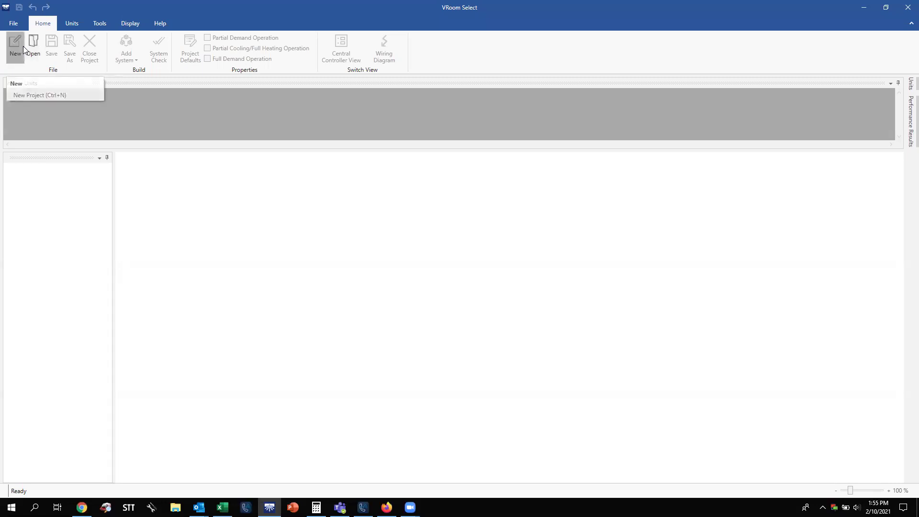
Create a new project 'Test 1', number 1, entering the designer's name and project street address.
left_click(23, 46)
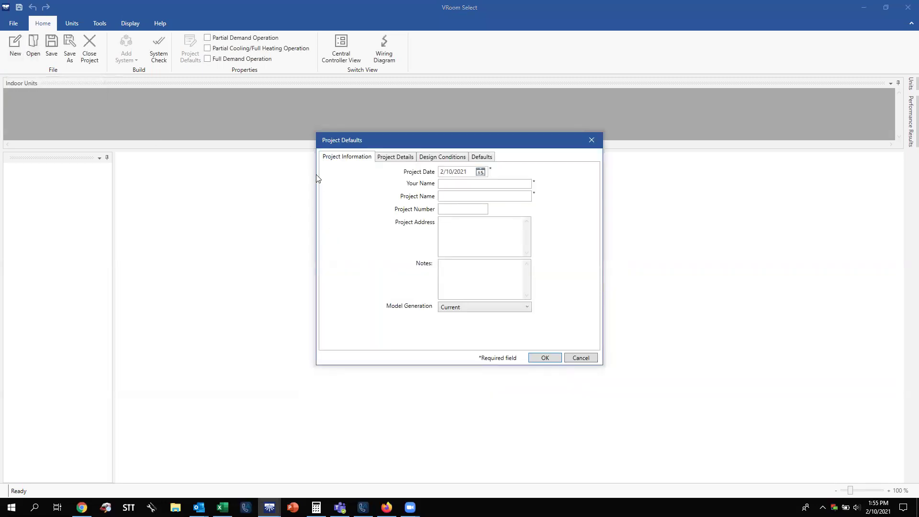
left_click(462, 184)
type("Trevor May")
key("Tab")
type("Test 1")
left_click(457, 210)
left_click(460, 231)
type("1234")
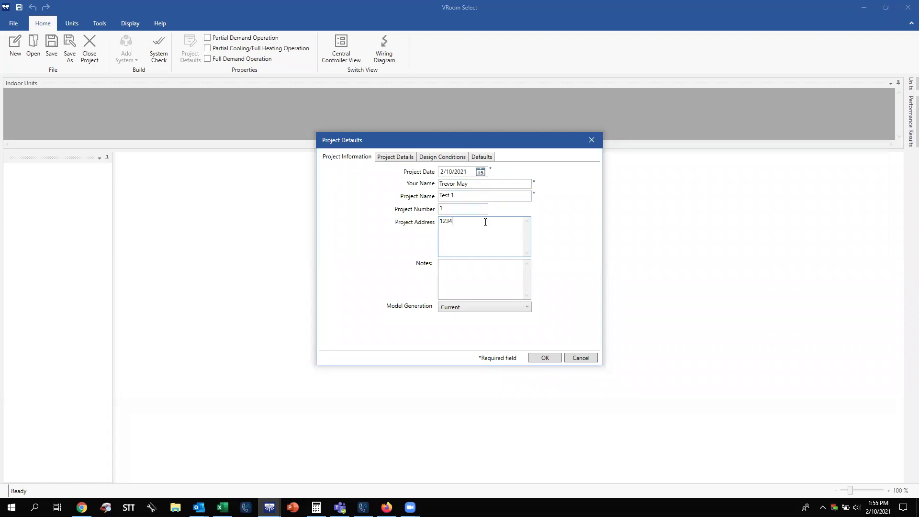
type("Main Street")
left_click(392, 157)
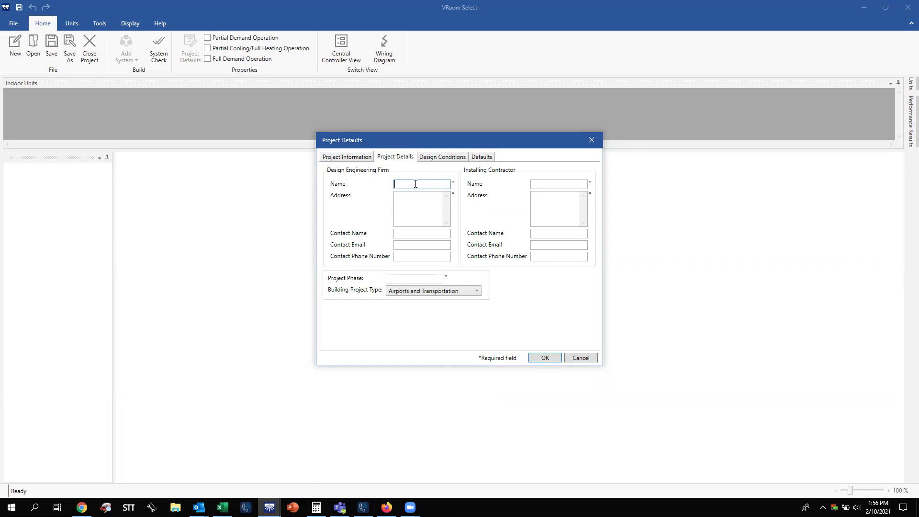
Enter N/A as the design engineering firm's name and address.
type("N/A")
left_click(416, 200)
type("N/A")
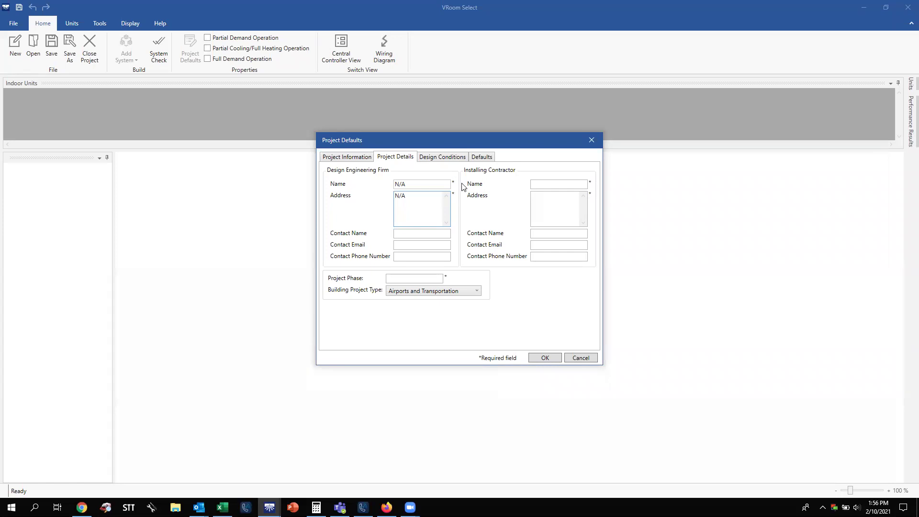
Fill in the installing contractor's company name, street address and contact name.
left_click(546, 184)
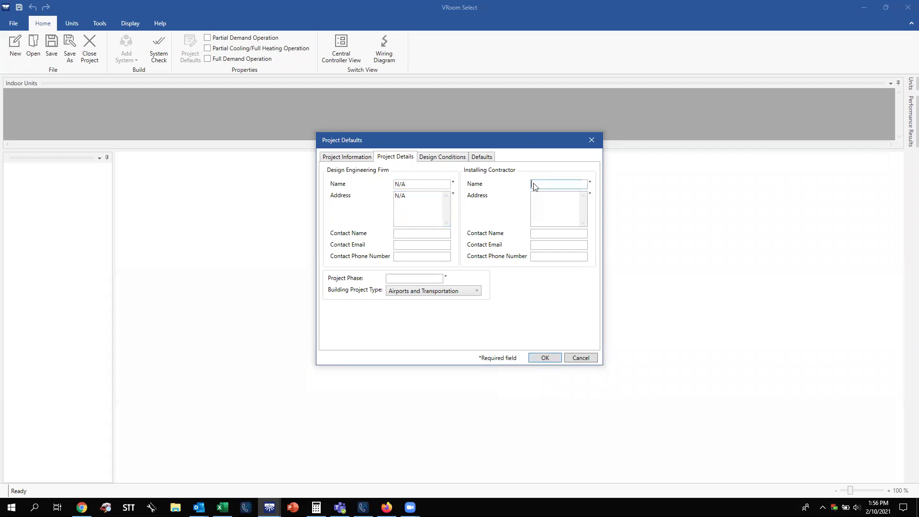
type("Joe")
type("'s Heating ")
type("& Cooling")
left_click(573, 207)
type("1234")
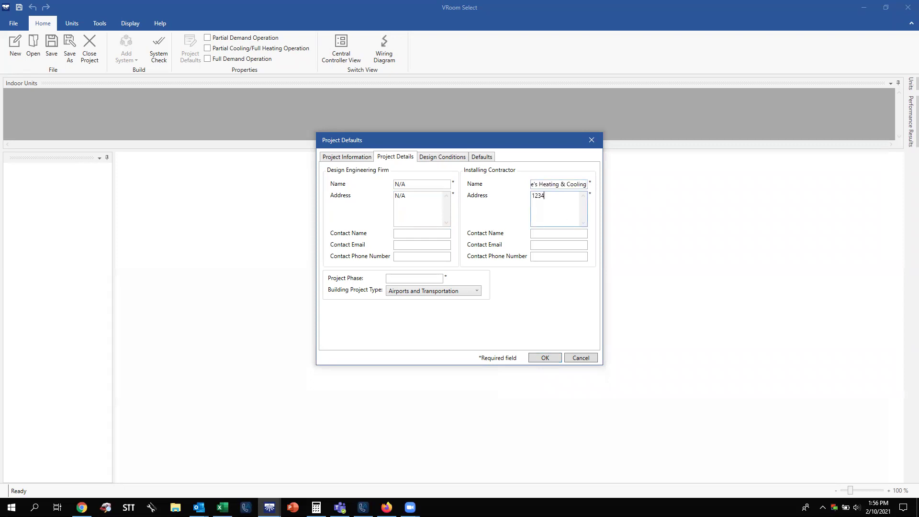
type(" Main Street")
left_click(573, 235)
type("Jowe")
key("BackSpace")
key("BackSpace")
type("e")
left_click(558, 255)
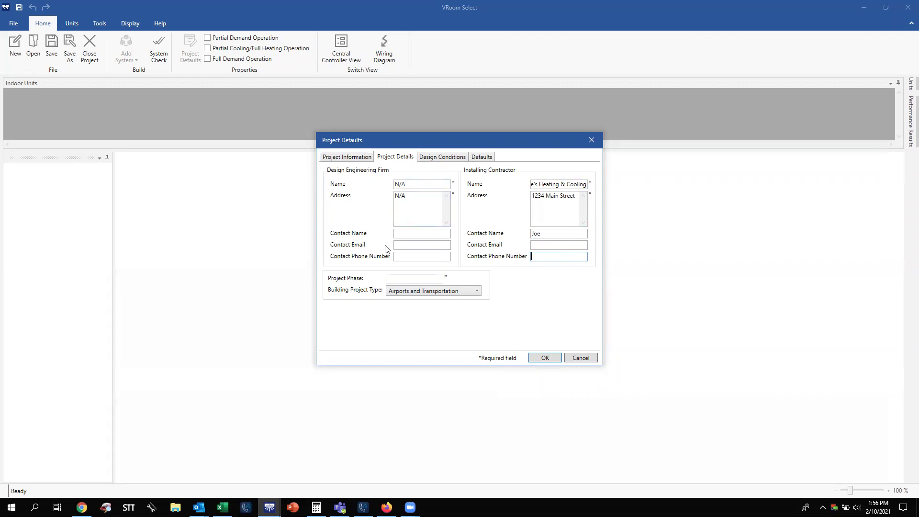
left_click(412, 280)
Enter Quote as the project phase.
type("Quat")
key("BackSpace")
key("BackSpace")
type("ote")
Choose Healthcare as the building project type.
left_click(439, 295)
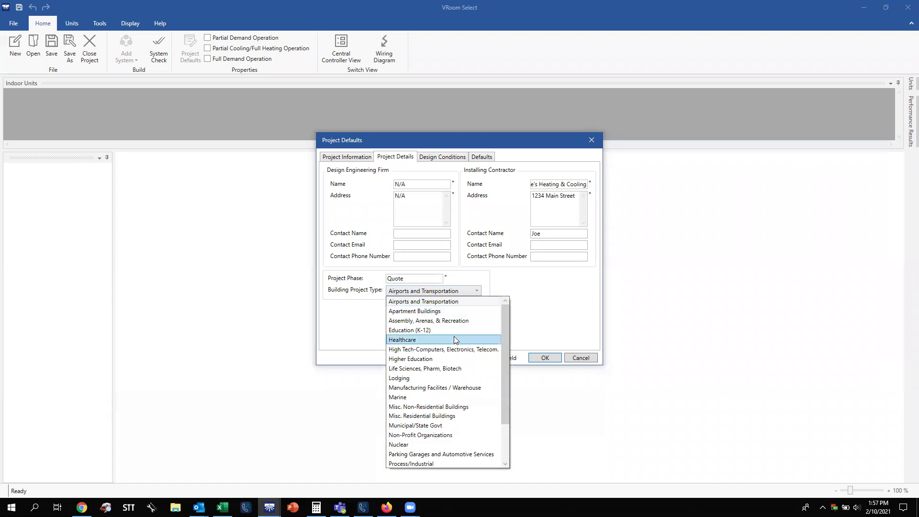
left_click_drag(507, 336, 506, 406)
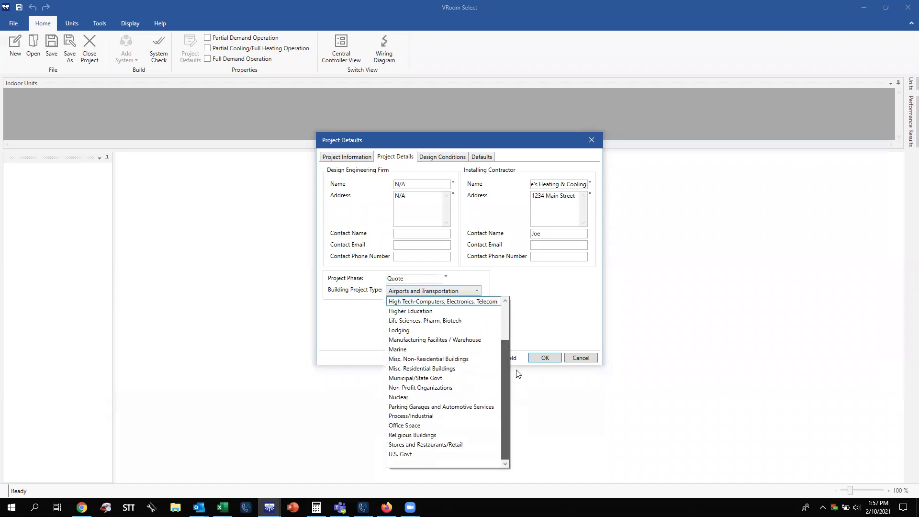
scroll(519, 373, "up", 2)
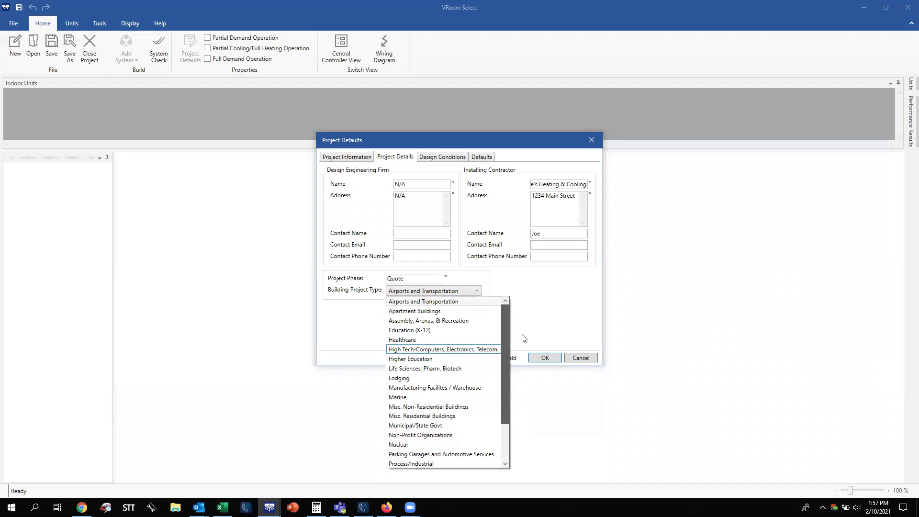
left_click(462, 338)
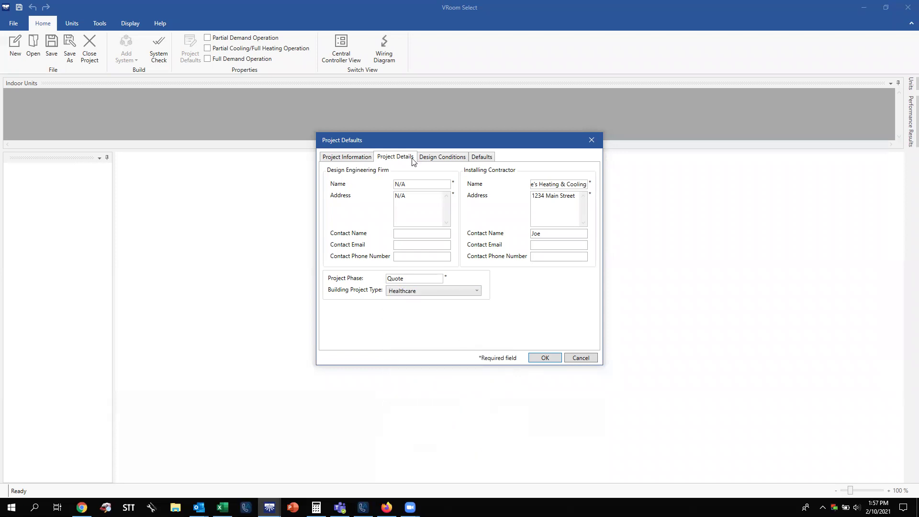
left_click(436, 160)
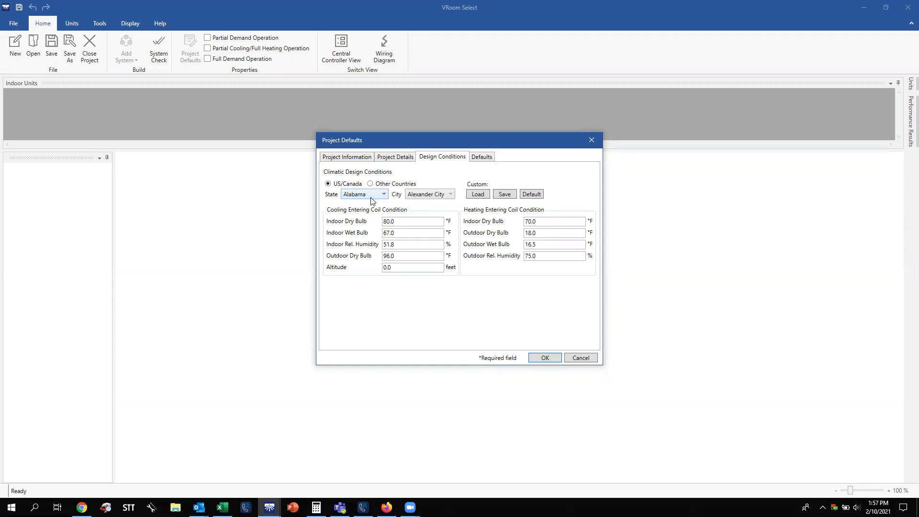
Set the design location to Pittsburgh, Pennsylvania.
left_click(371, 198)
scroll(369, 211, "down", 15)
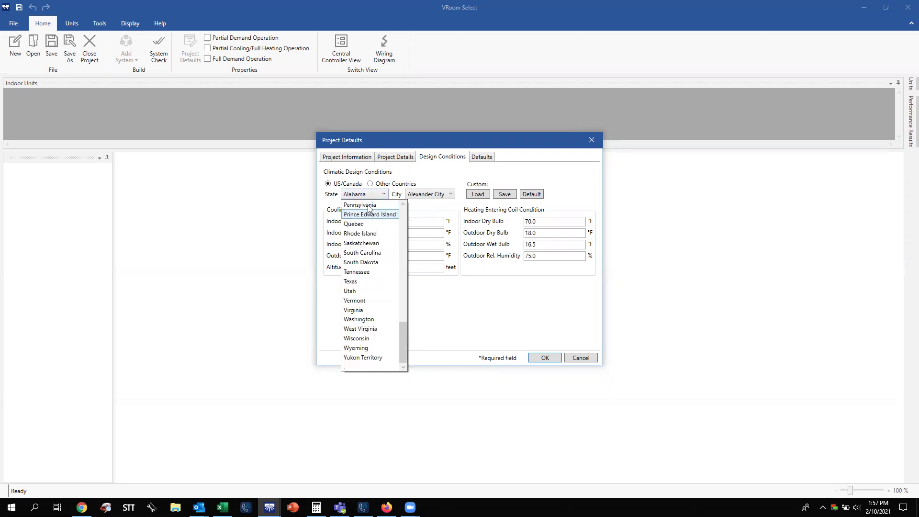
left_click(368, 205)
left_click(428, 198)
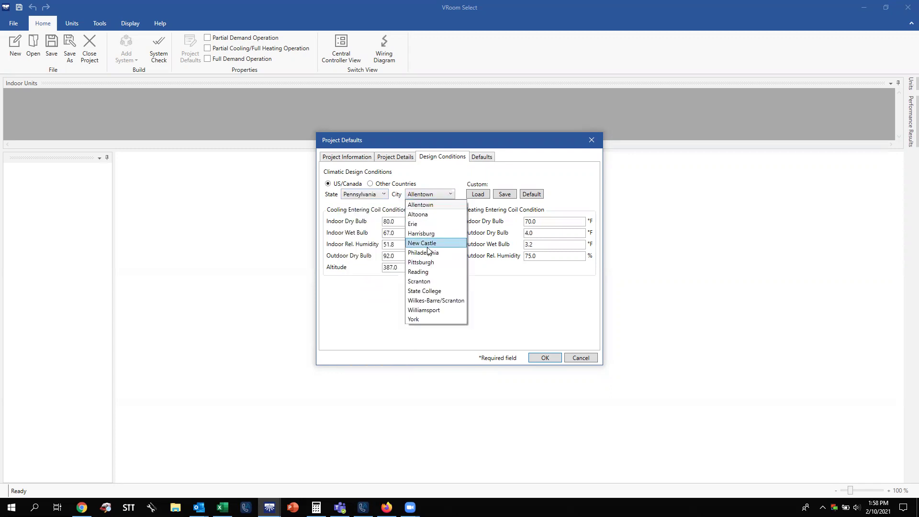
left_click(431, 263)
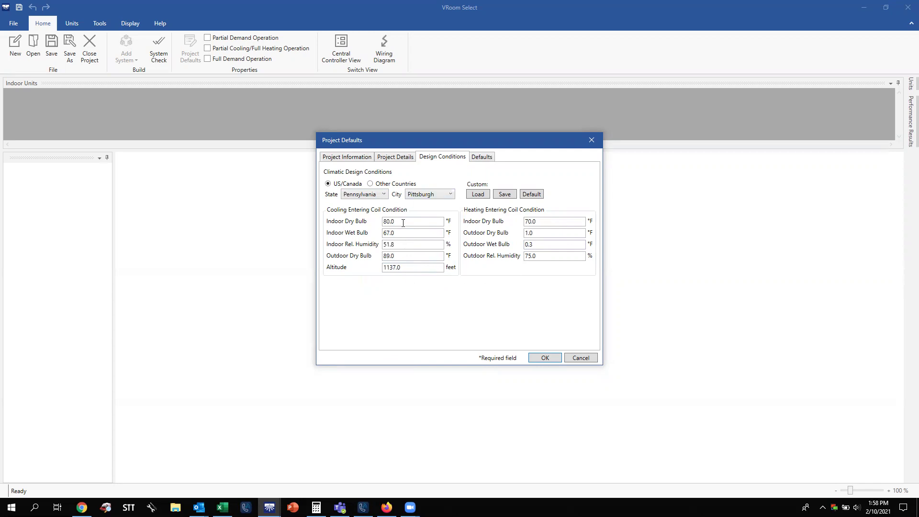
Change the cooling outdoor dry bulb from 89.0 to 95 °F.
left_click(403, 256)
key("BackSpace")
key("BackSpace")
key("BackSpace")
key("BackSpace")
type("95")
left_click(411, 222)
left_click(413, 255)
left_click(422, 222)
Set cooling indoor dry bulb to 72 °F and indoor relative humidity to 53%.
key("BackSpace")
key("BackSpace")
key("BackSpace")
key("BackSpace")
type("72")
left_click(388, 244)
double_click(387, 245)
key("BackSpace")
type("53")
left_click(402, 221)
Set the heating outdoor dry bulb to 25 °F and adjust the outdoor humidity.
left_click(547, 221)
left_click(550, 236)
key("BackSpace")
key("BackSpace")
type("25")
left_click(557, 251)
key("BackSpace")
key("BackSpace")
key("BackSpace")
type("7")
left_click(548, 234)
Reset the design conditions to city defaults and re-enter 95 °F outdoor dry bulb.
left_click(530, 199)
left_click_drag(402, 254, 353, 260)
type("95")
left_click(404, 226)
Make Programmable Wired Controller the project's default zone remote controller.
left_click(492, 159)
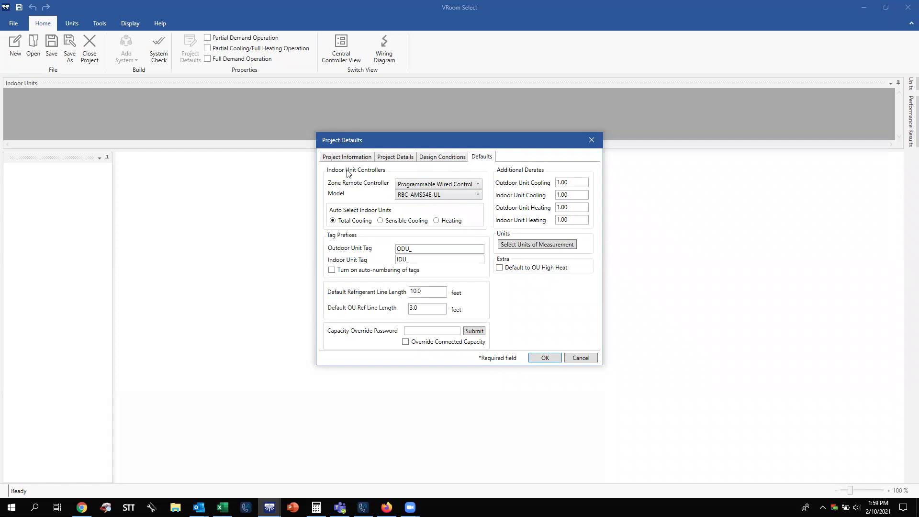
left_click(423, 185)
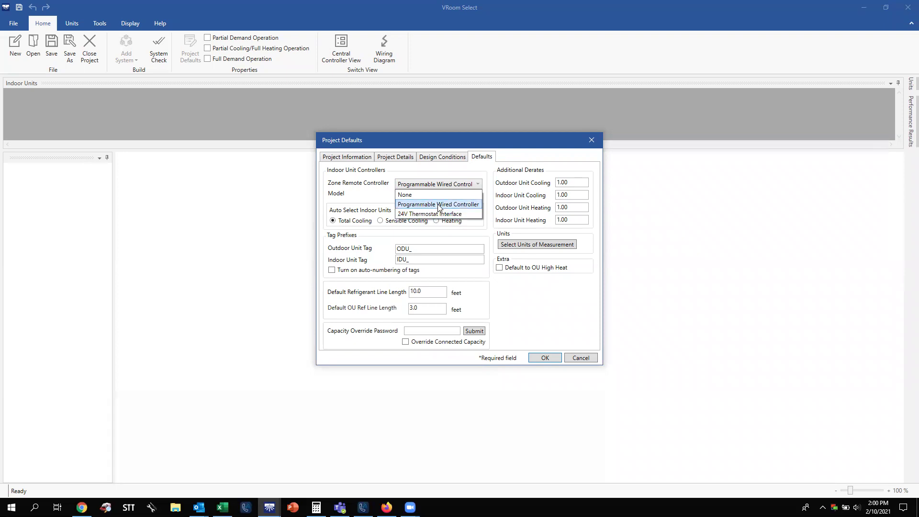
left_click(440, 204)
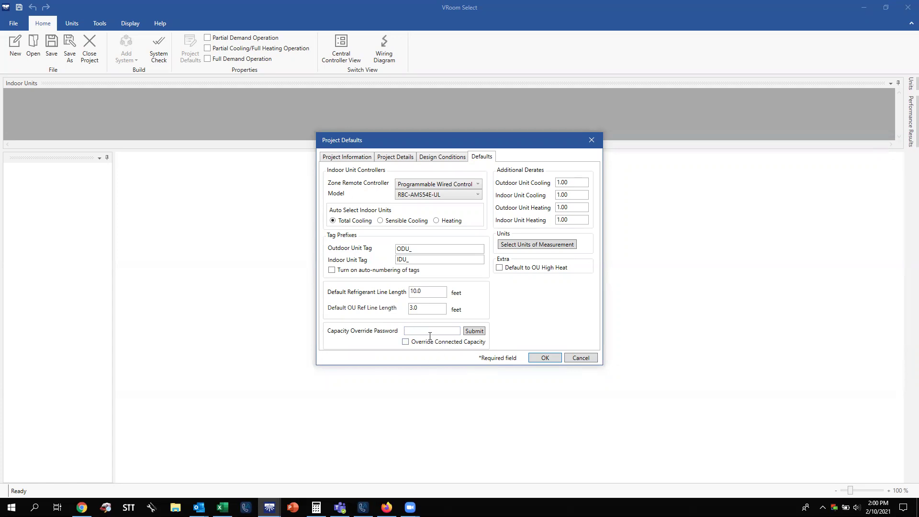
Review the Pittsburgh design conditions and accept the project defaults.
left_click(449, 158)
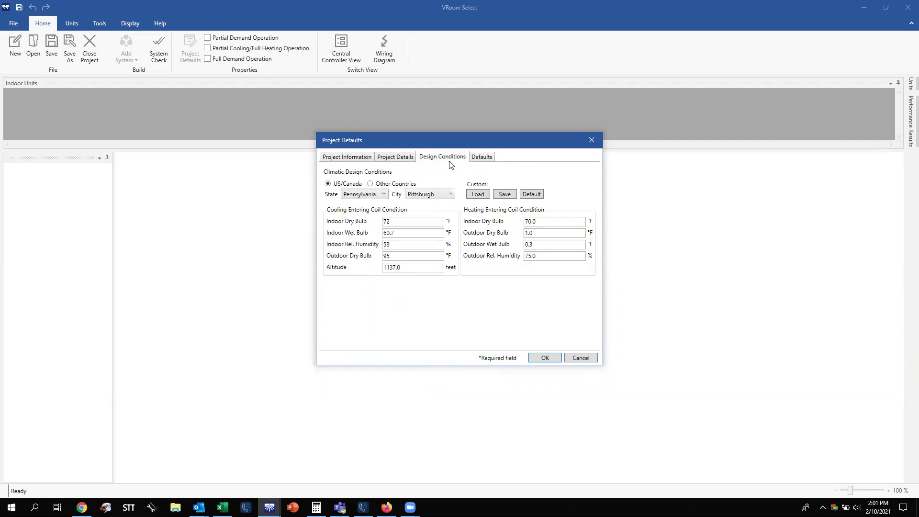
left_click(546, 358)
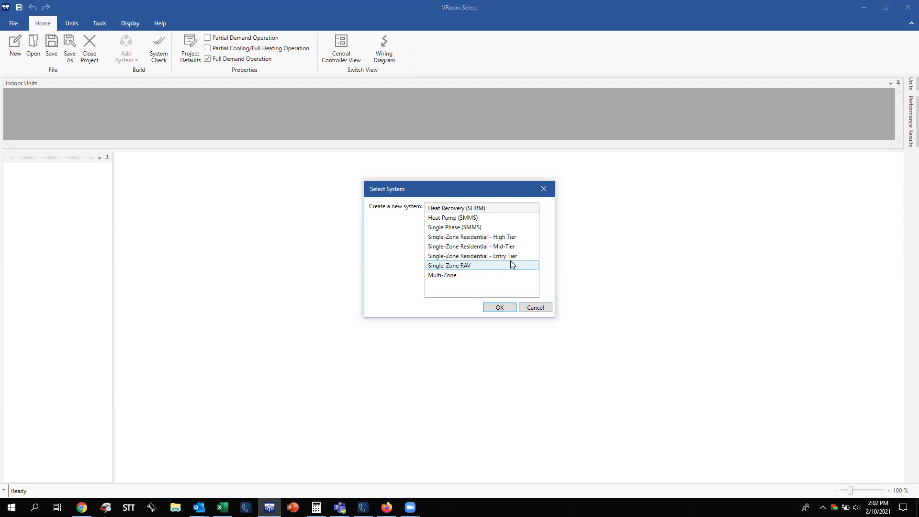
Create a Multi-Zone system with the 38MGRQ36D--3 outdoor unit.
left_click(464, 277)
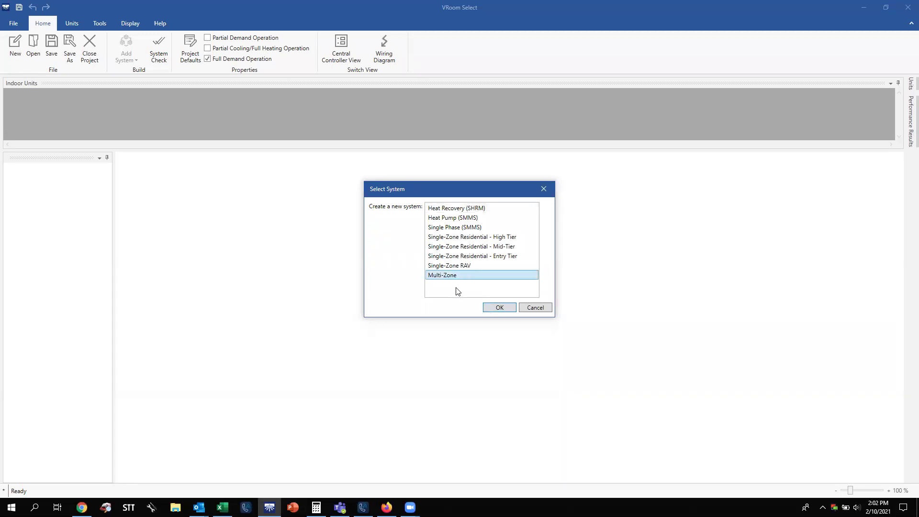
left_click(500, 308)
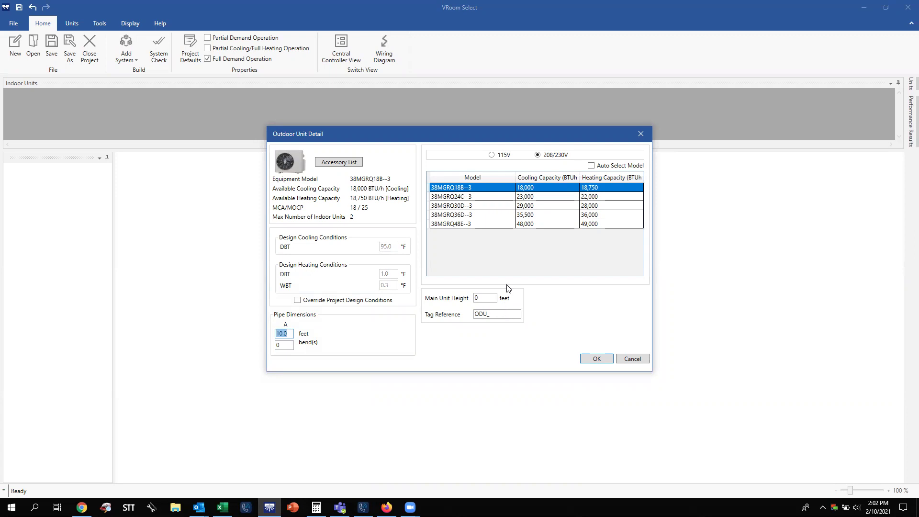
left_click(533, 216)
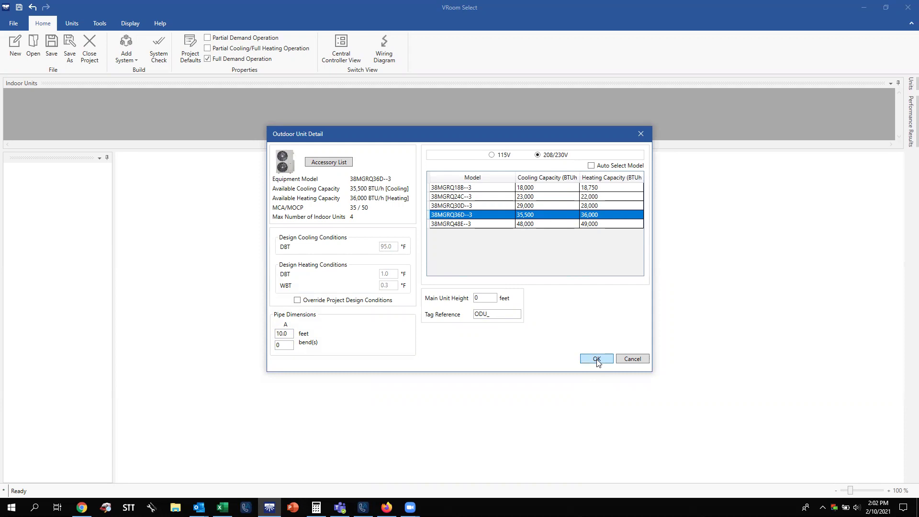
left_click(597, 360)
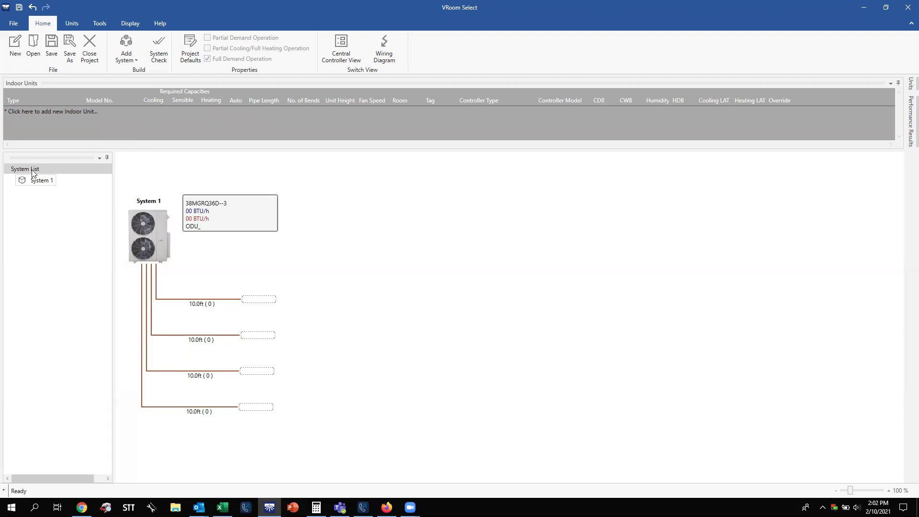
Show the context menu of System 1 in the system list.
left_click(42, 182)
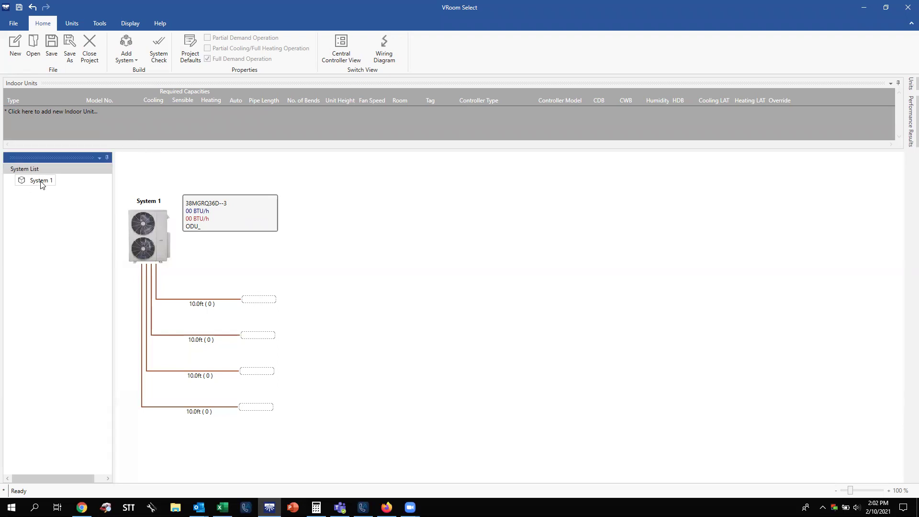
right_click(43, 184)
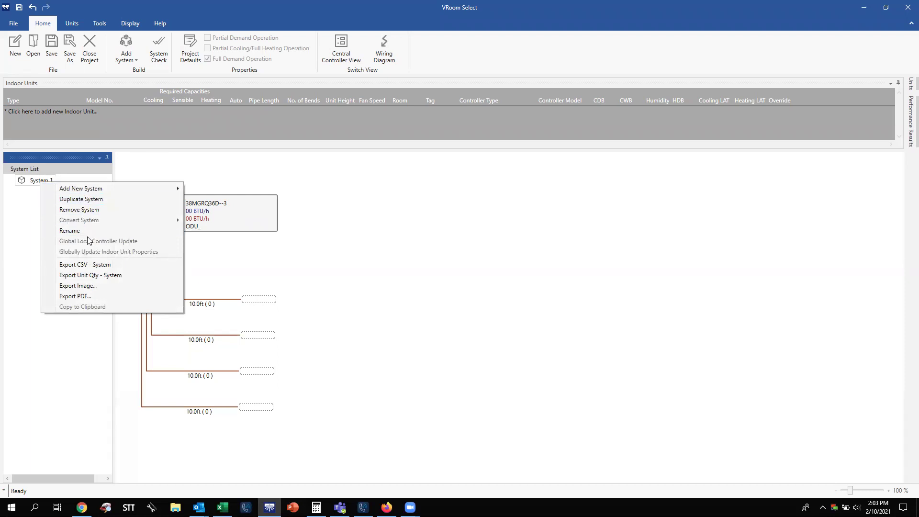
mouse_move(89, 190)
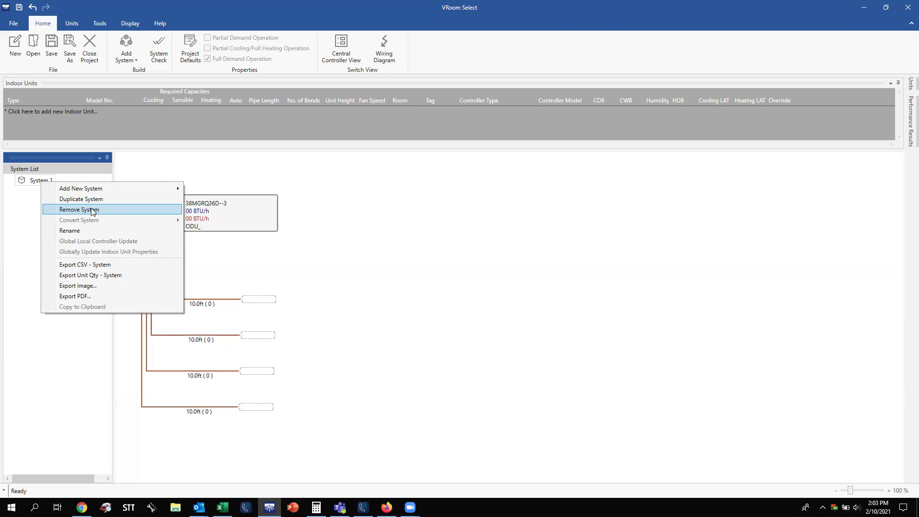
Rename System 1 to DLS-1.
left_click(96, 232)
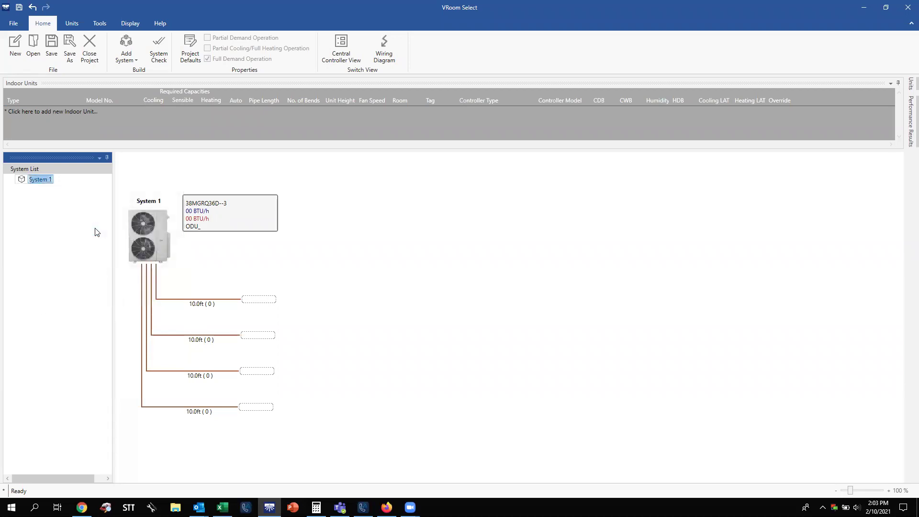
left_click(43, 192)
right_click(41, 181)
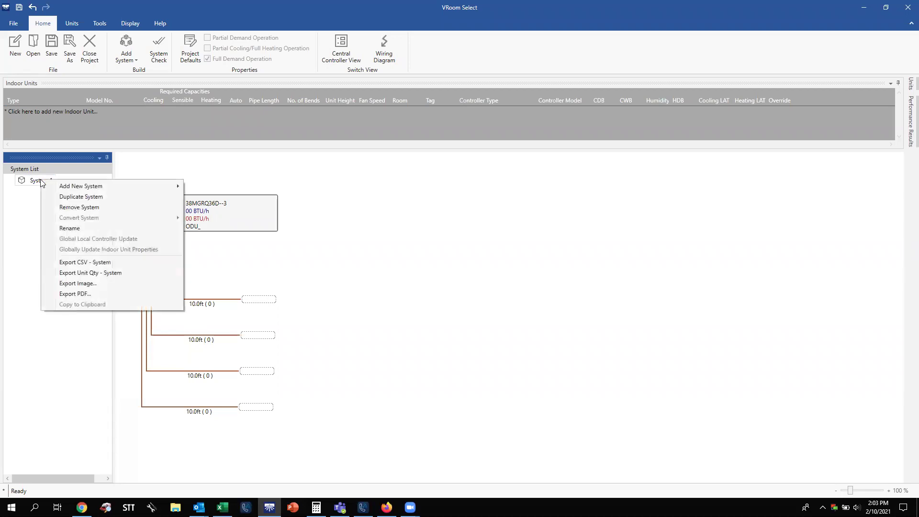
left_click(81, 228)
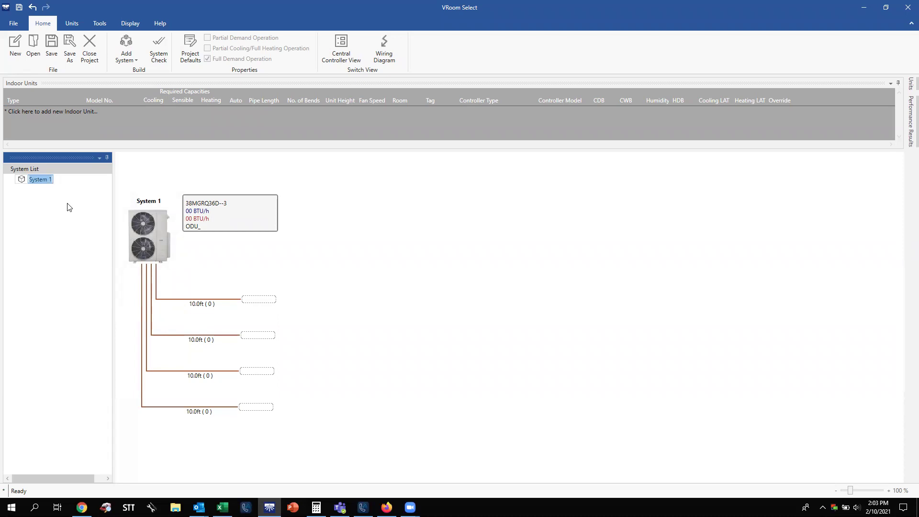
key("BackSpace")
type("DLS-1")
key("Return")
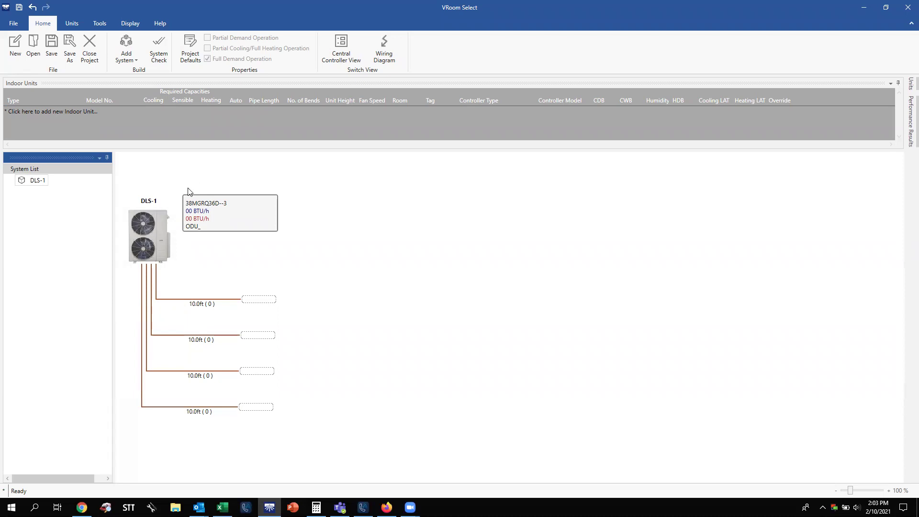
Drag a High Wall Type indoor unit from the Units tab onto a DLS-1 branch.
left_click(76, 27)
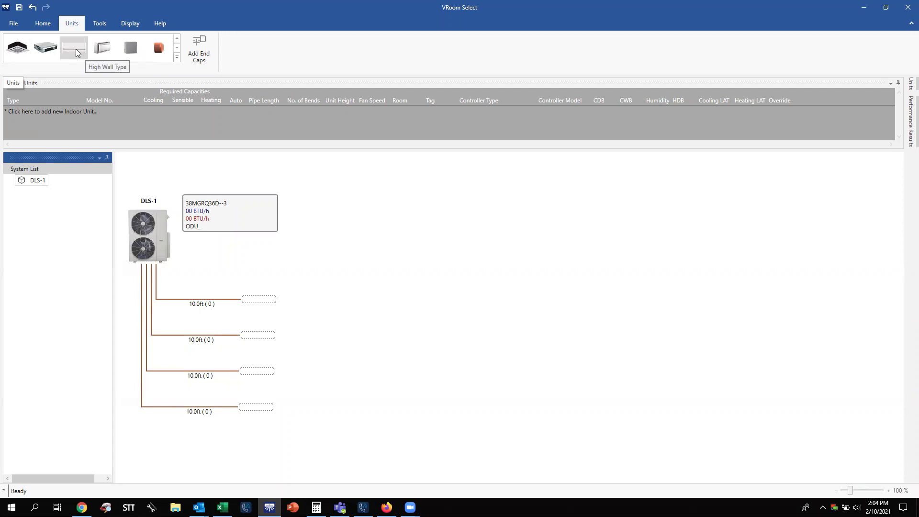
left_click_drag(76, 49, 256, 301)
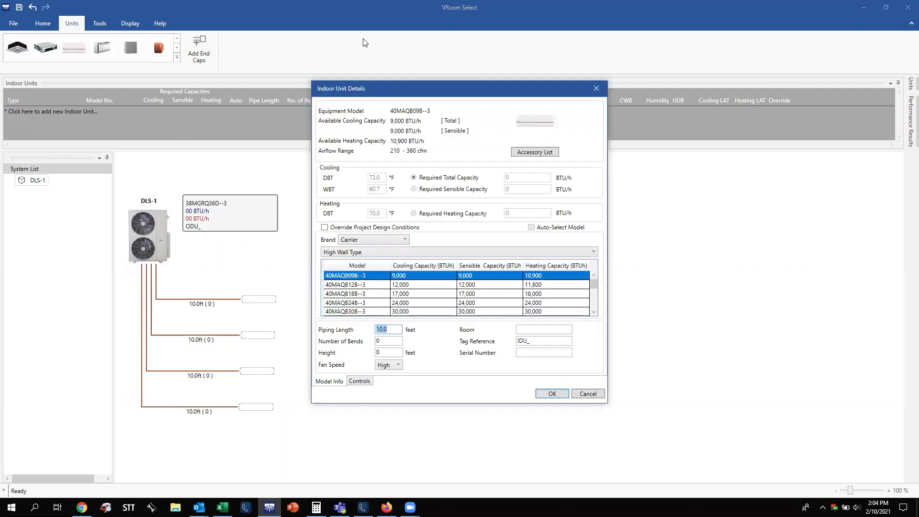
Select the 40MAQB12B--3 model and try editing the unit height.
left_click(420, 287)
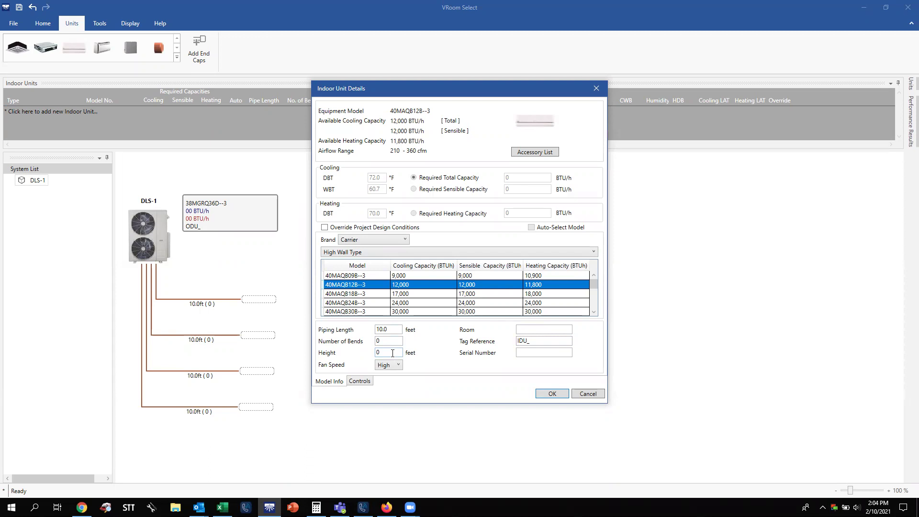
left_click(393, 354)
key("BackSpace")
type("10\\")
key("BackSpace")
key("BackSpace")
key("BackSpace")
key("BackSpace")
type("-10")
key("BackSpace")
key("BackSpace")
Set the room to Test Room and the tag reference to IDU 1.
left_click(544, 330)
type("Test Room")
key("Tab")
key("BackSpace")
type("1")
left_click(361, 382)
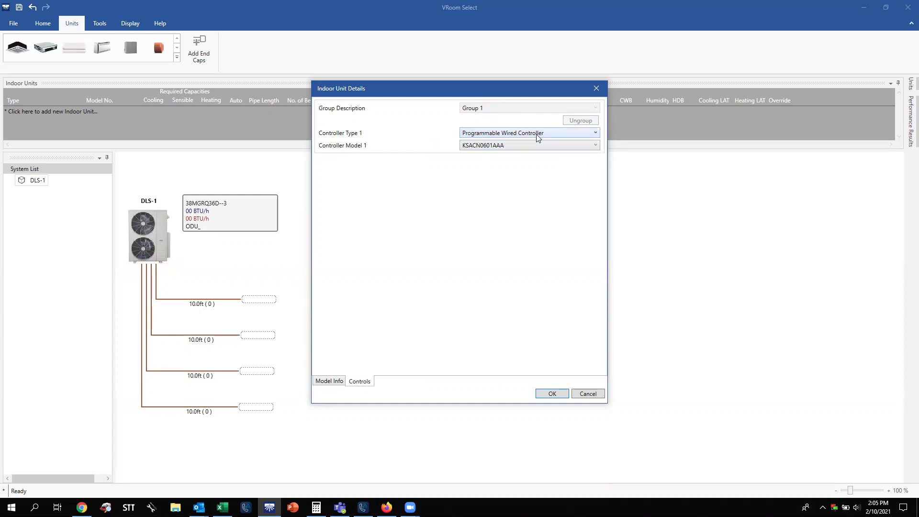
Set Controller Type 1 to None and confirm the 40MAQB12B--3 unit's details.
left_click(538, 138)
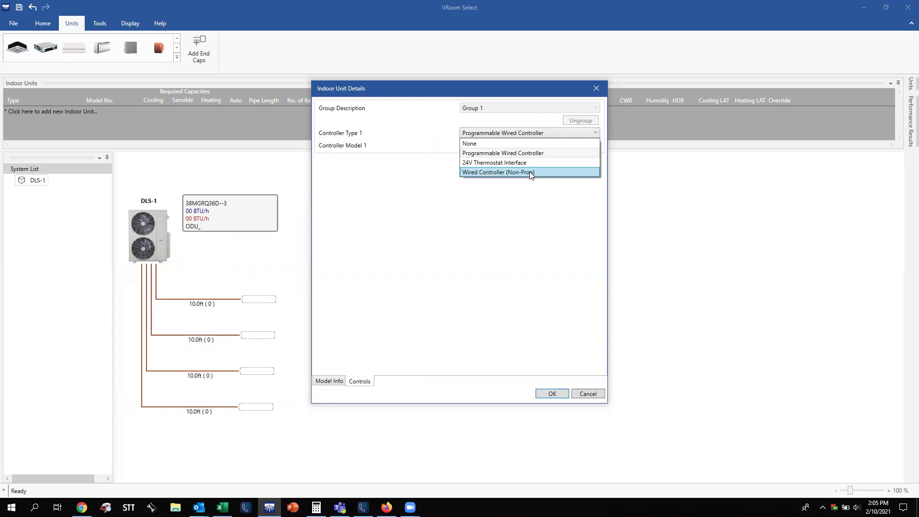
left_click(540, 153)
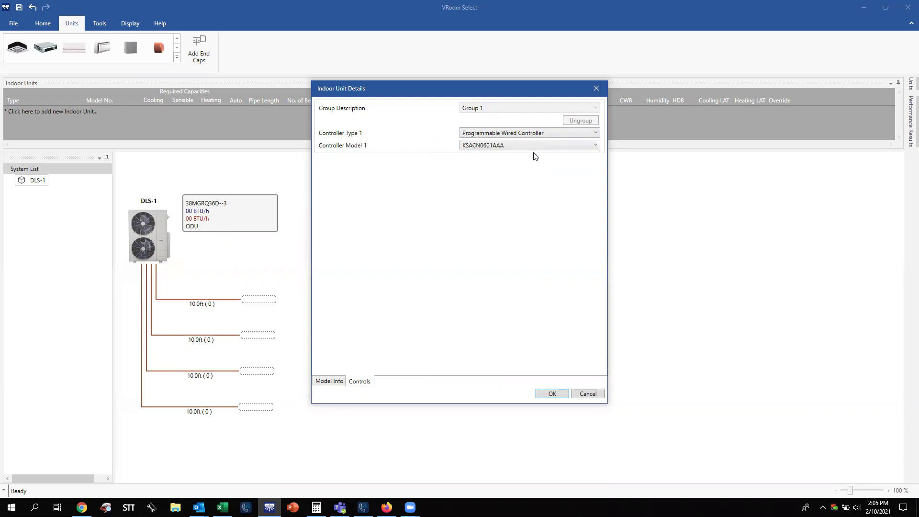
left_click(537, 135)
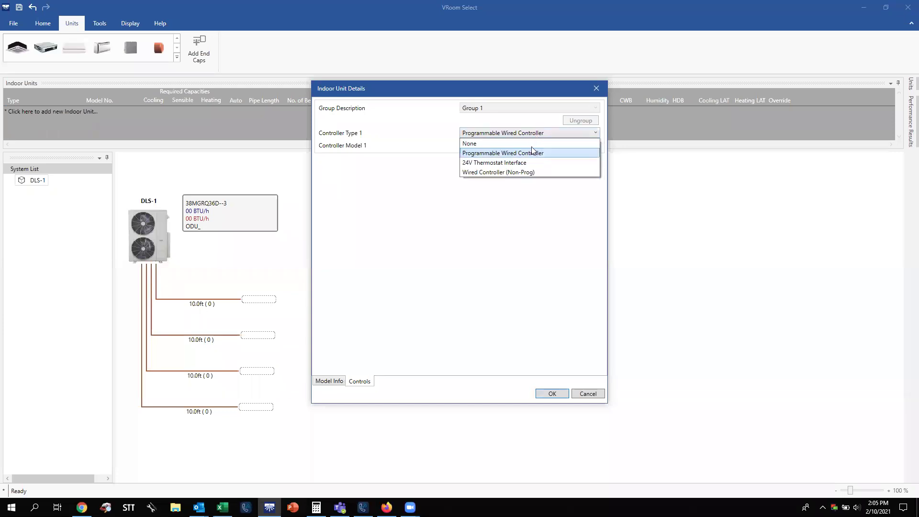
left_click(532, 147)
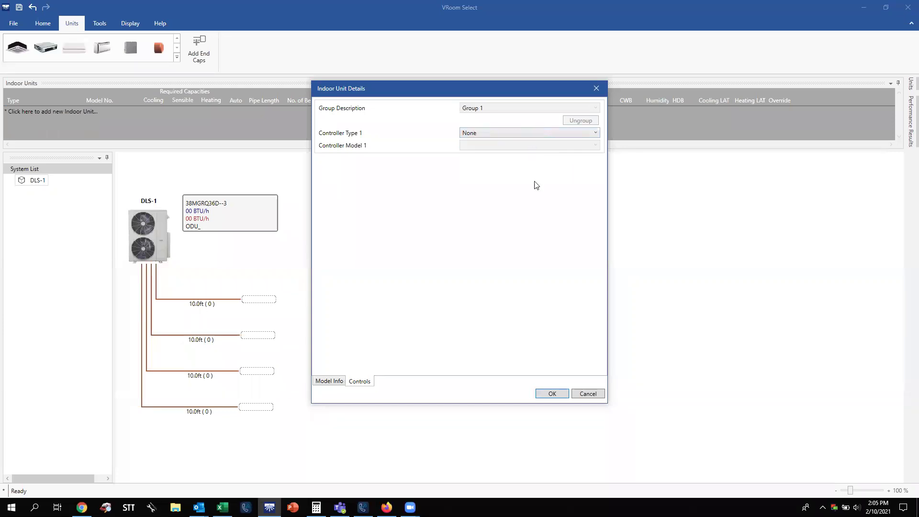
left_click(554, 395)
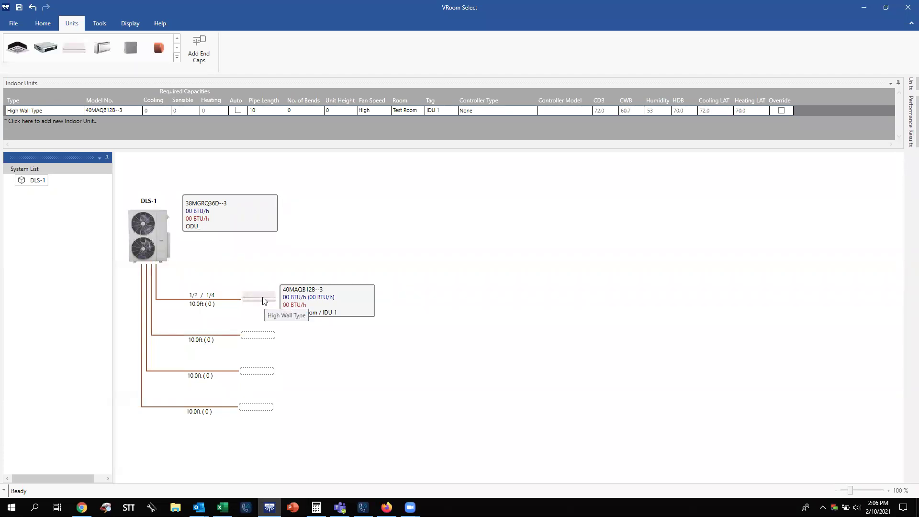
Copy the IDU 1 unit and paste it onto DLS-1's empty second and third branches.
right_click(263, 301)
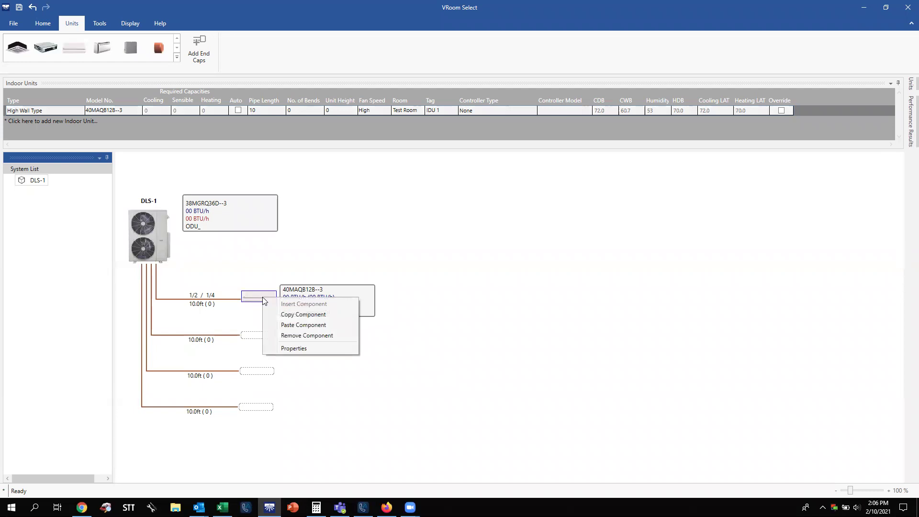
left_click(283, 314)
right_click(263, 336)
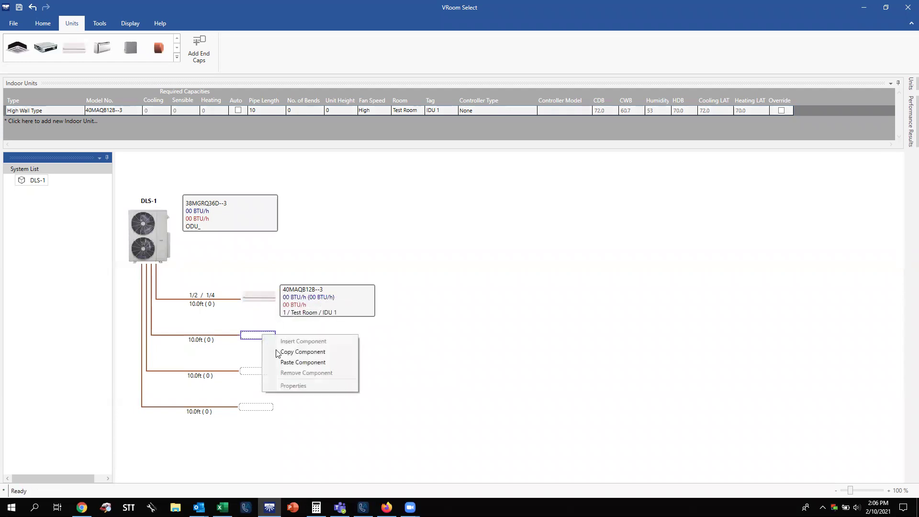
left_click(291, 363)
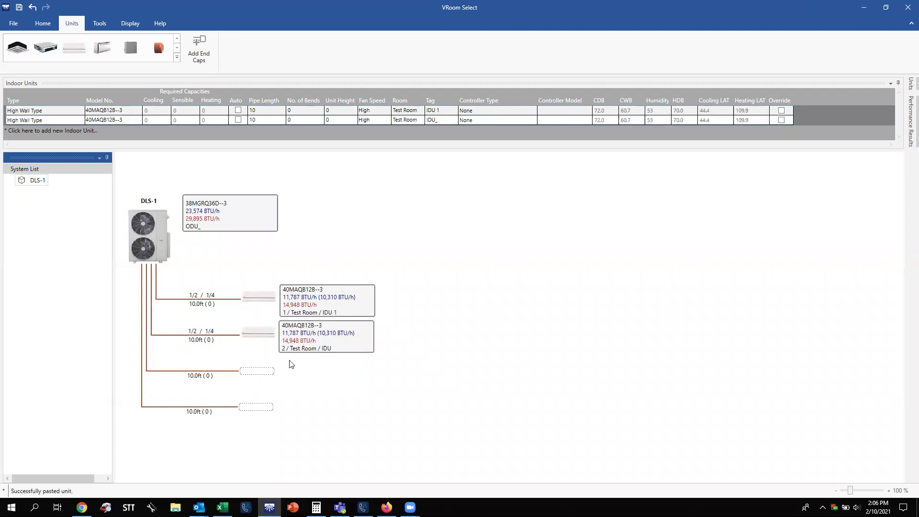
right_click(254, 375)
left_click(285, 400)
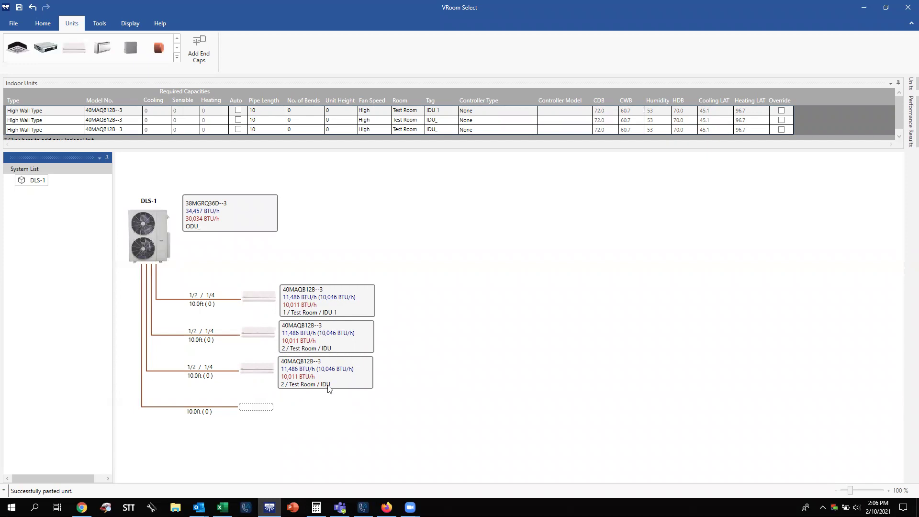
Change the second unit's tag reference to IDU 2.
double_click(261, 334)
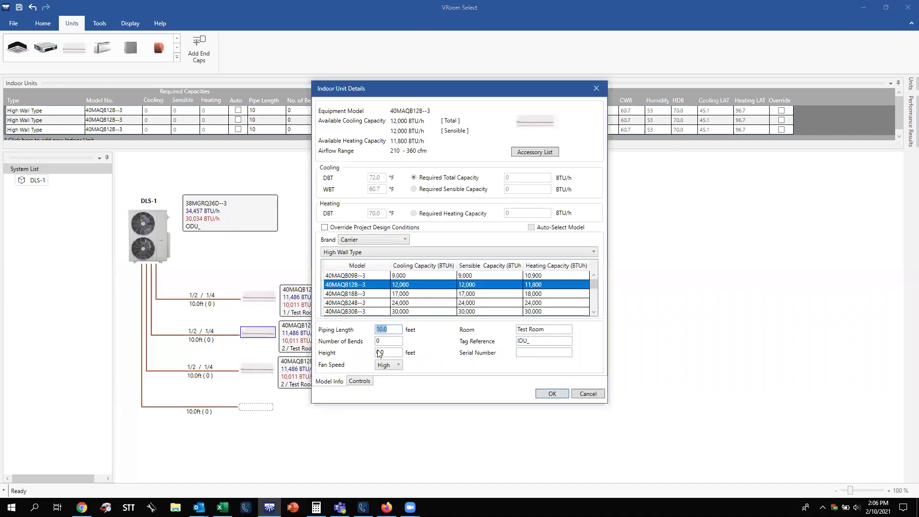
left_click(535, 341)
key("BackSpace")
type("2")
key("Return")
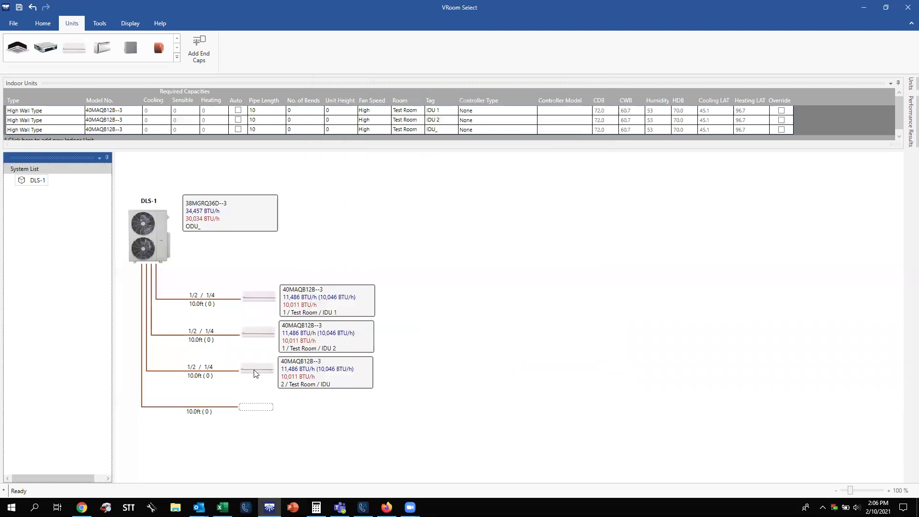
Change the third unit's tag reference to IDU 3.
double_click(256, 373)
left_click(546, 344)
type("3")
key("Return")
Remove the IDU 3 and IDU 2 units from DLS-1.
right_click(257, 373)
left_click(298, 408)
right_click(258, 334)
left_click(304, 370)
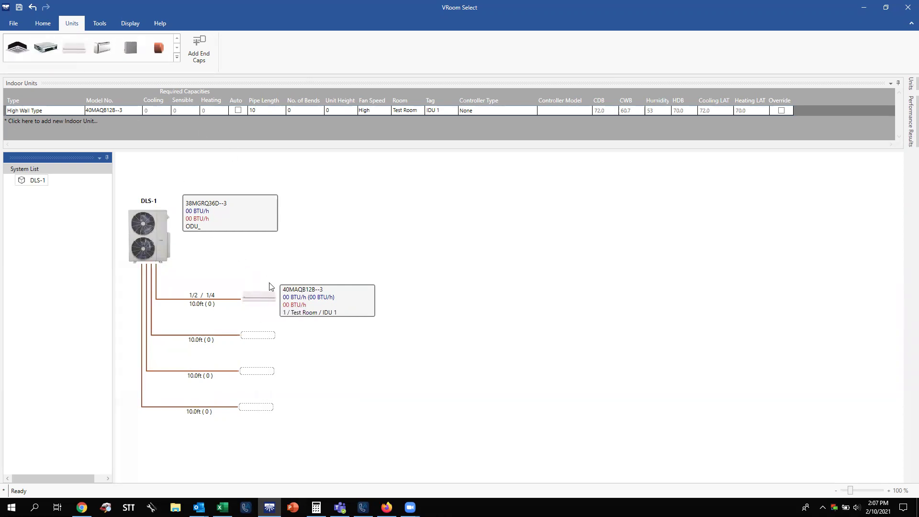
Copy IDU 1 and paste it onto the empty second branch.
left_click(268, 298)
right_click(268, 297)
left_click(307, 312)
right_click(259, 339)
left_click(294, 365)
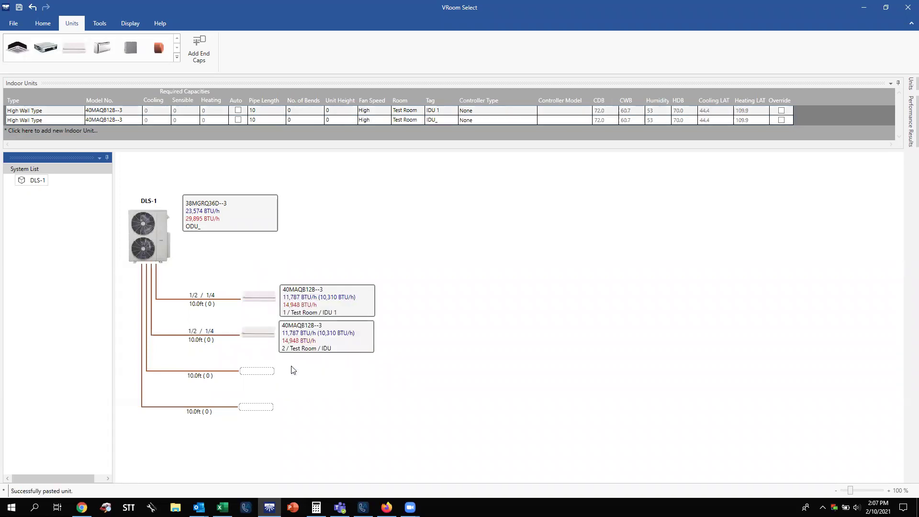
Change the second unit to model 40MAQB09B--3 (9,000 BTU/h) with tag IDU 2.
double_click(265, 335)
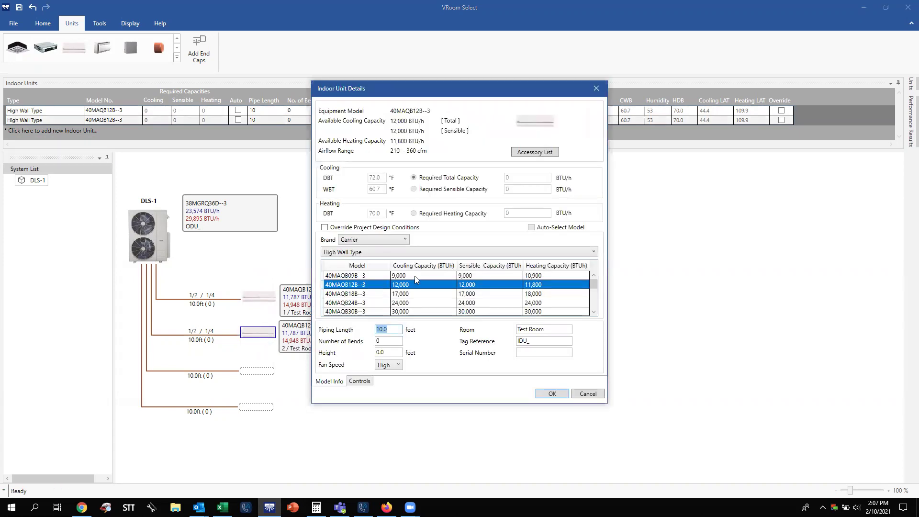
left_click(414, 275)
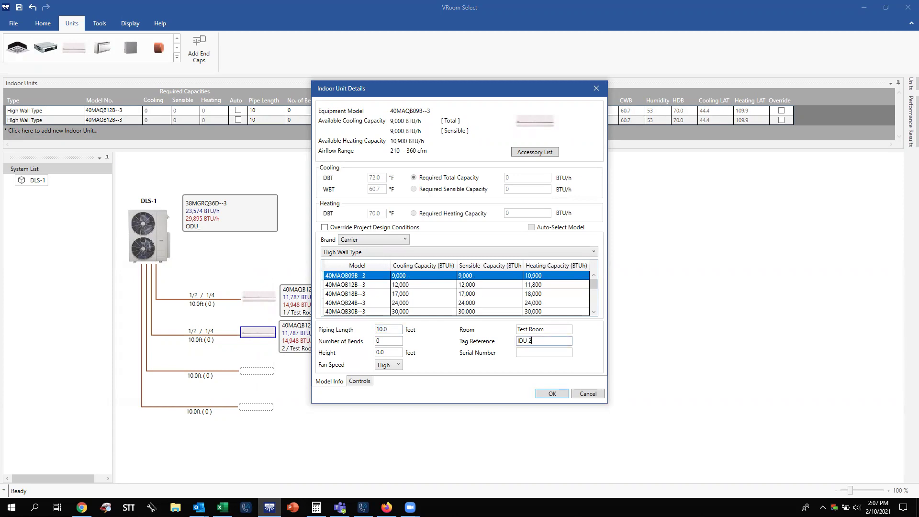
left_click(556, 395)
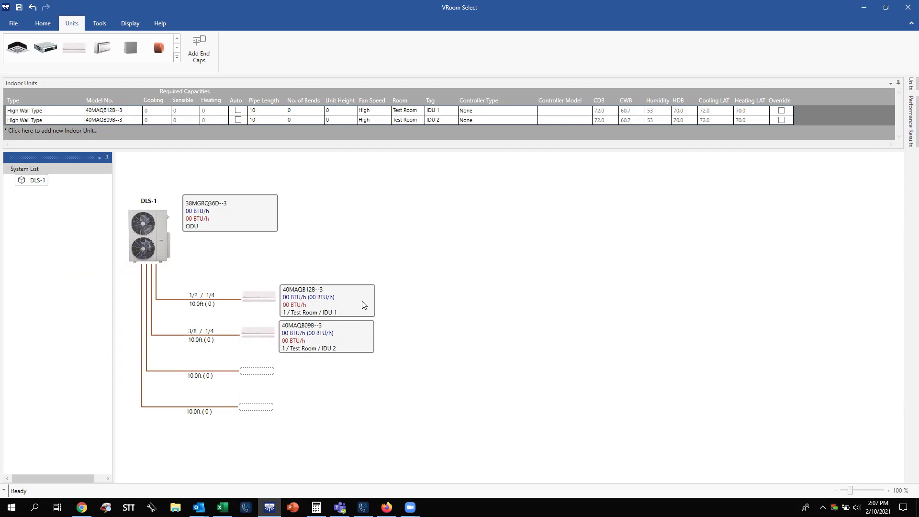
Paste a copy of the 40MAQB09B--3 IDU 2 unit on the third branch, tagged IDU 3.
right_click(267, 338)
left_click(316, 353)
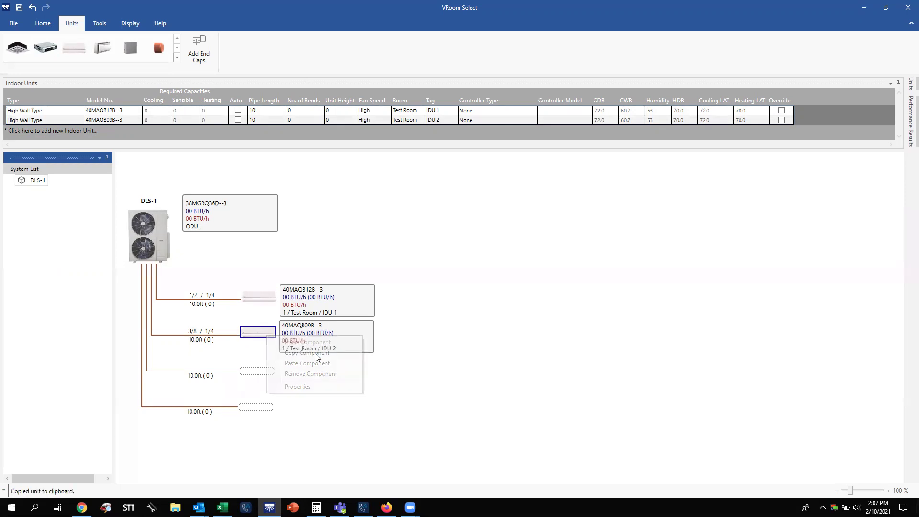
right_click(268, 373)
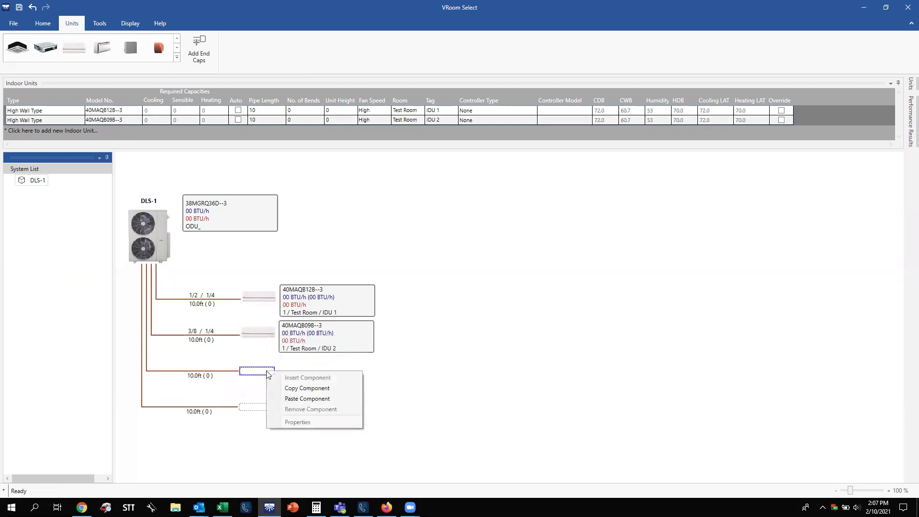
left_click(307, 398)
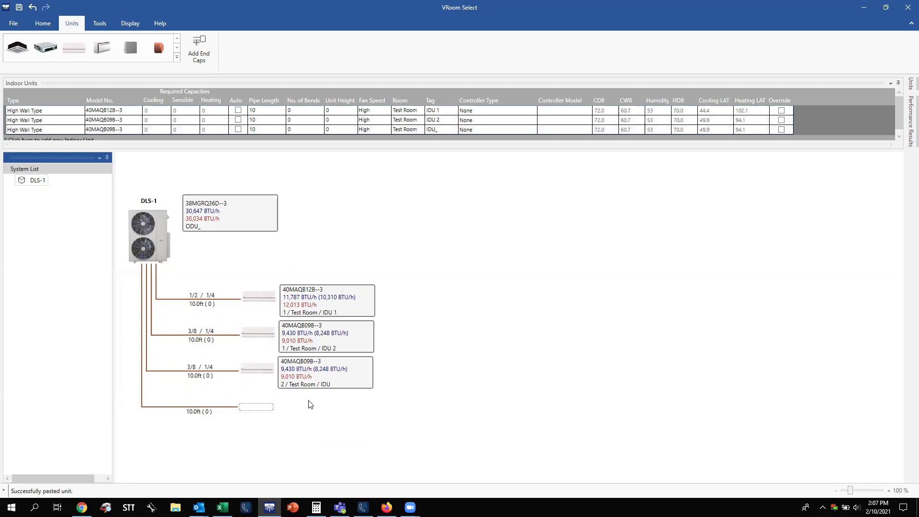
double_click(258, 368)
left_click(546, 337)
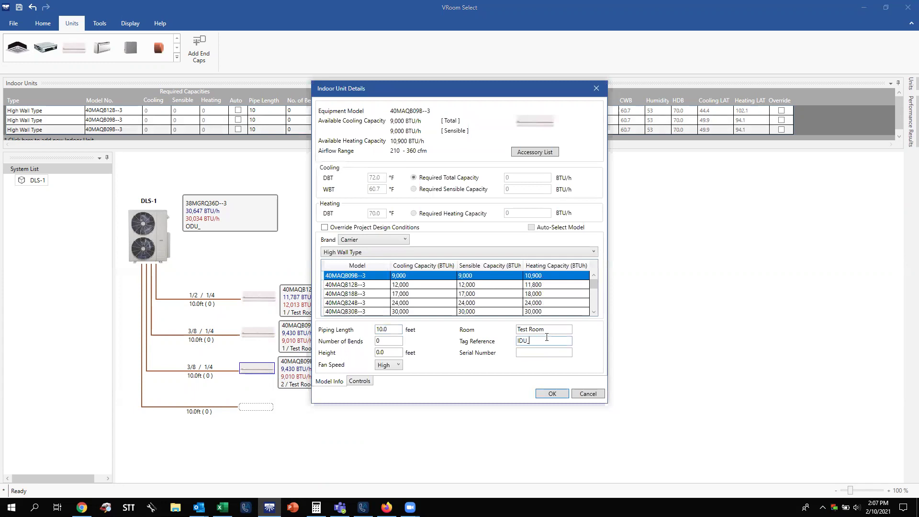
key("Return")
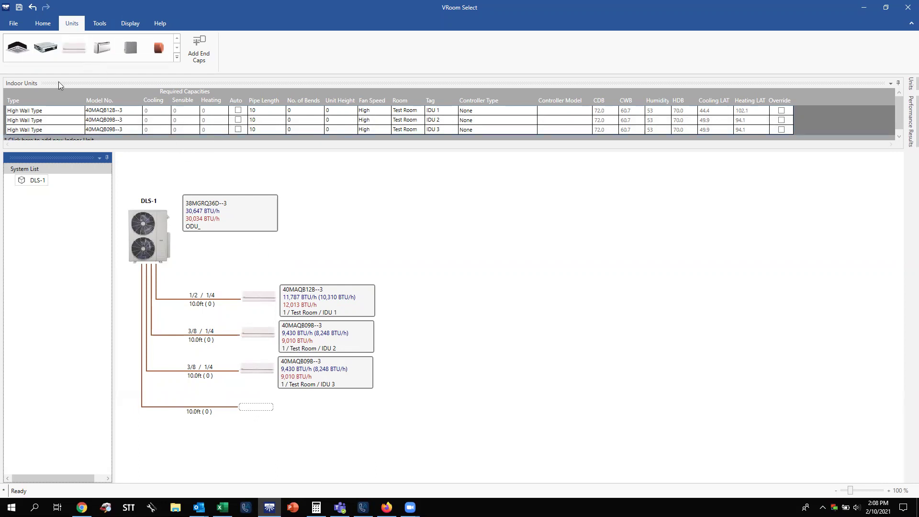
Run System Check from the Home tab and close the report about the open fourth branch.
left_click(48, 29)
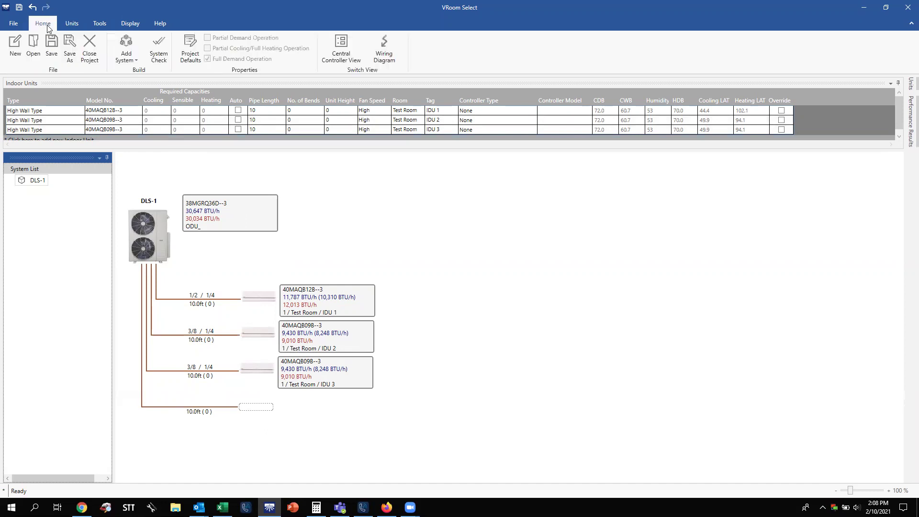
left_click(162, 57)
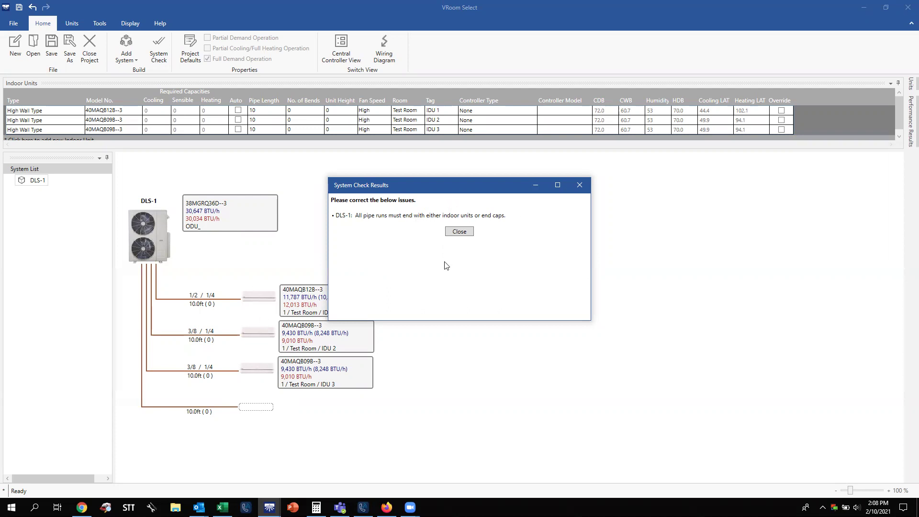
left_click(460, 232)
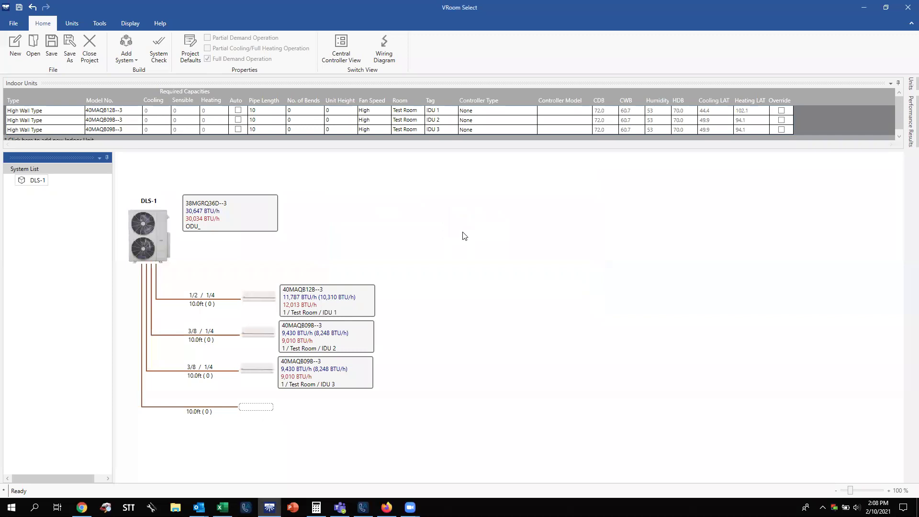
Drag an end cap onto the fourth branch, then remove it again.
left_click(75, 24)
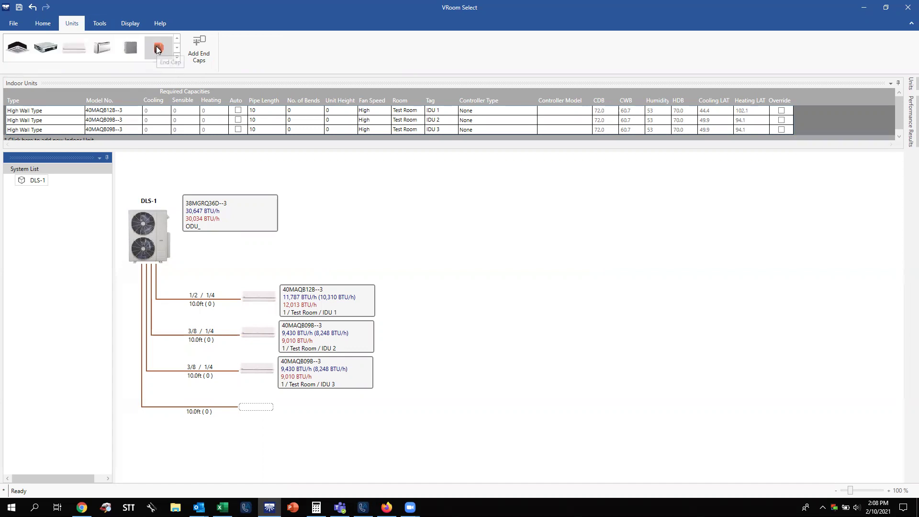
left_click_drag(158, 48, 262, 410)
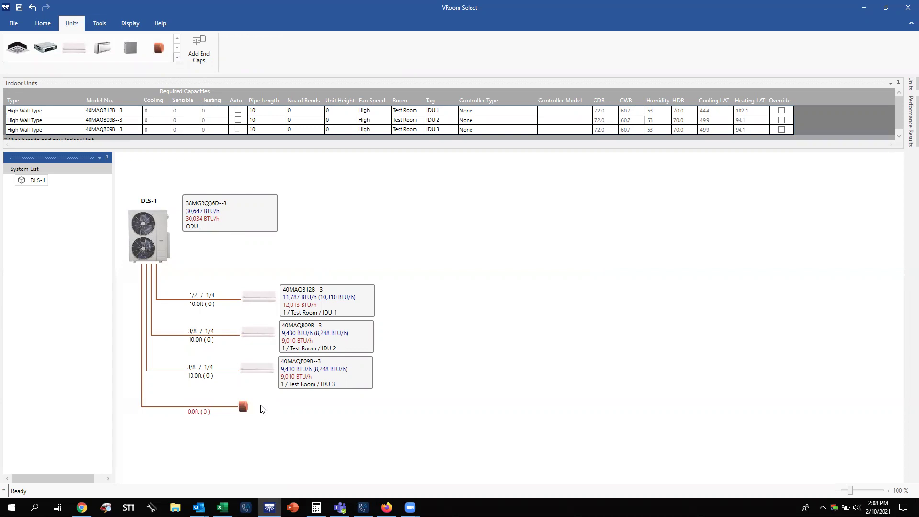
right_click(244, 404)
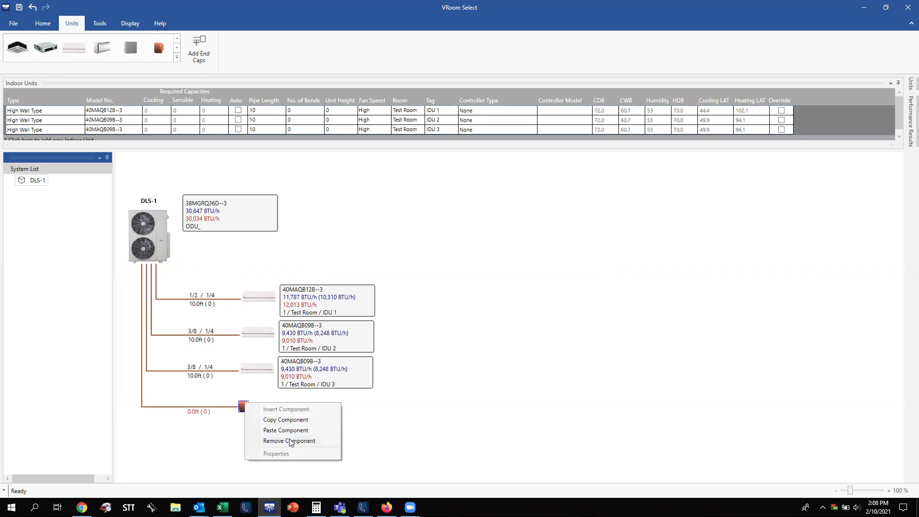
left_click(290, 441)
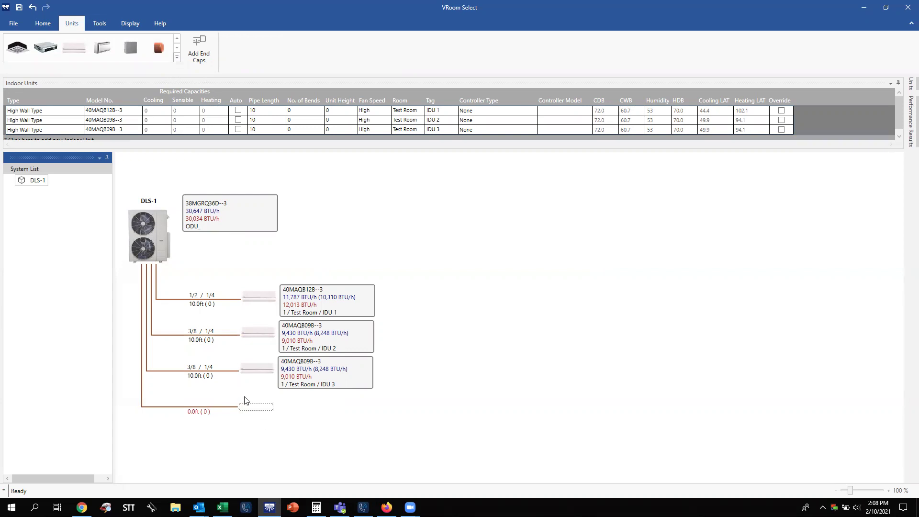
Paste a copied indoor unit into the empty fourth slot, then remove it.
left_click(43, 25)
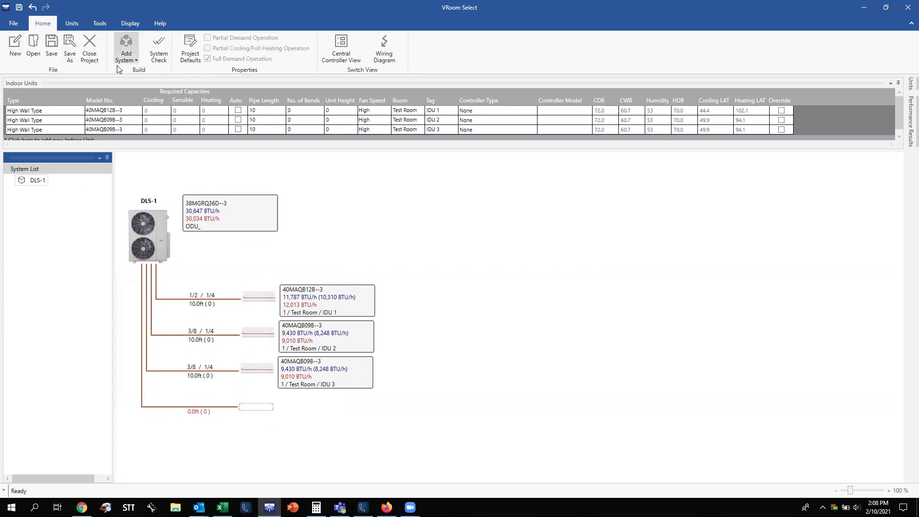
right_click(257, 406)
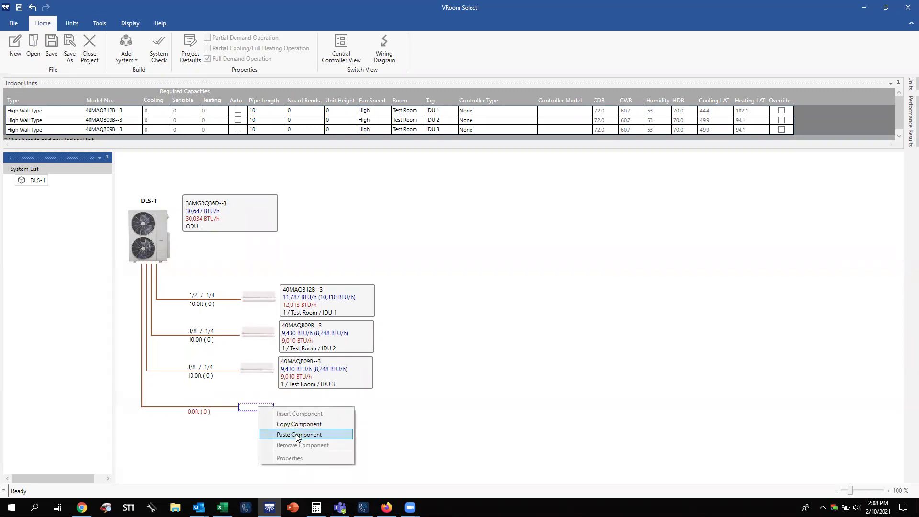
left_click(298, 435)
right_click(253, 408)
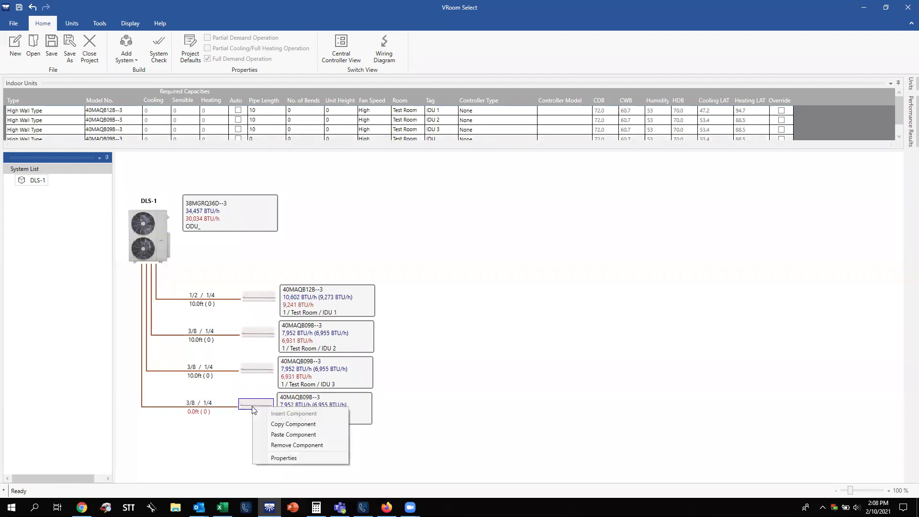
left_click(303, 444)
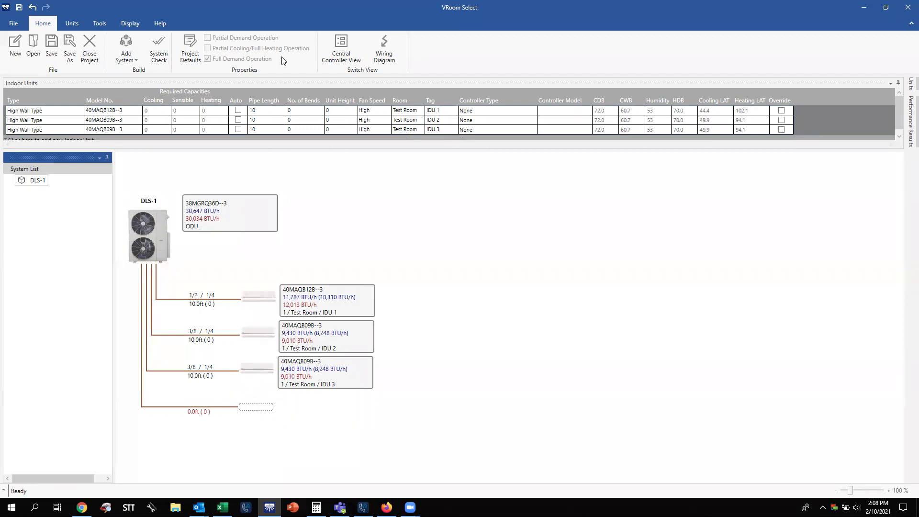
Add end caps to all empty ports, closing the fourth branch.
left_click(72, 23)
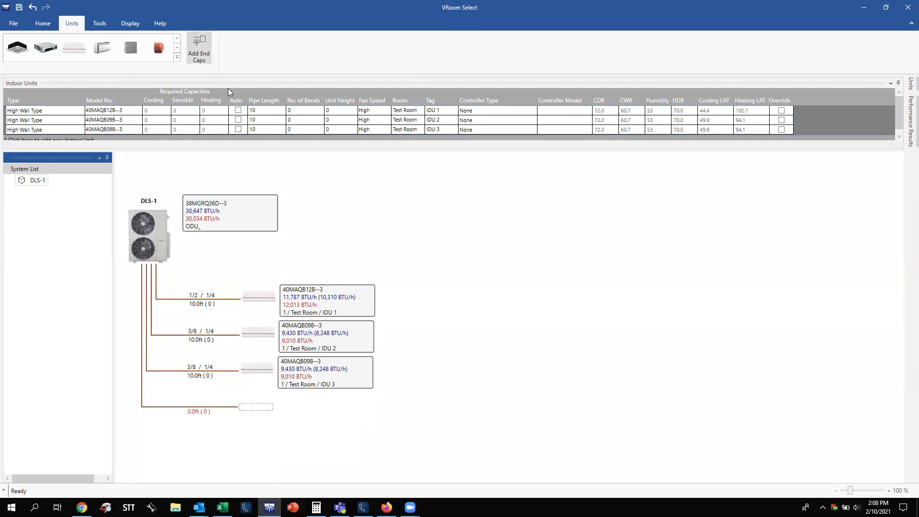
left_click(199, 48)
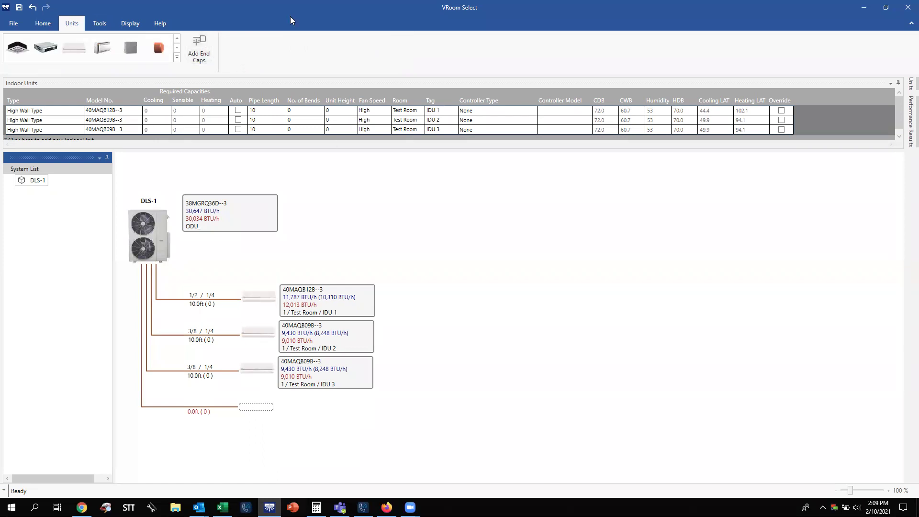
left_click(205, 57)
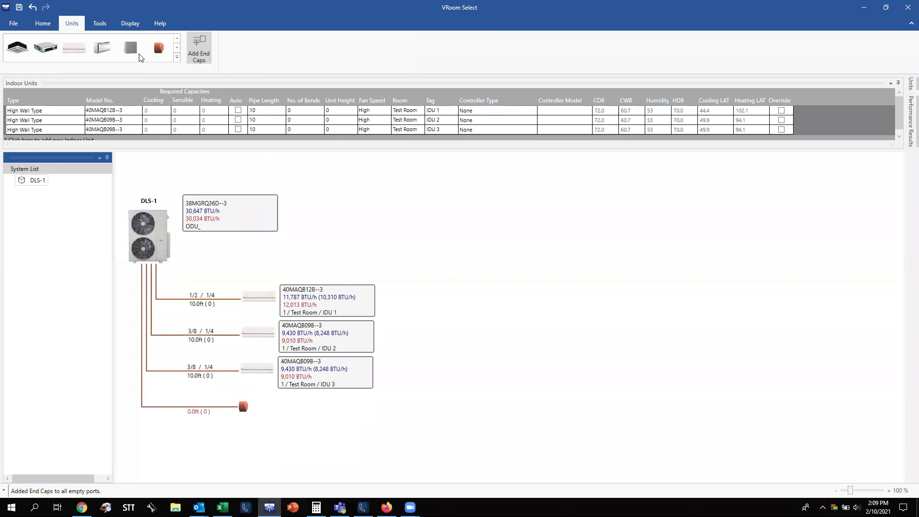
Run System Check again and acknowledge the 'All checks successfully performed' message.
left_click(55, 26)
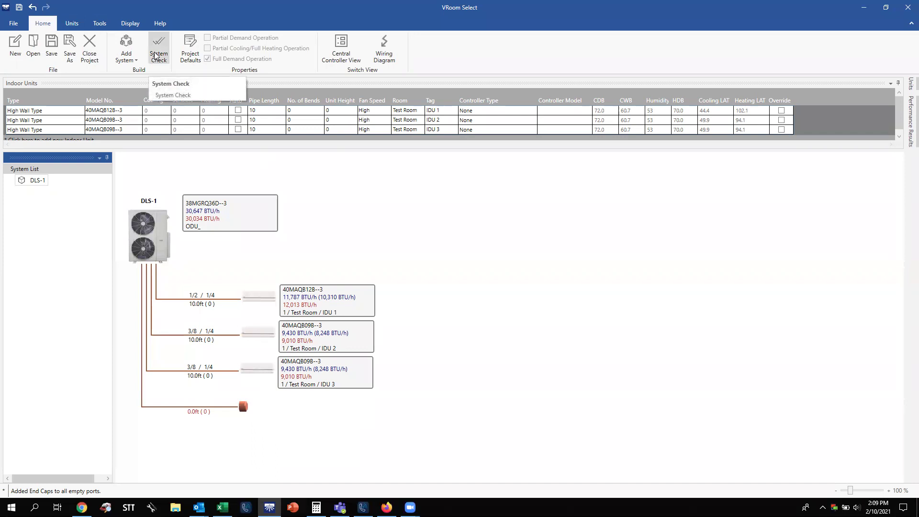
left_click(155, 55)
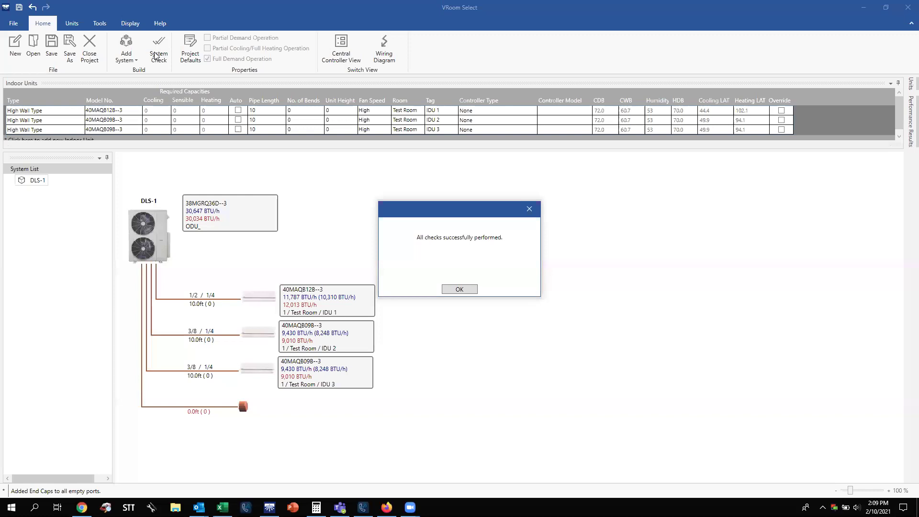
left_click(459, 290)
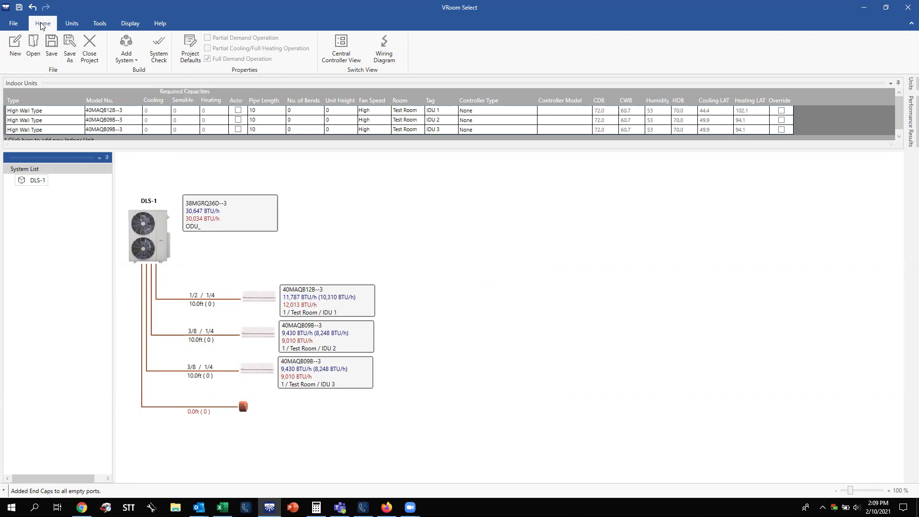
In Project Defaults' Design Conditions, set heating outdoor dry bulb 10 °F and humidity 76%.
left_click(196, 53)
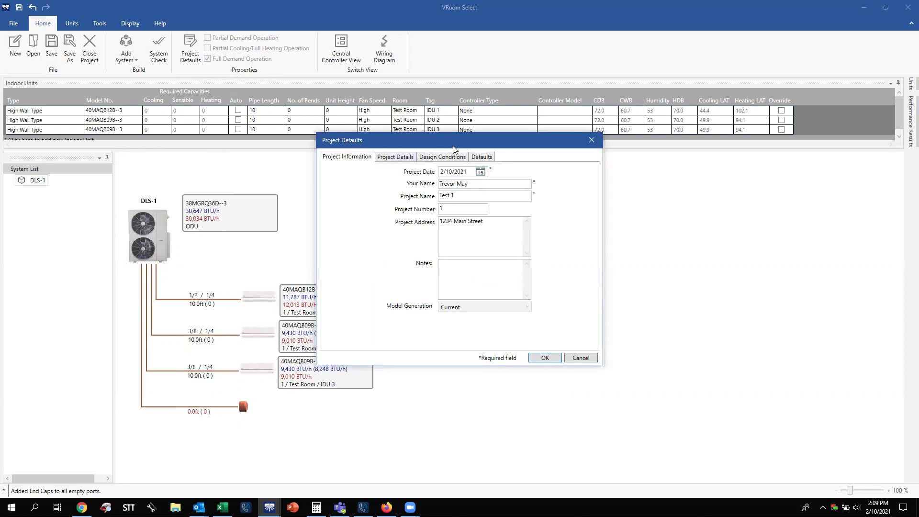
left_click(434, 160)
left_click(536, 235)
key("BackSpace")
type("10")
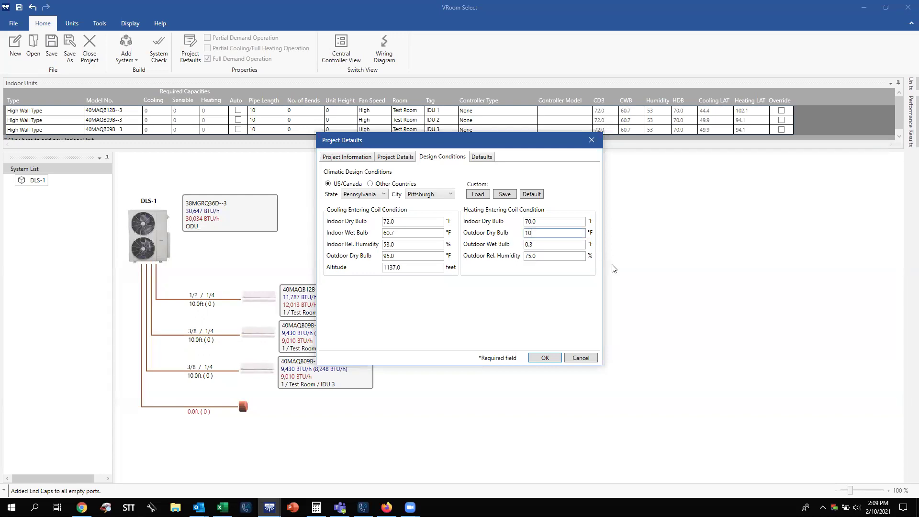
double_click(534, 255)
key("BackSpace")
type("76")
left_click(549, 234)
left_click(545, 358)
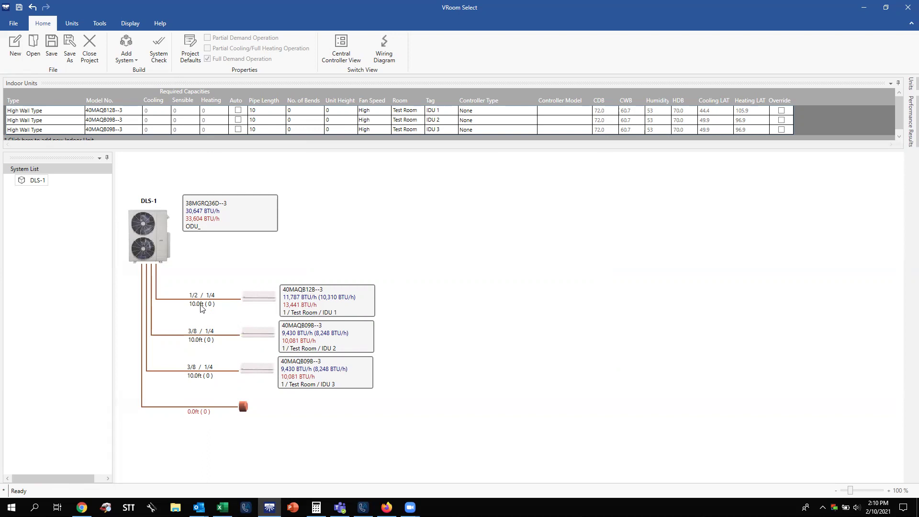
Set the IDU 1 branch piping to 30 ft with 3 bends.
double_click(201, 304)
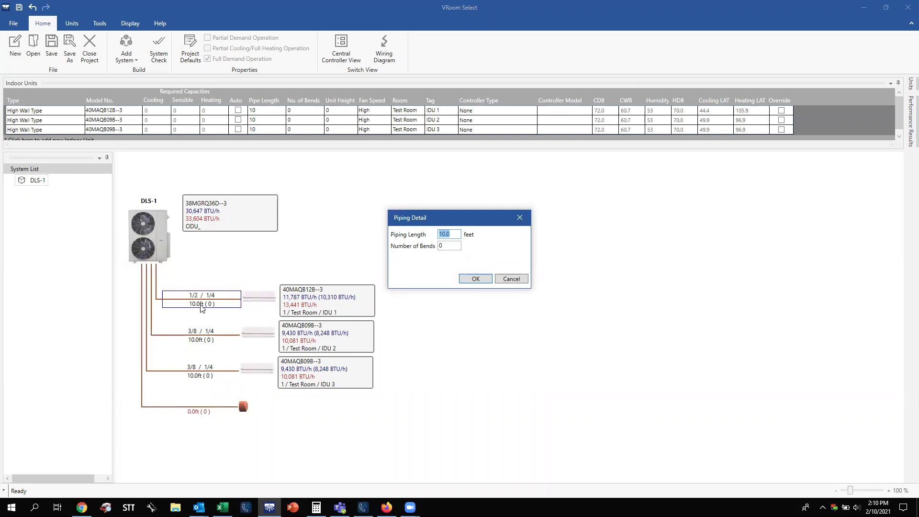
type("30")
double_click(457, 247)
key("BackSpace")
left_click(476, 279)
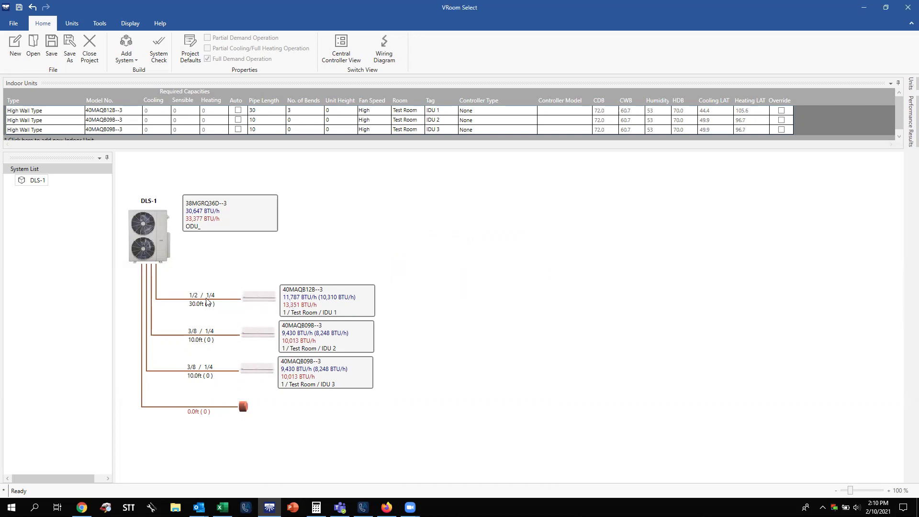
Set the IDU 2 branch to 26 ft and the IDU 3 branch to 45 ft with 2 bends.
double_click(194, 341)
type("26")
key("Return")
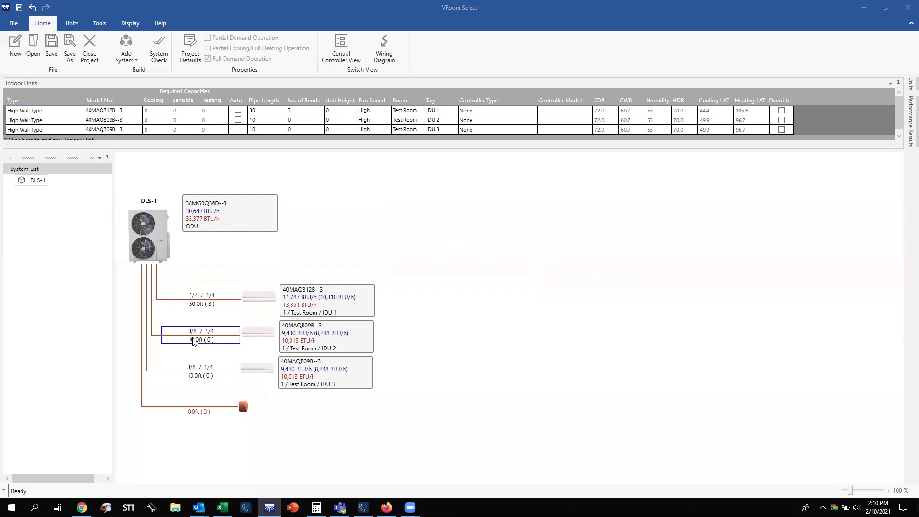
double_click(204, 374)
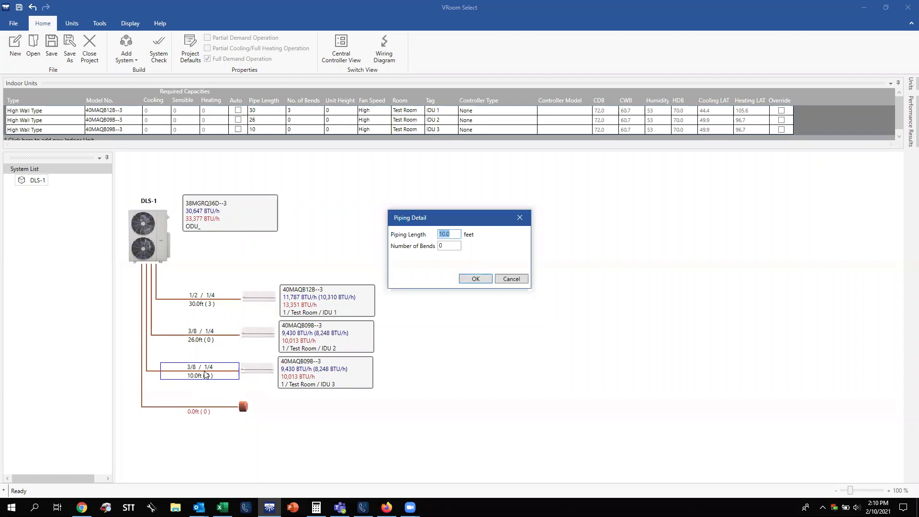
type("45")
key("BackSpace")
type("2")
key("Return")
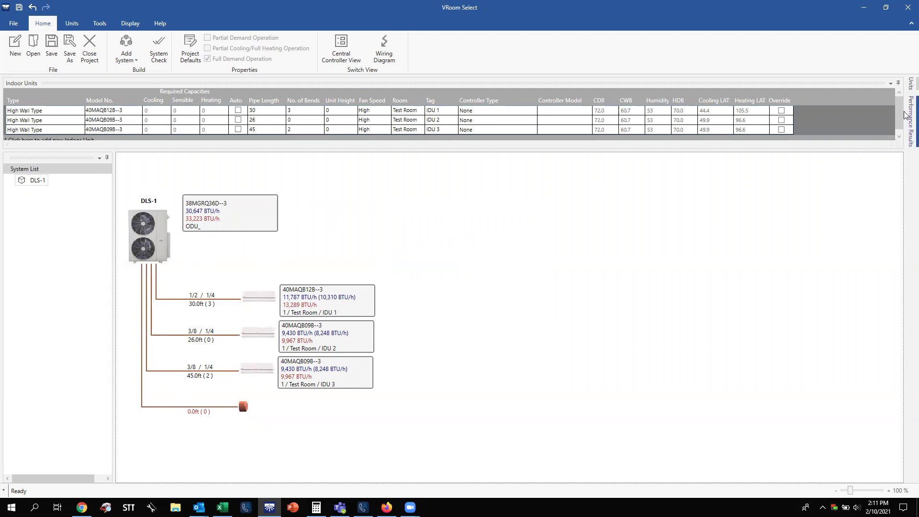
Show DLS-1 Performance Results: 3 indoor units, 101.0 ft piping, 10.1 lb refrigerant.
left_click(909, 84)
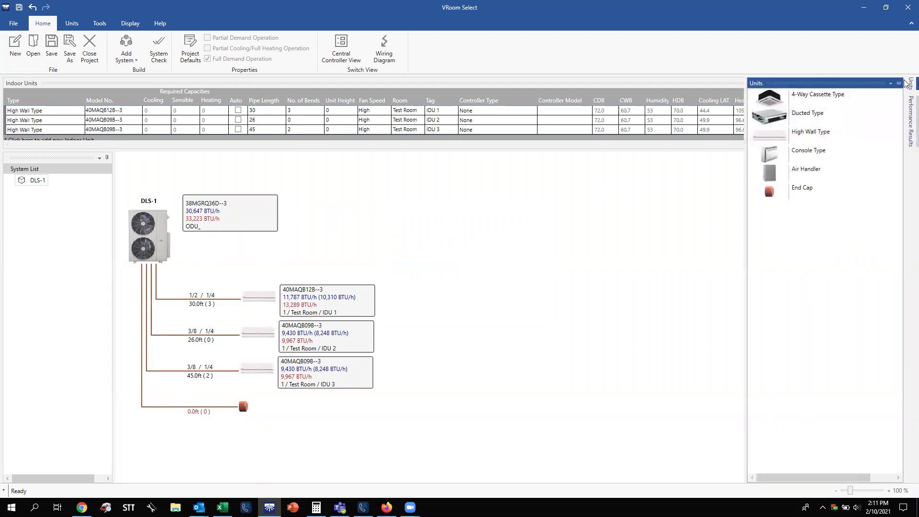
left_click_drag(796, 109, 836, 98)
left_click(906, 111)
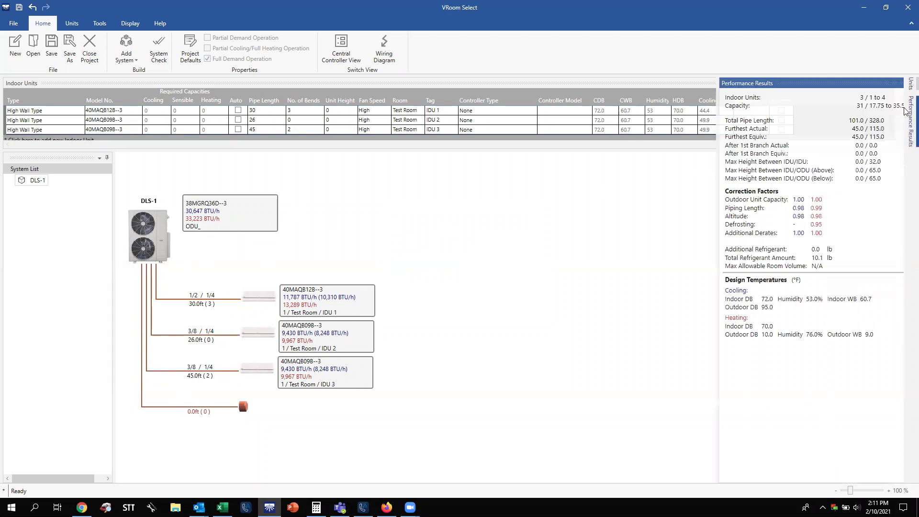
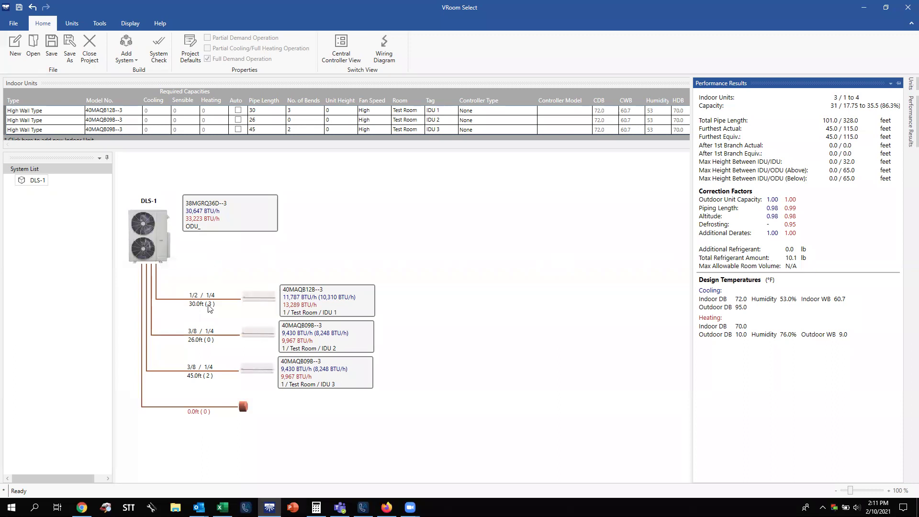
Change IDU 1's pipe from 30 ft to 70 ft and IDU 2's from 26 ft to 50 ft.
left_click(907, 121)
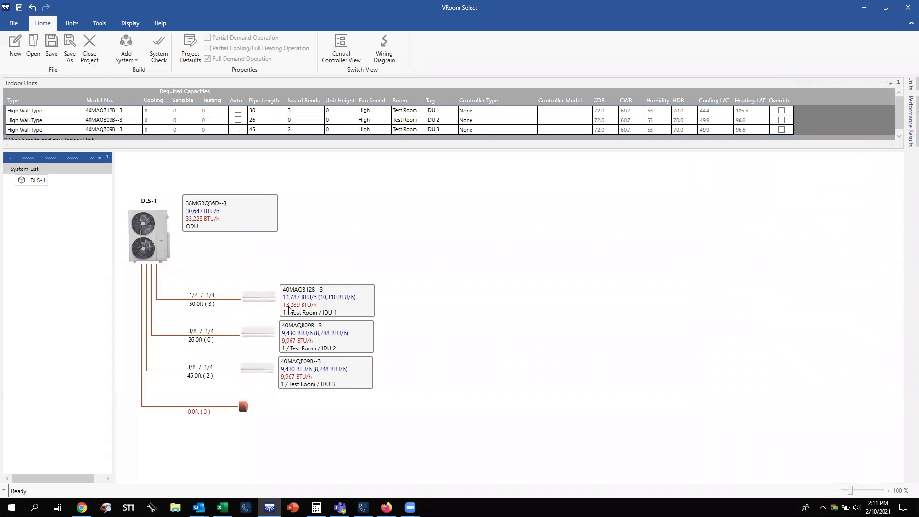
double_click(197, 307)
type("70")
key("Return")
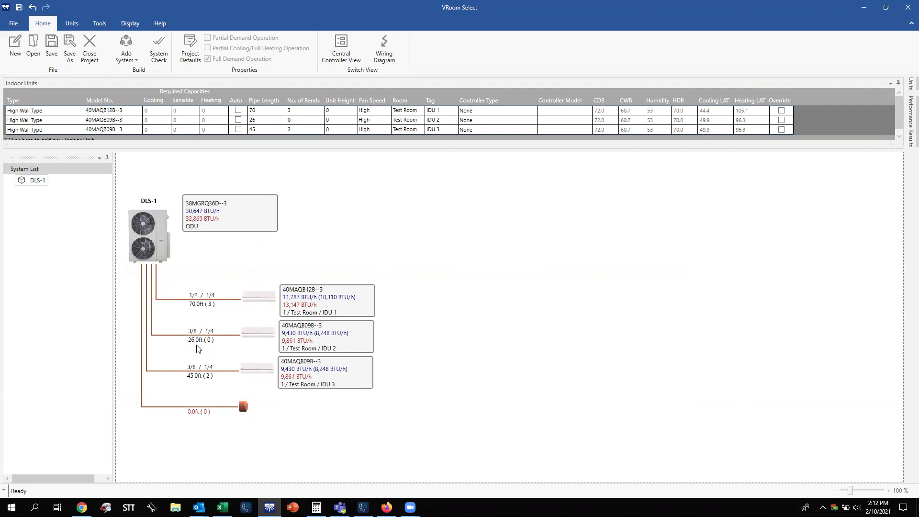
double_click(198, 341)
type("50")
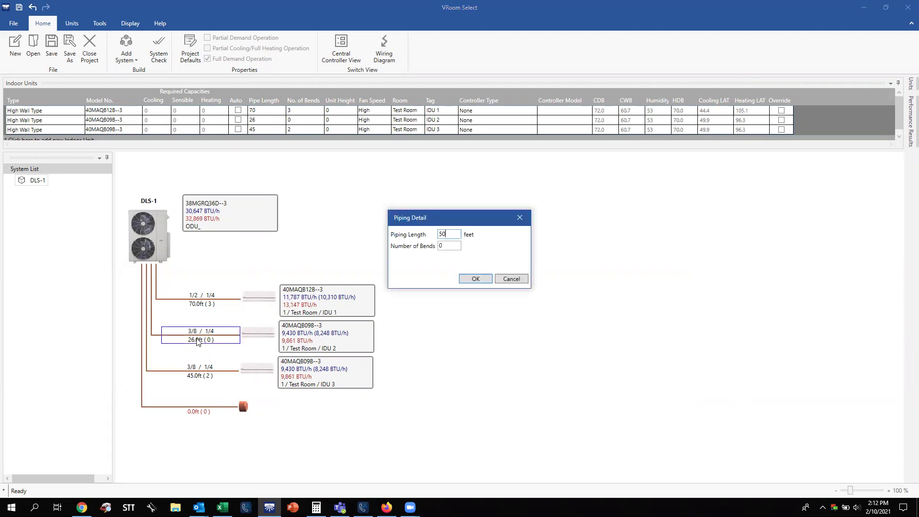
key("Return")
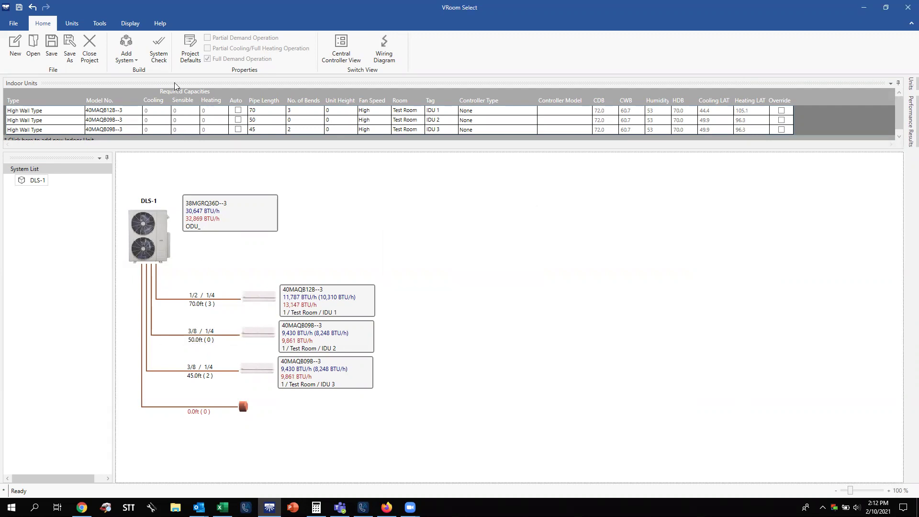
Run the system check, dismiss its result, and show the performance results.
left_click(158, 57)
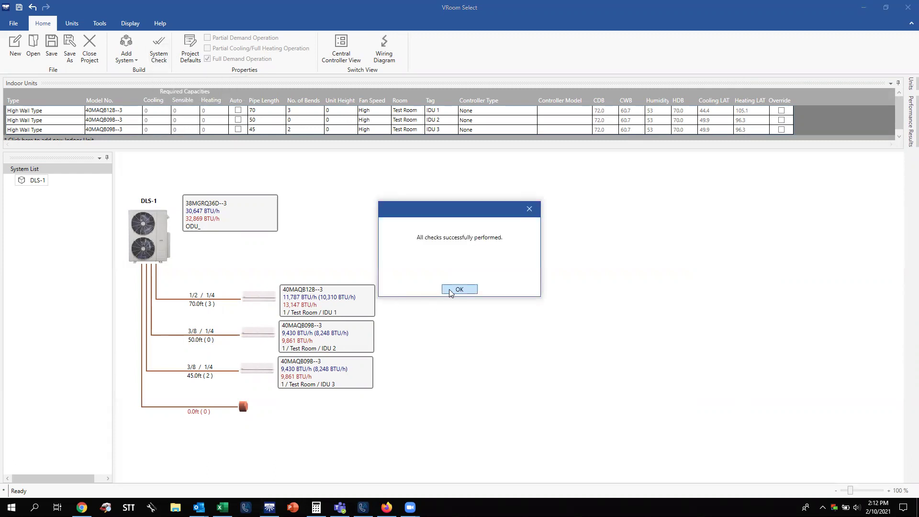
left_click(459, 290)
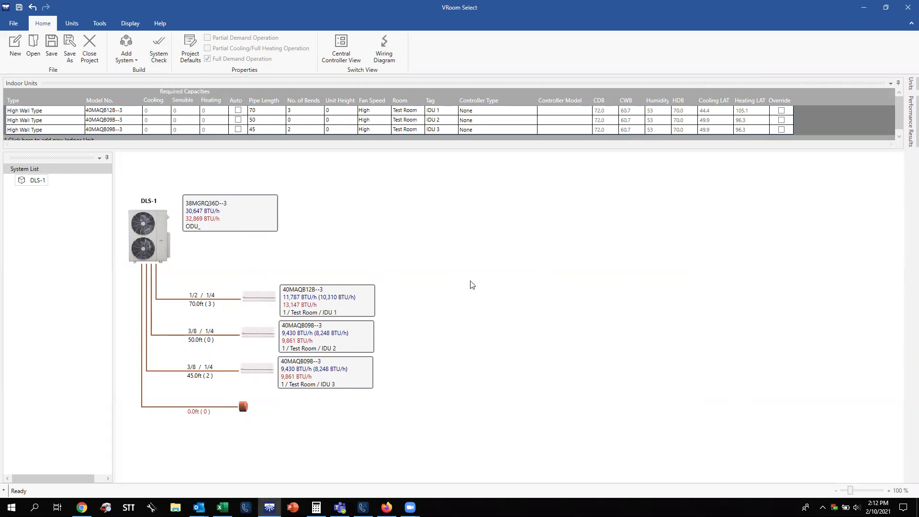
left_click(906, 135)
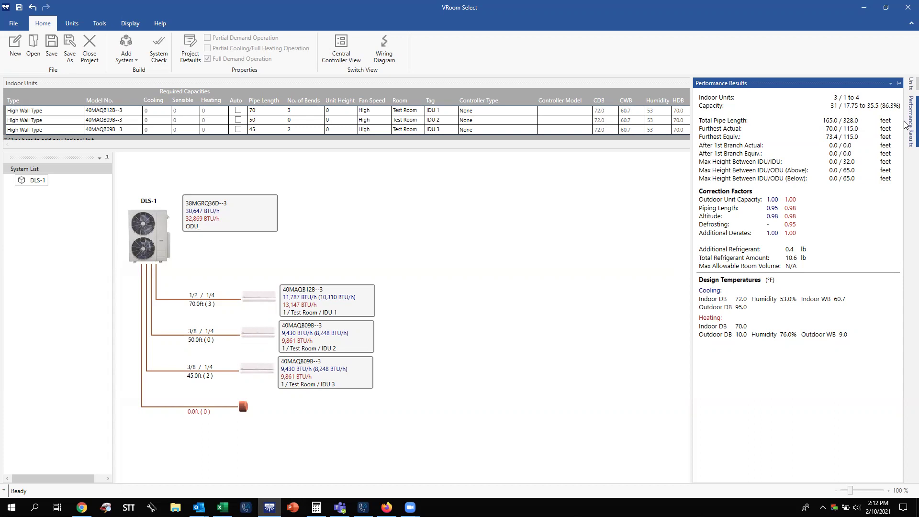
Collapse Performance Results and re-run System Check on DLS-1, confirming all checks pass.
left_click(905, 125)
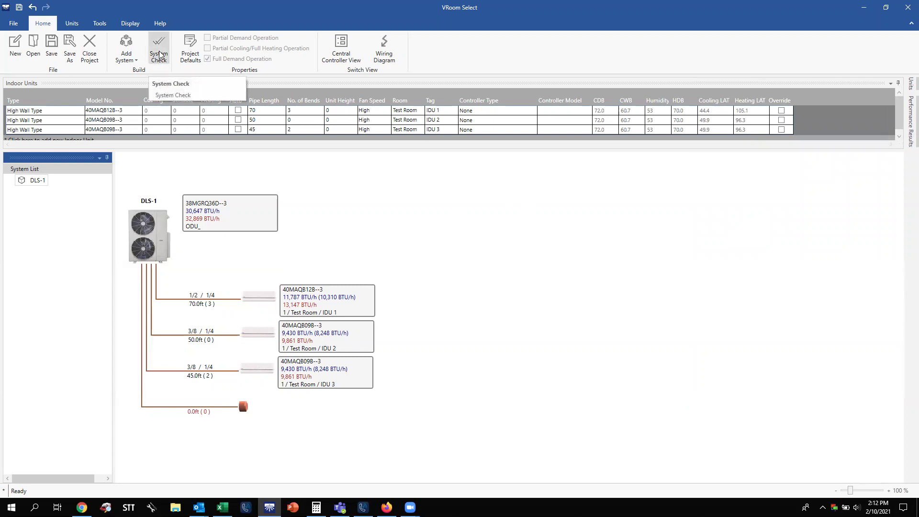
left_click(160, 54)
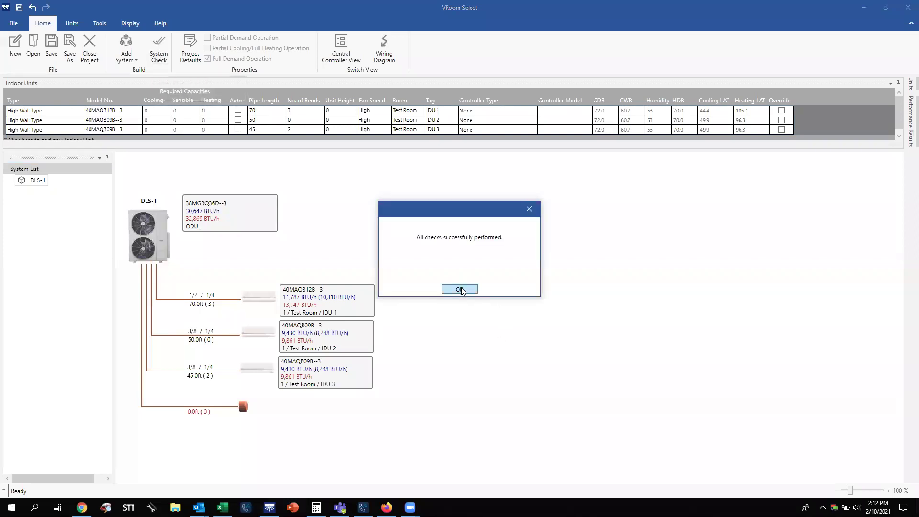
left_click(461, 289)
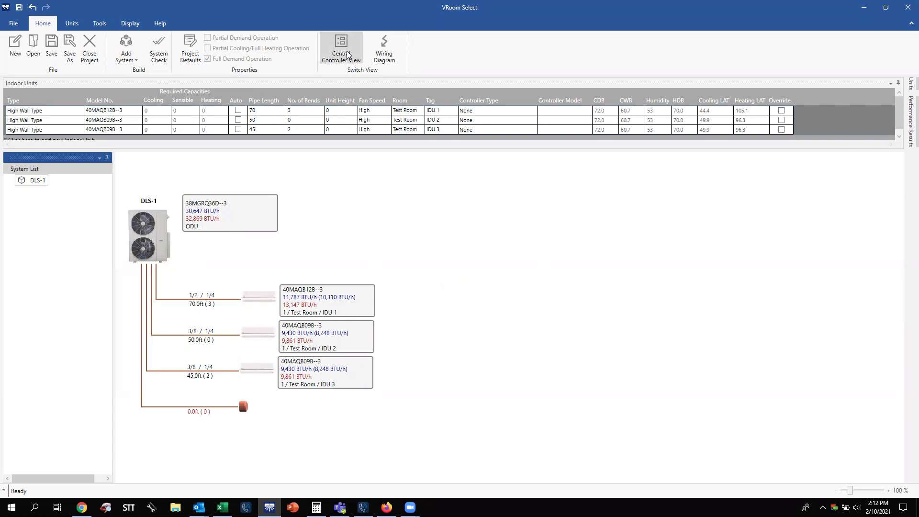
left_click(387, 55)
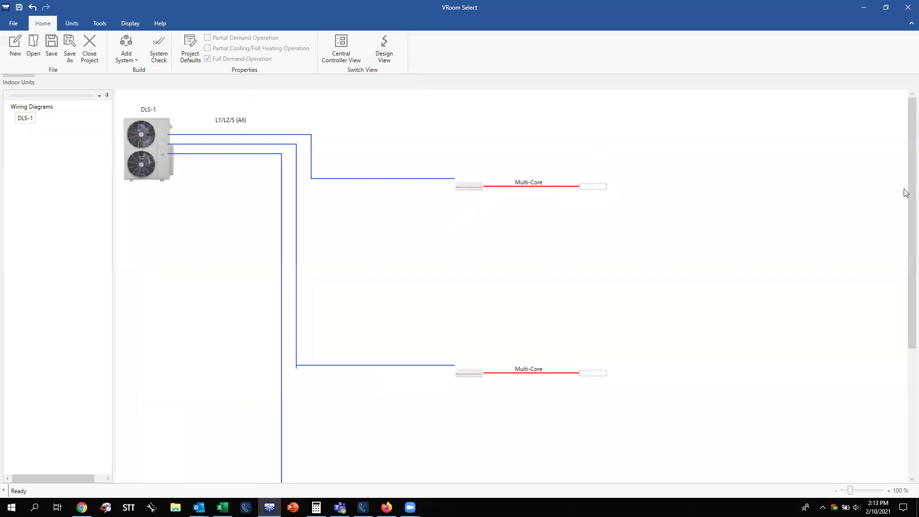
left_click_drag(907, 203, 907, 271)
left_click_drag(906, 343, 906, 237)
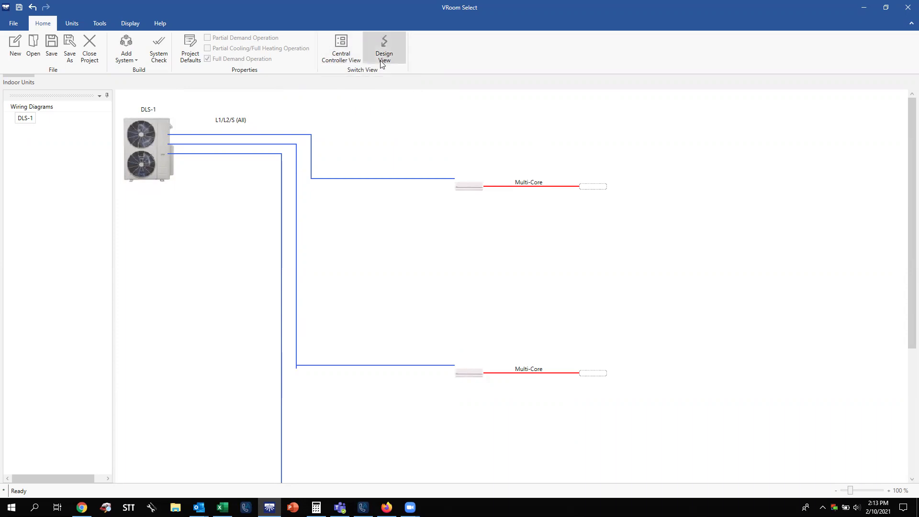
left_click(383, 64)
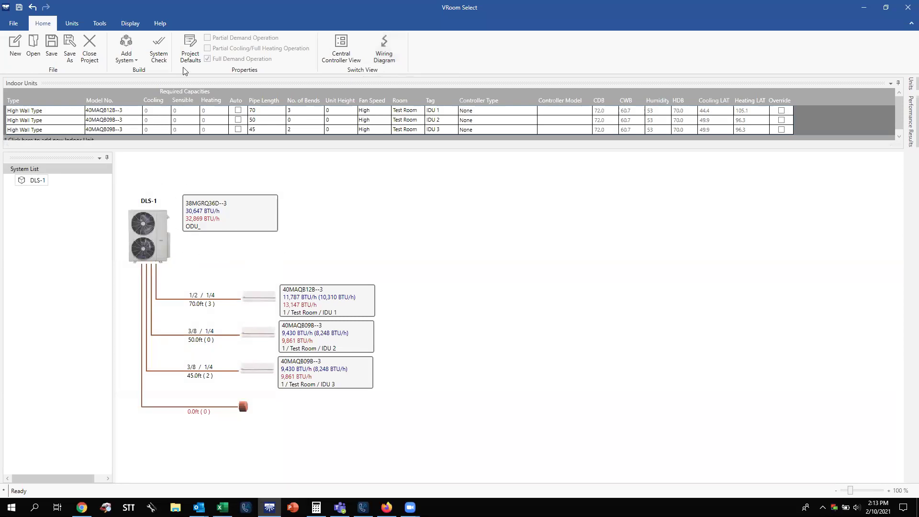
left_click(159, 53)
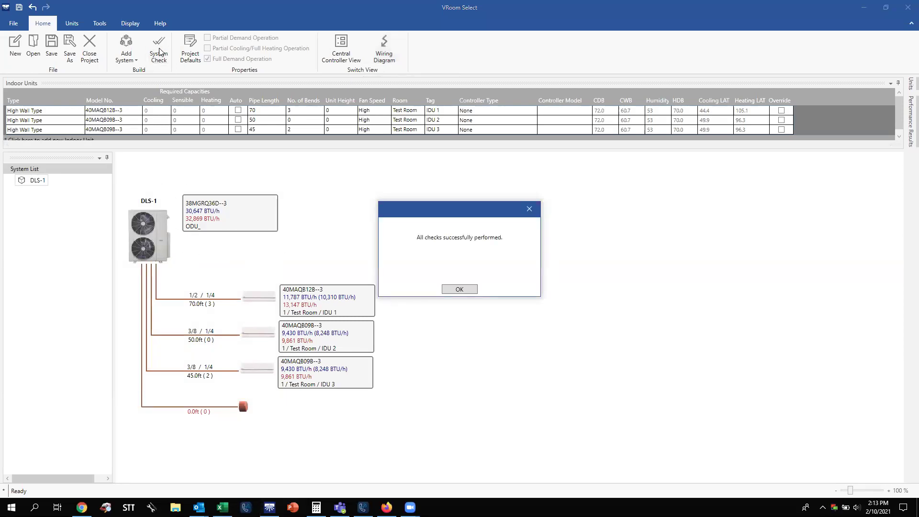
left_click(463, 290)
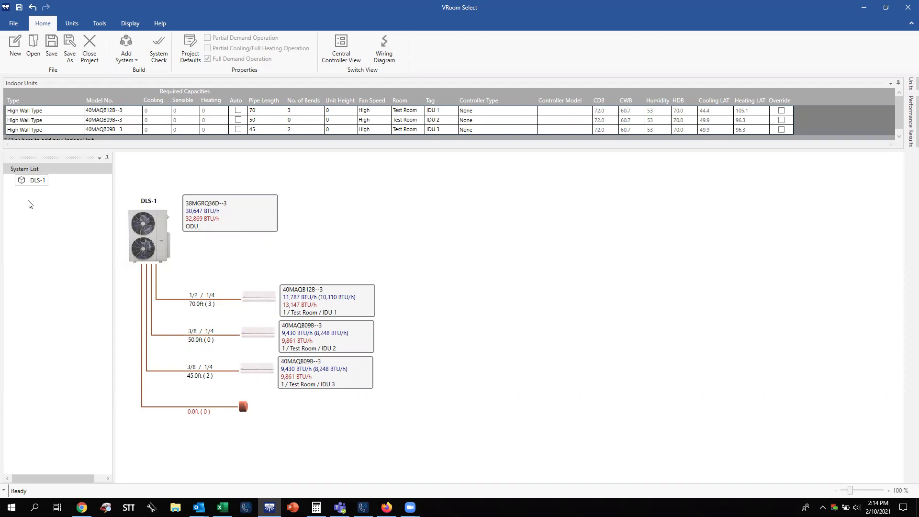
Create a Heat Recovery (SHRM) system using the 208/230V outdoor unit MMY-MAP0726FT9P-UL.
right_click(29, 204)
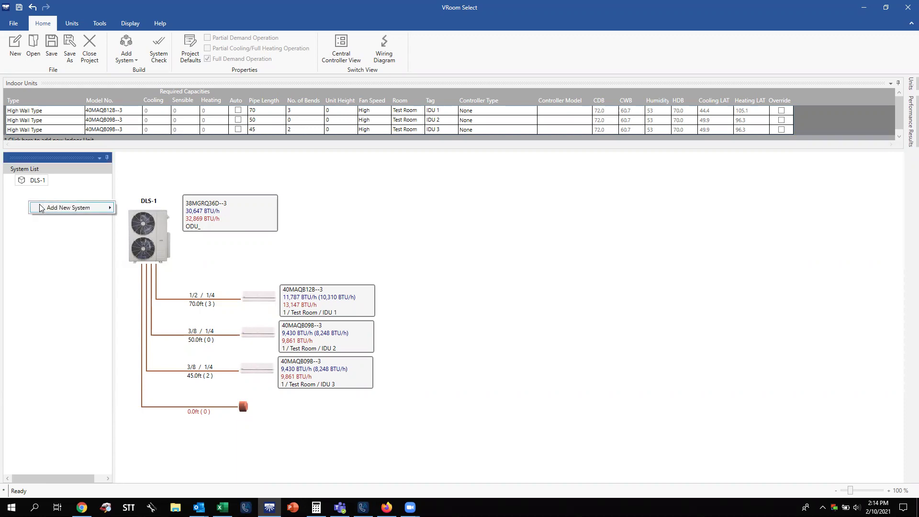
mouse_move(41, 208)
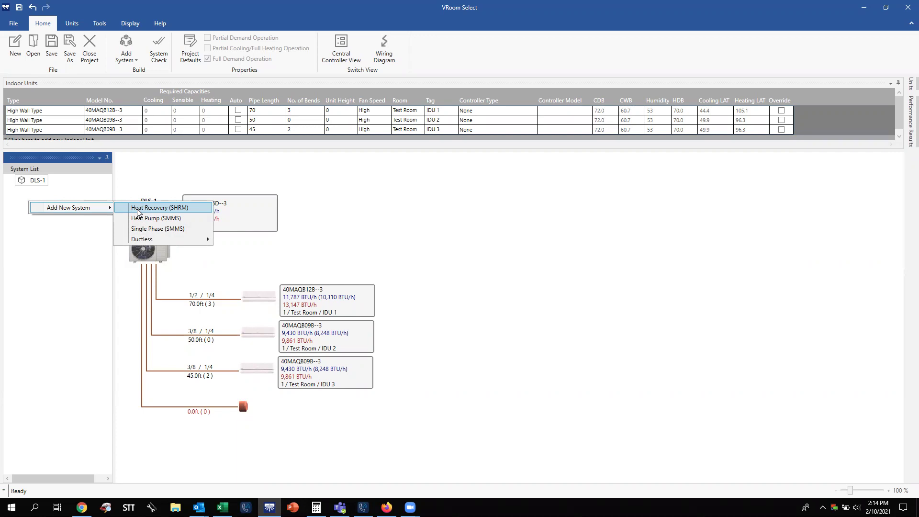
left_click(138, 210)
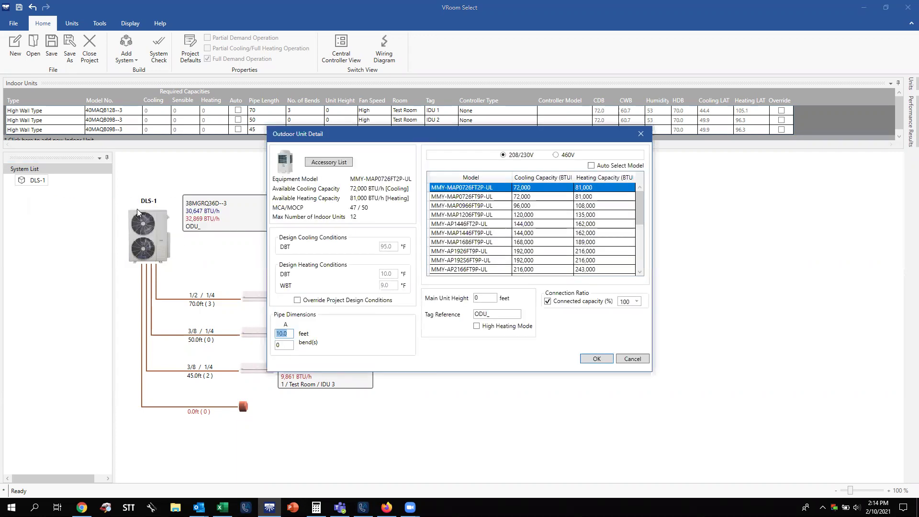
left_click(571, 155)
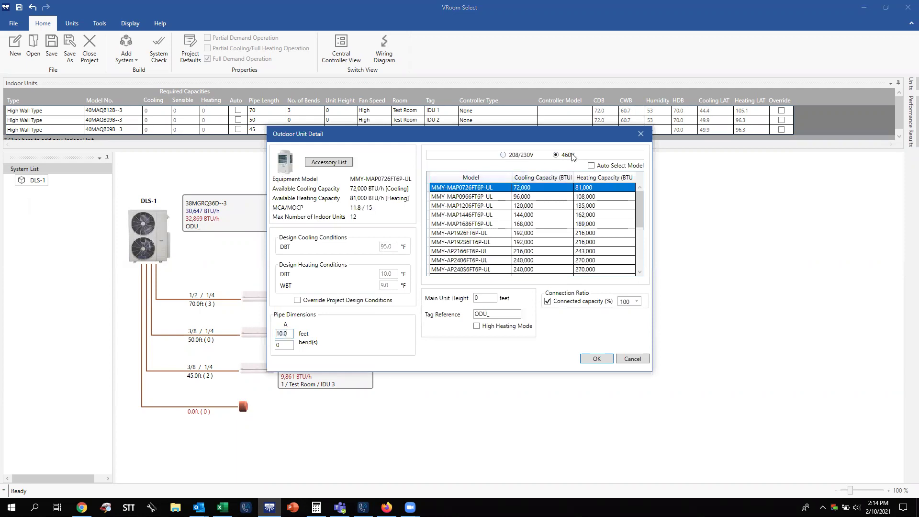
left_click(515, 155)
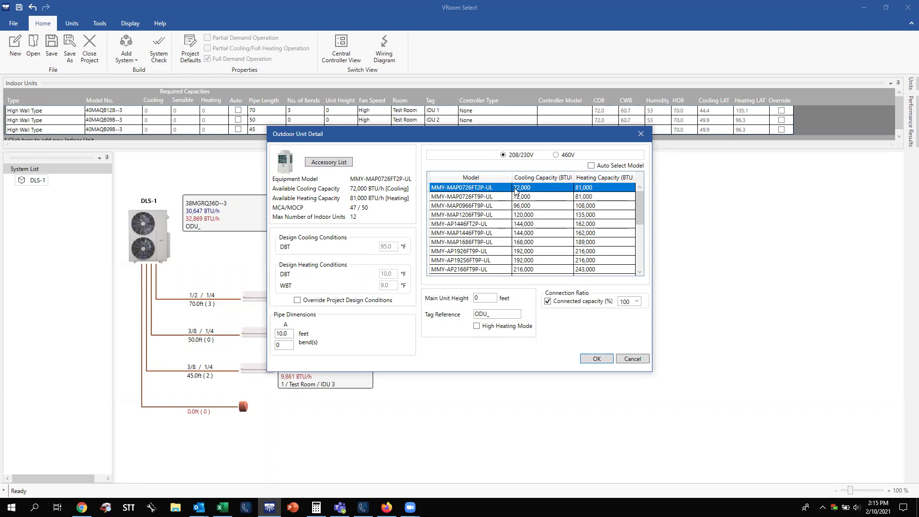
left_click(557, 155)
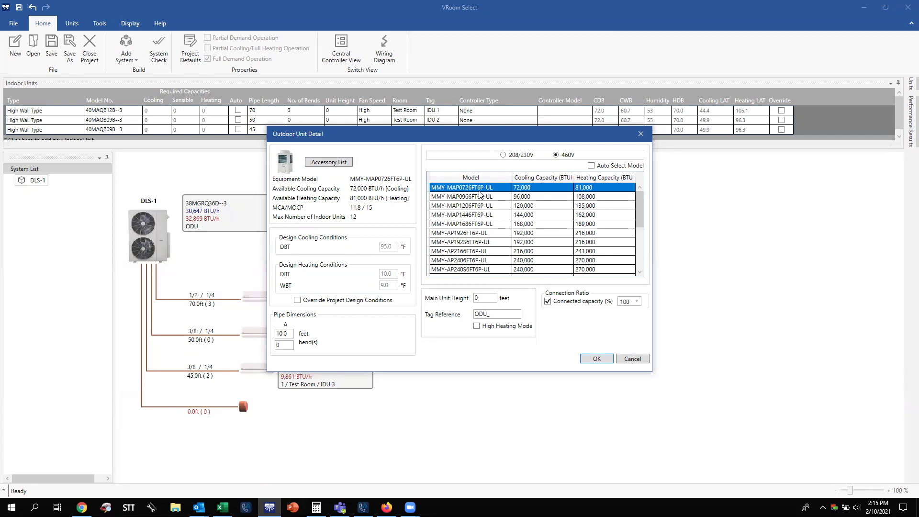
left_click(503, 155)
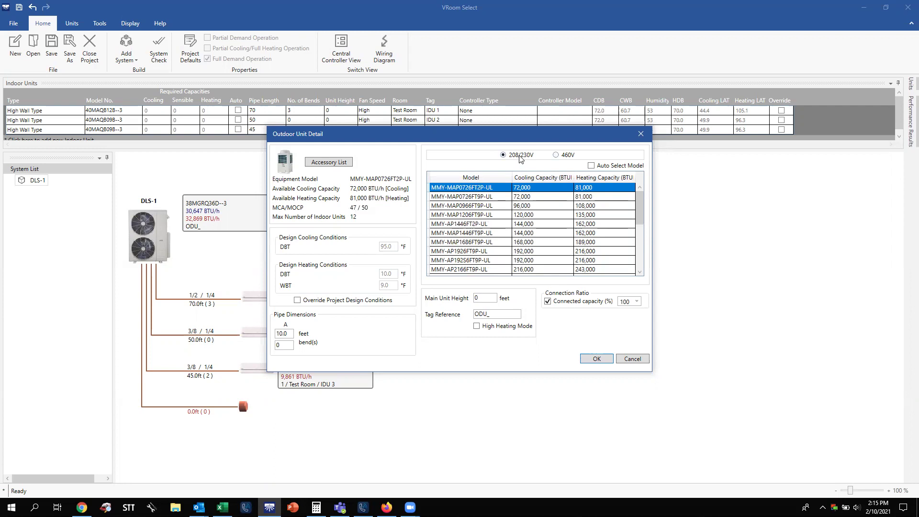
left_click(494, 198)
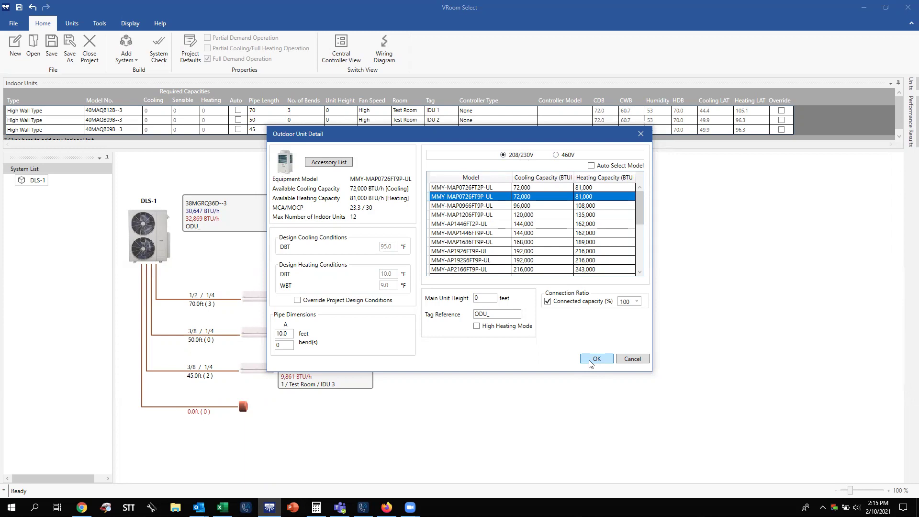
left_click(590, 362)
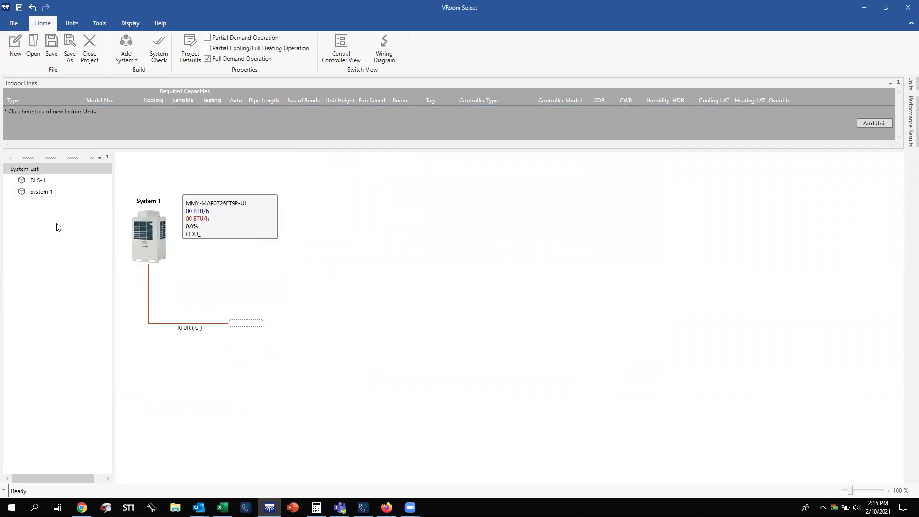
Rename System 1 to 'VRF-1' and bring up the Units gallery.
right_click(42, 194)
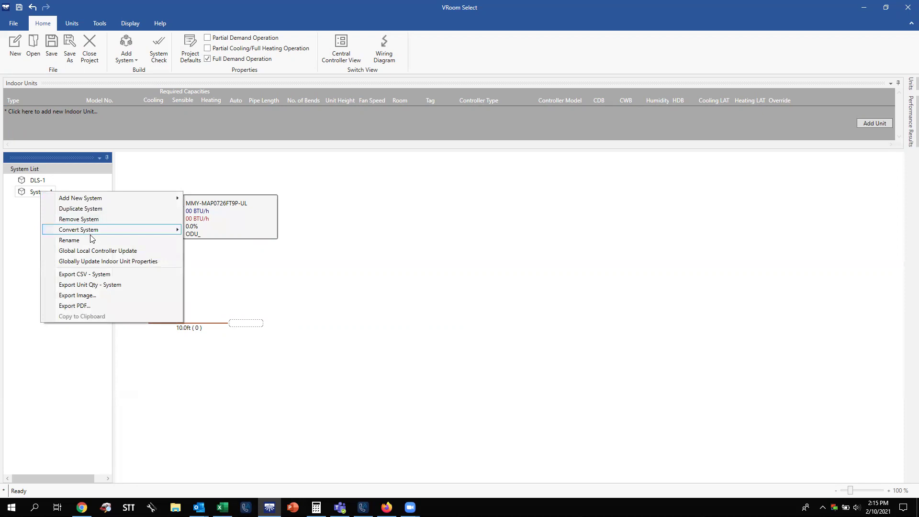
left_click(91, 240)
key("BackSpace")
type("V")
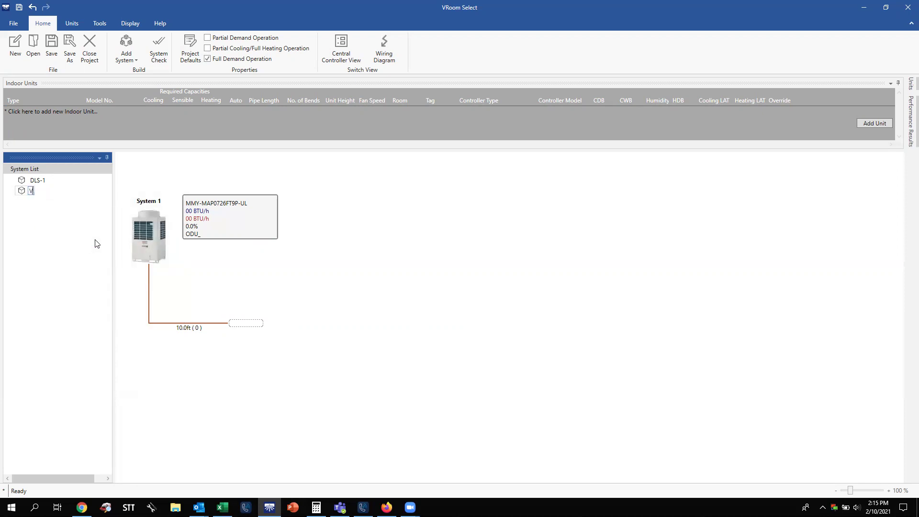
type("RF-1")
key("Return")
left_click(70, 22)
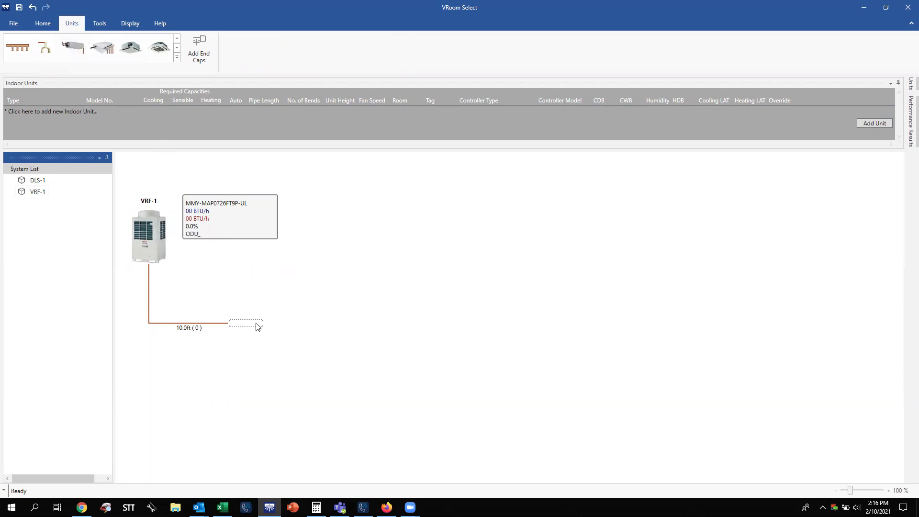
Attach a Y-branch joint to VRF-1's pipe end and place FS unit RBM-Y0383FUL on the lower branch.
left_click_drag(46, 54, 250, 326)
left_click(487, 286)
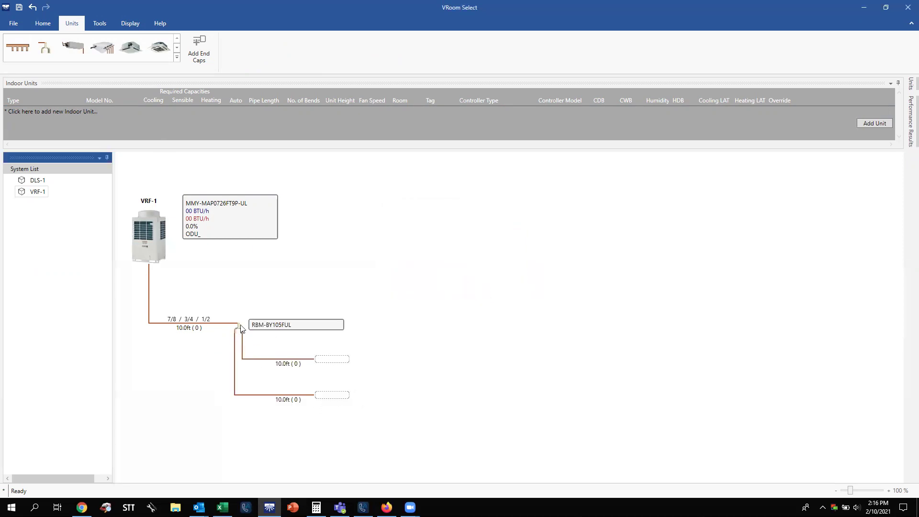
right_click(331, 396)
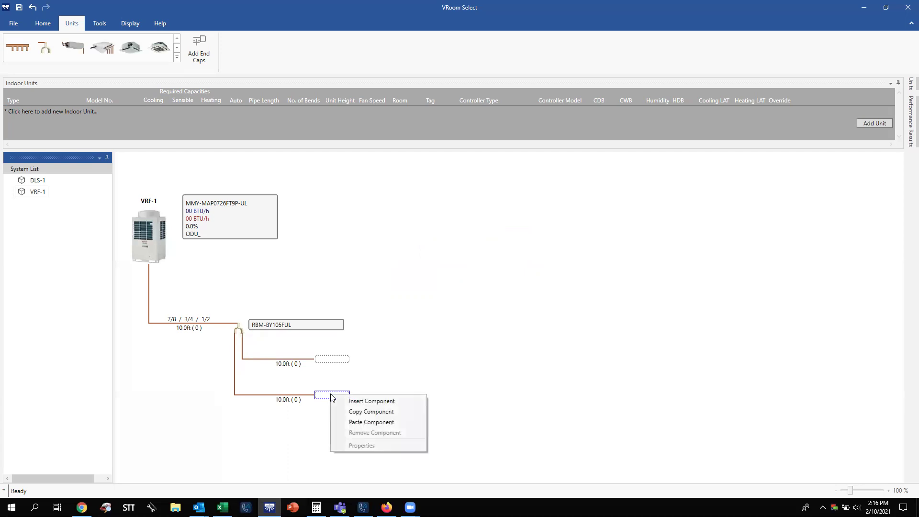
left_click(459, 350)
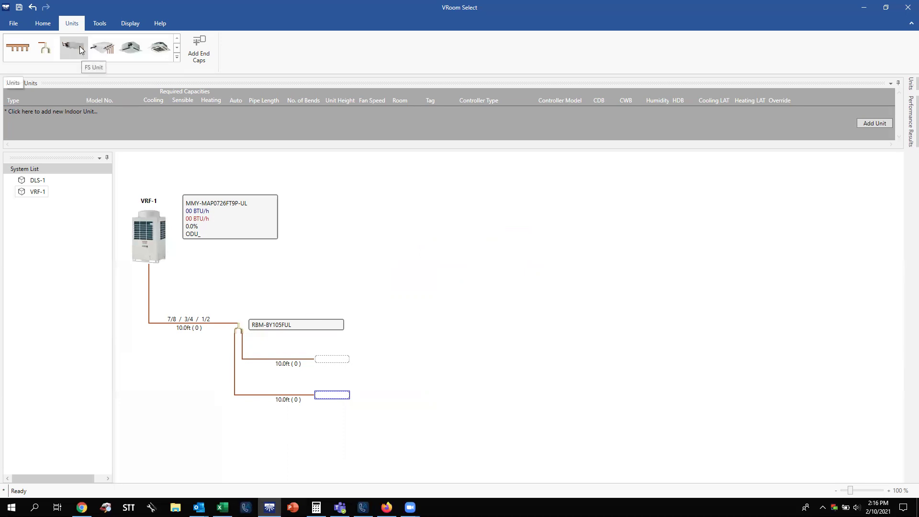
left_click_drag(80, 46, 330, 397)
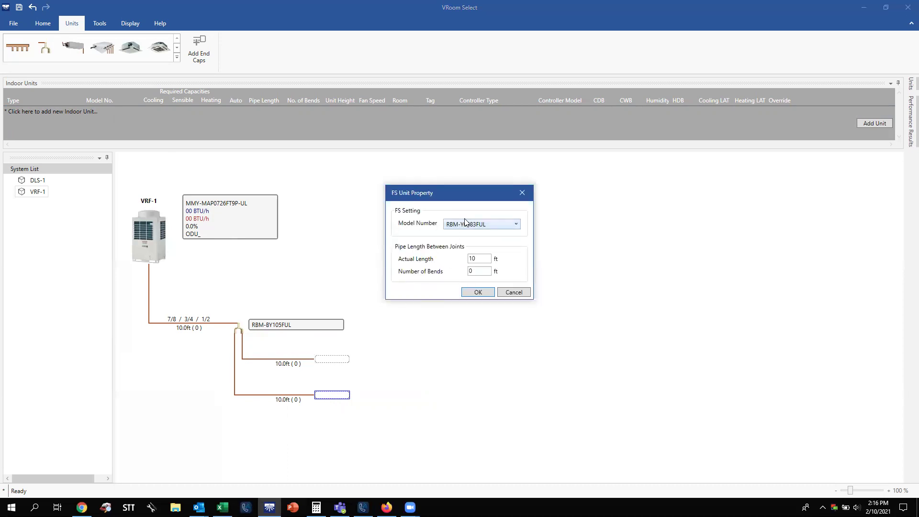
left_click(486, 293)
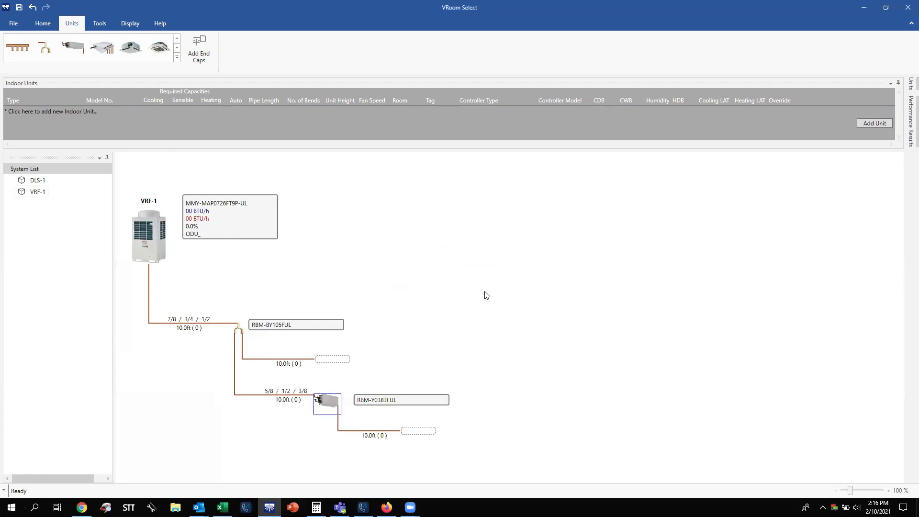
Remove the FS unit and drop a Compact 4-Way Cassette onto the bottom slot.
right_click(335, 403)
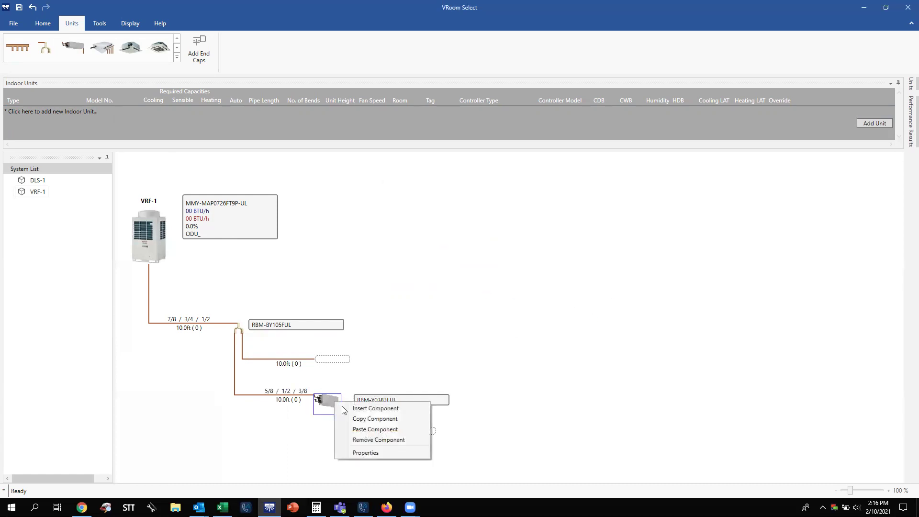
left_click(335, 403)
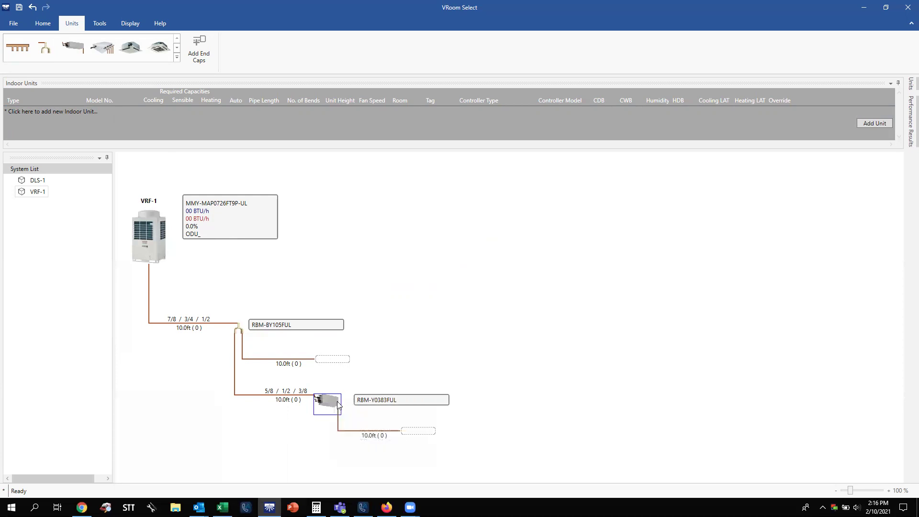
right_click(331, 402)
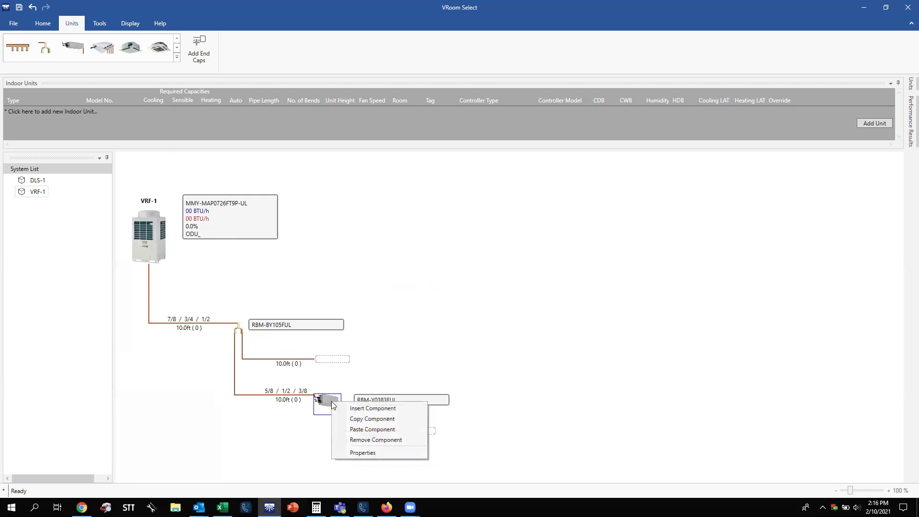
left_click(367, 440)
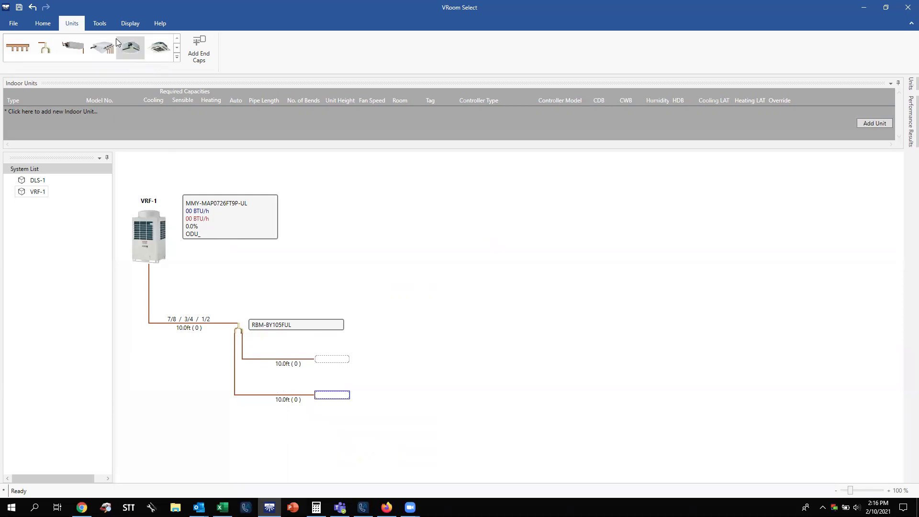
left_click(177, 47)
left_click(178, 39)
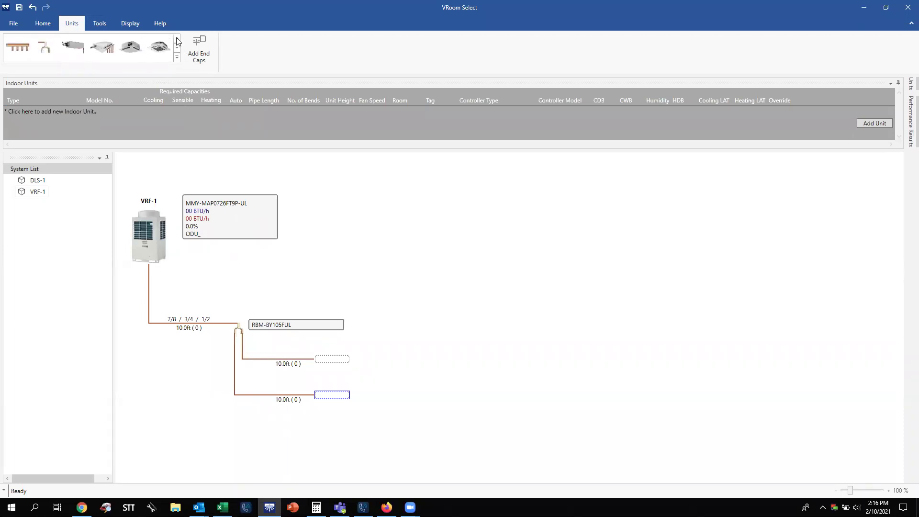
left_click_drag(156, 47, 345, 399)
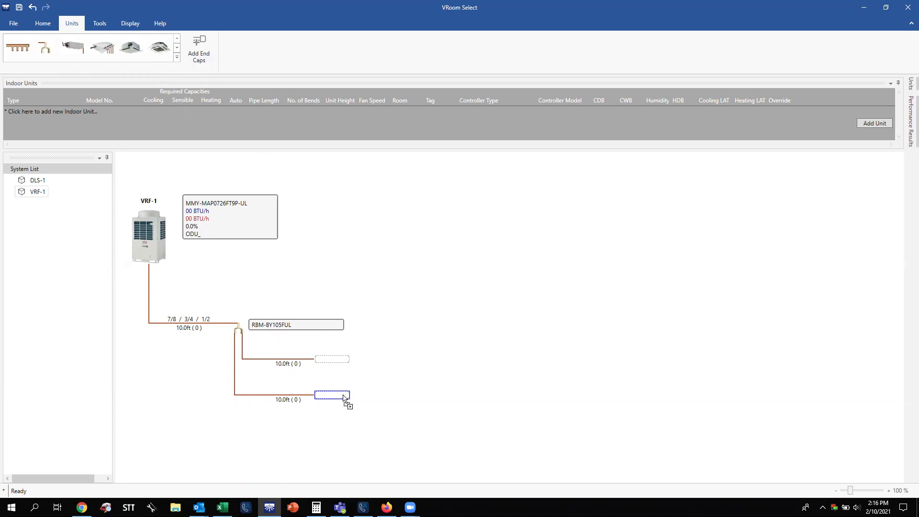
left_click_drag(344, 398, 345, 398)
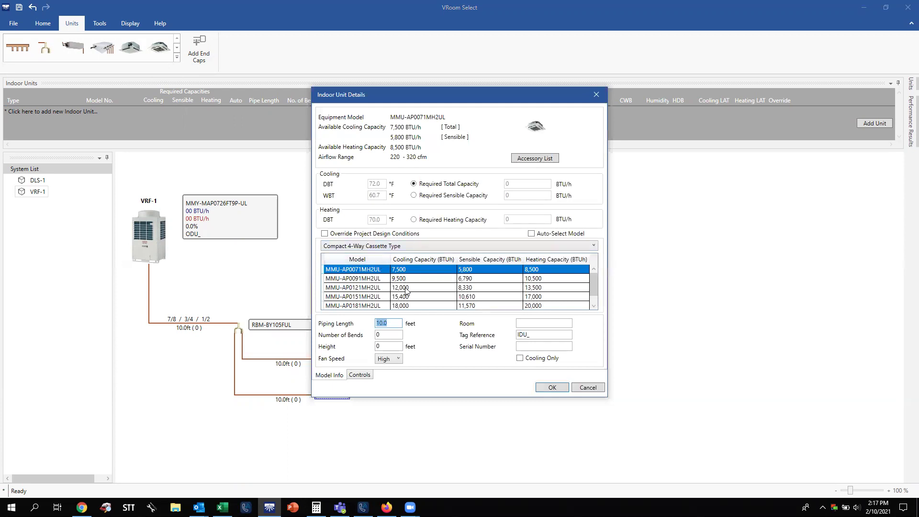
Choose cassette MMU-AP0121MH2UL, enter room 'Test Room 1' and tag 'IDU 1', and add it.
left_click(407, 289)
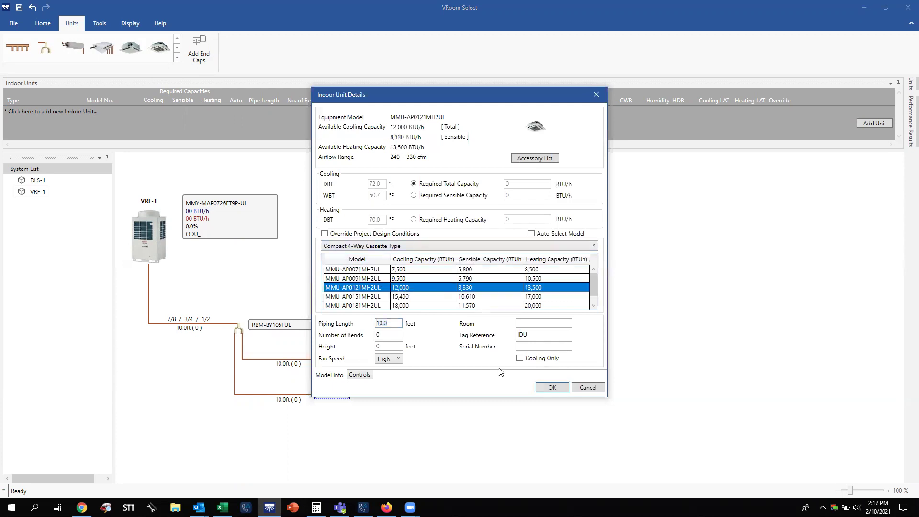
left_click(536, 324)
type("Test Room 1")
left_click(389, 325)
left_click(554, 388)
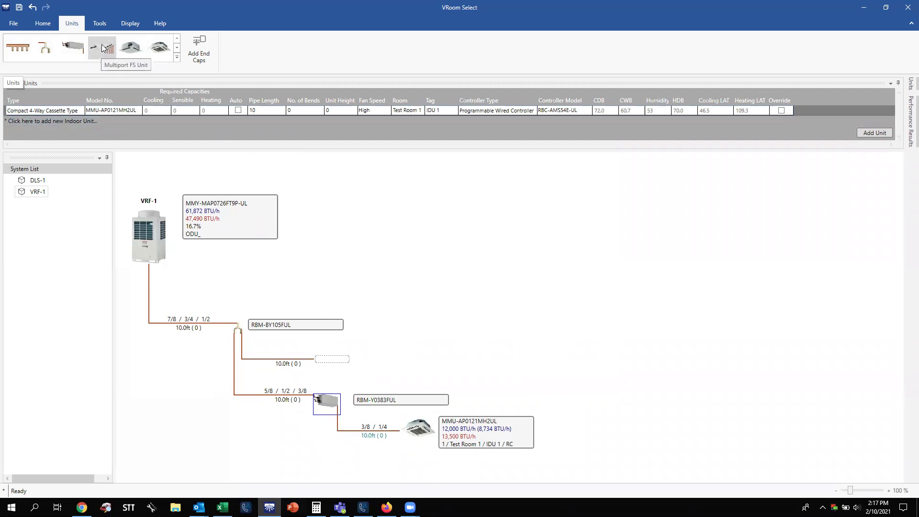
Place a multiport FS unit on the upper branch, keeping model RBM-Y0611F4PUL.
left_click_drag(102, 47, 326, 363)
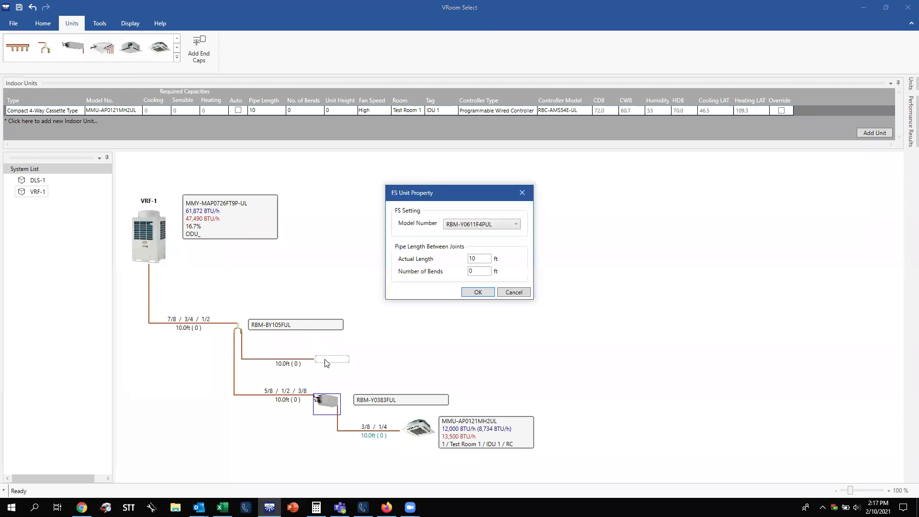
left_click(491, 228)
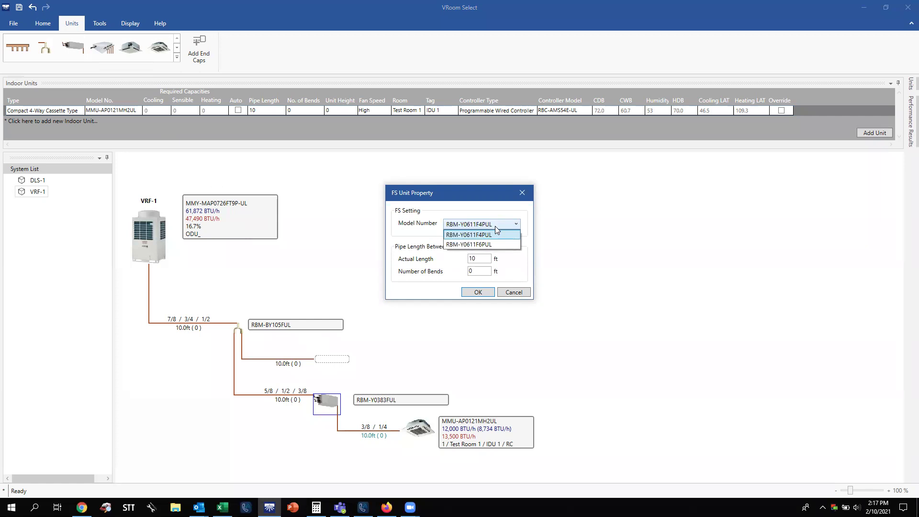
left_click(495, 227)
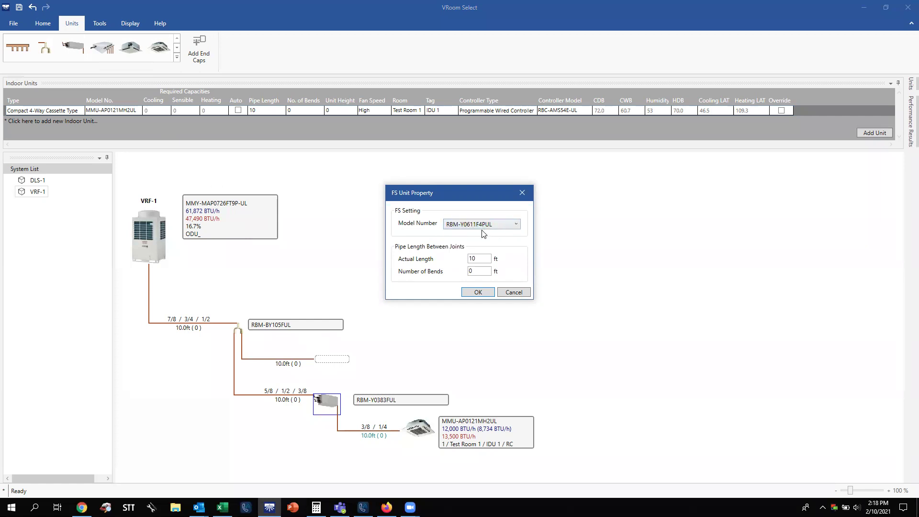
left_click(513, 228)
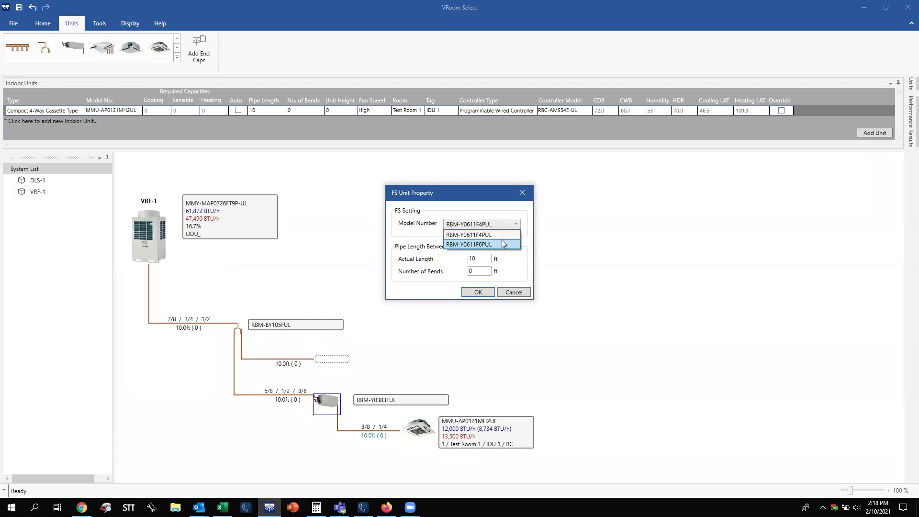
left_click(503, 235)
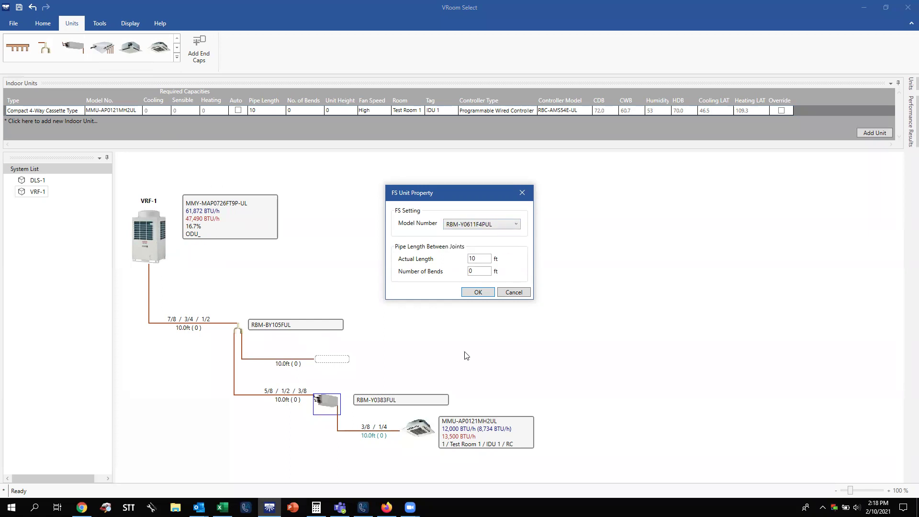
left_click(476, 296)
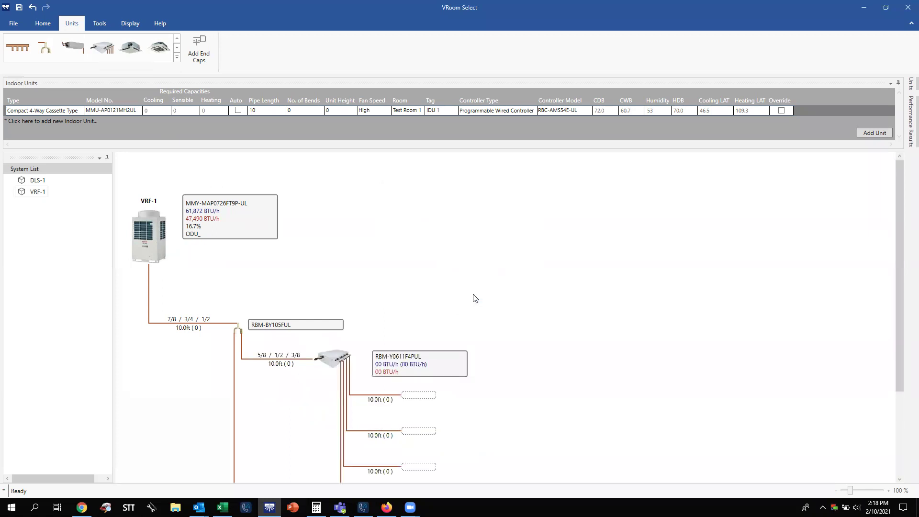
left_click_drag(902, 220, 905, 319)
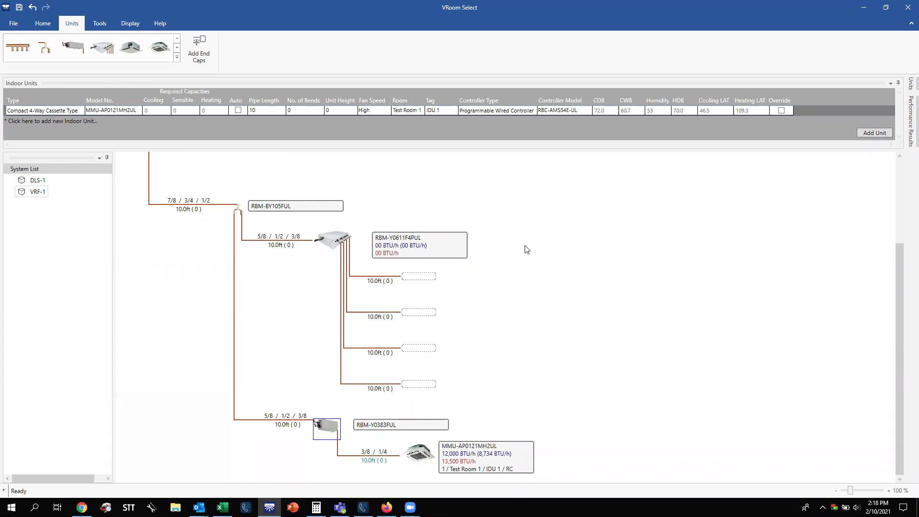
Add an MMD-AP0124BH2UL-1 duct unit and a high-wall unit to two RBM-Y0611F4PUL outlets.
left_click(177, 48)
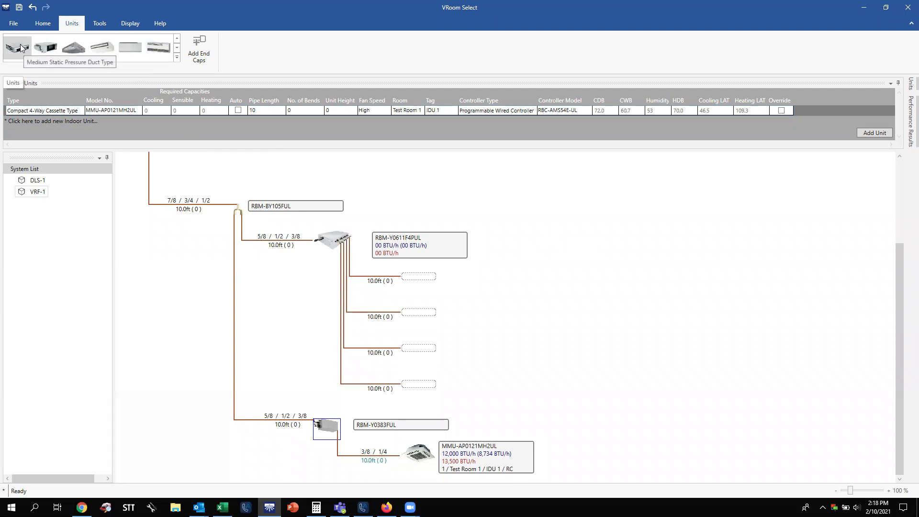
left_click_drag(21, 48, 435, 281)
left_click(413, 289)
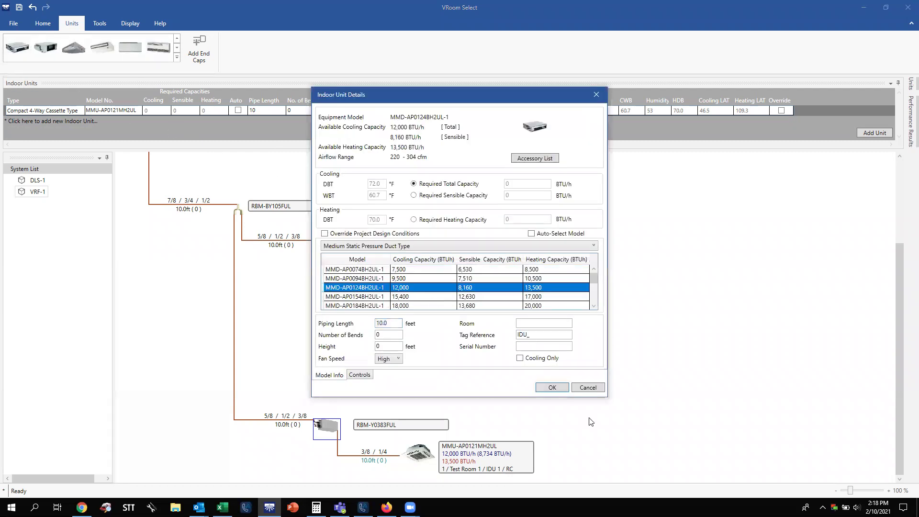
left_click(555, 387)
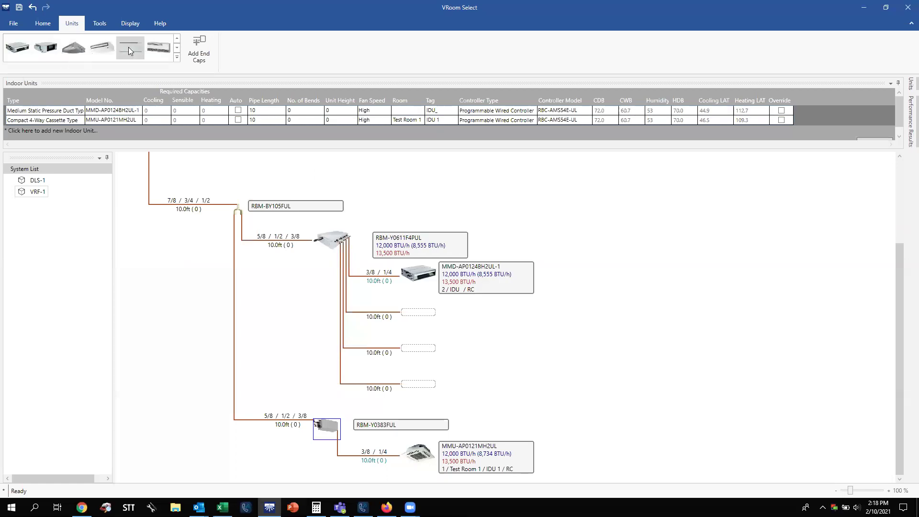
left_click_drag(129, 47, 418, 317)
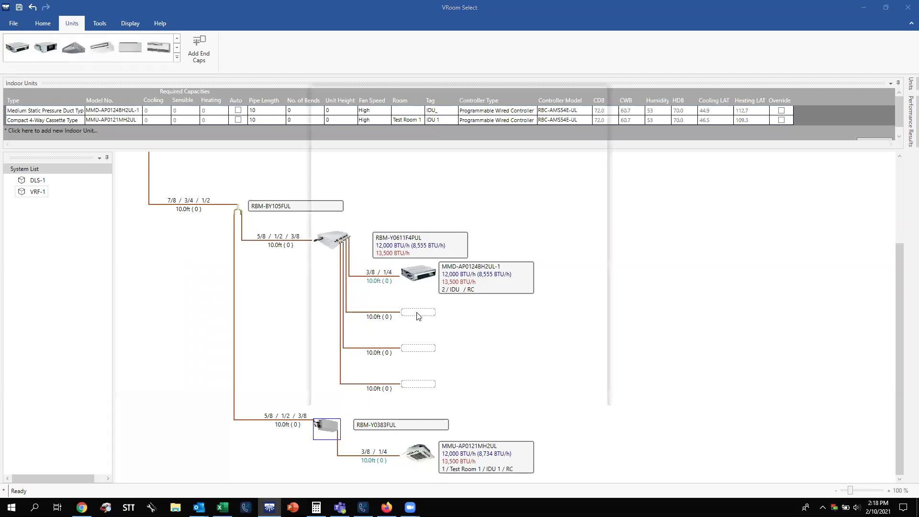
left_click(401, 290)
left_click(552, 389)
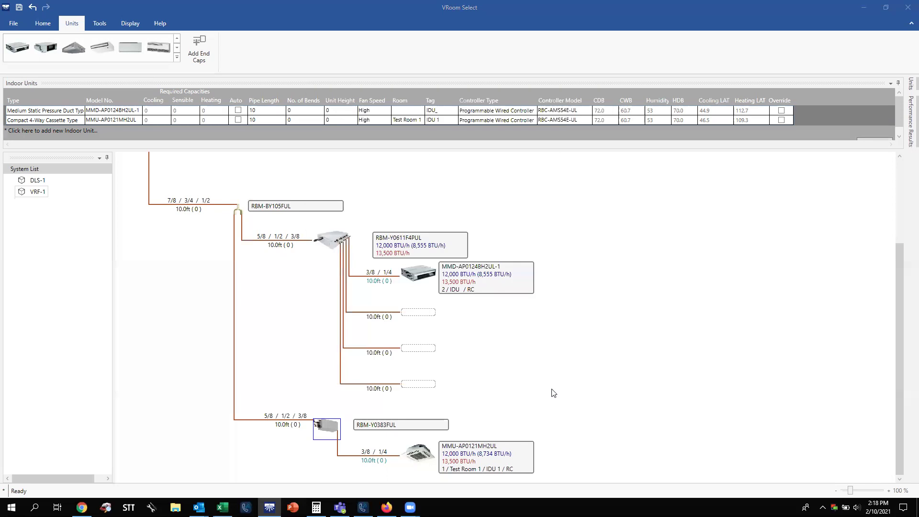
Add a 24,000 BTU/h MMC-AP0241H2UL ceiling unit and an MMK-AP0123H2UL high-wall unit to the remaining outlets.
left_click_drag(103, 50, 415, 348)
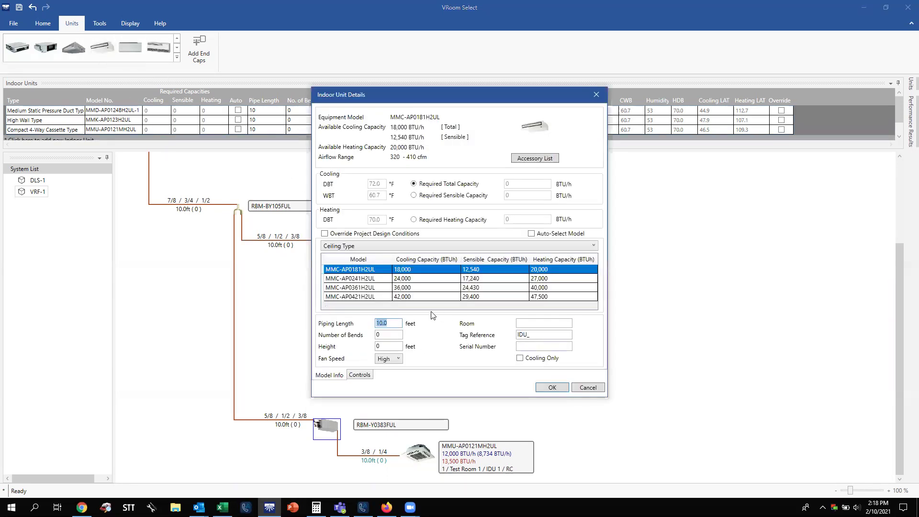
left_click(410, 282)
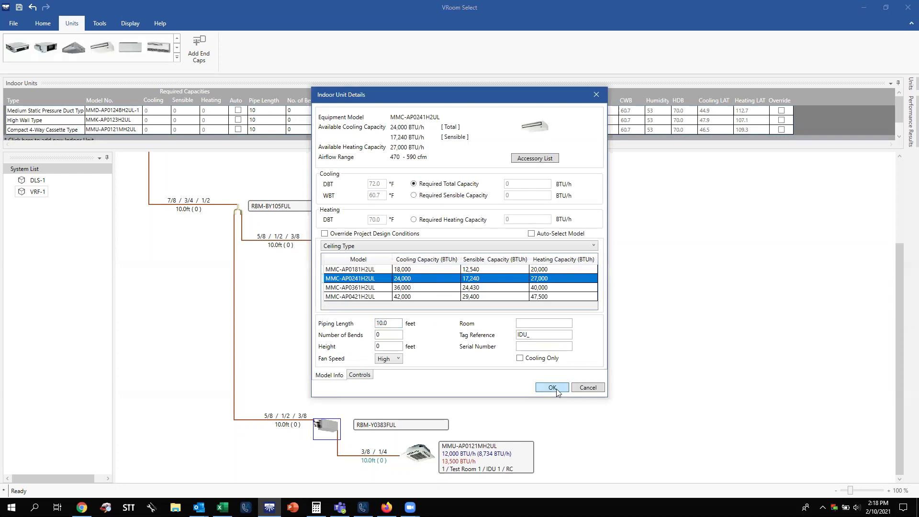
left_click(556, 388)
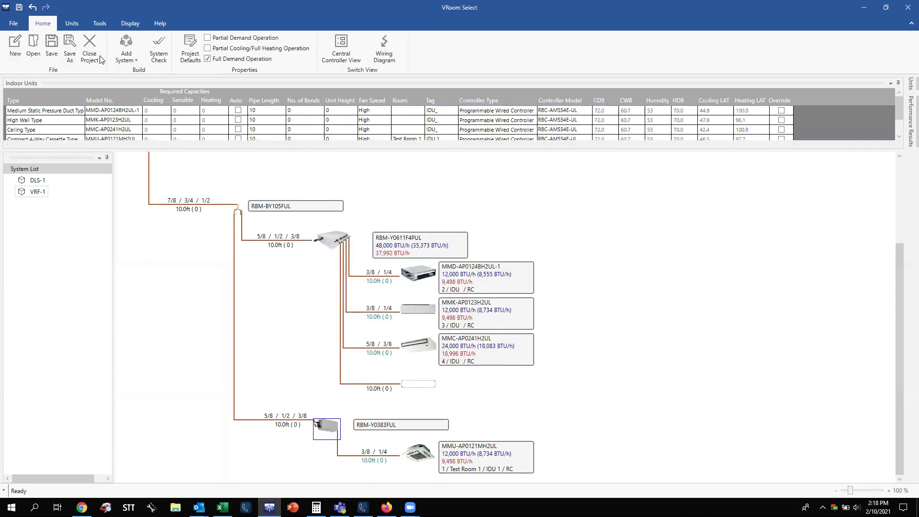
left_click(72, 21)
left_click_drag(131, 48, 426, 386)
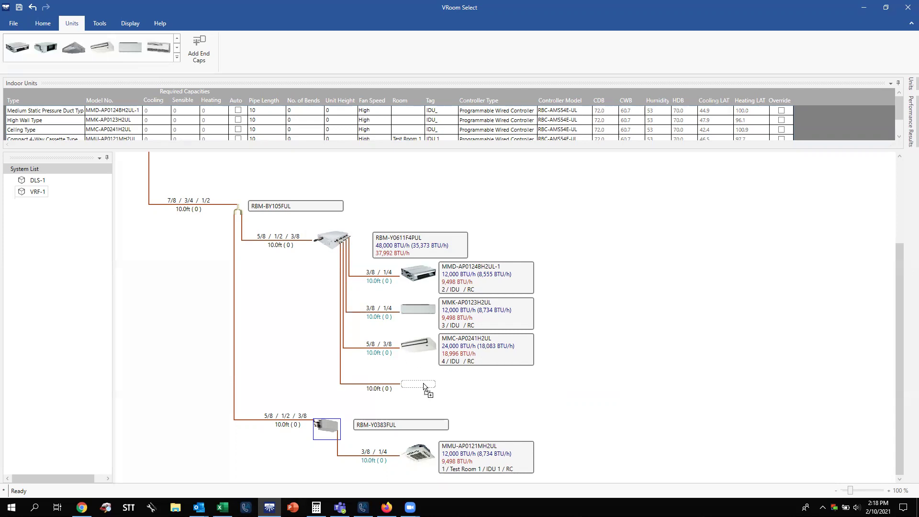
left_click(405, 287)
left_click(557, 386)
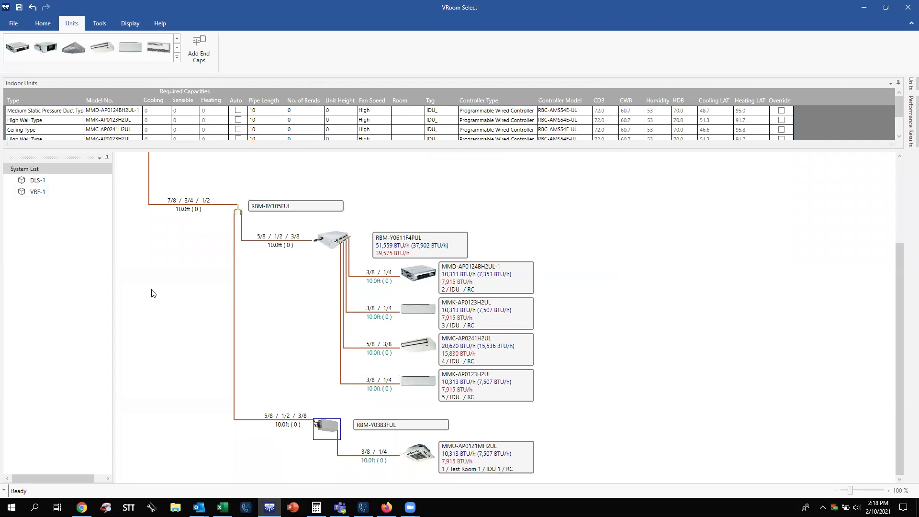
scroll(153, 292, "up", 5)
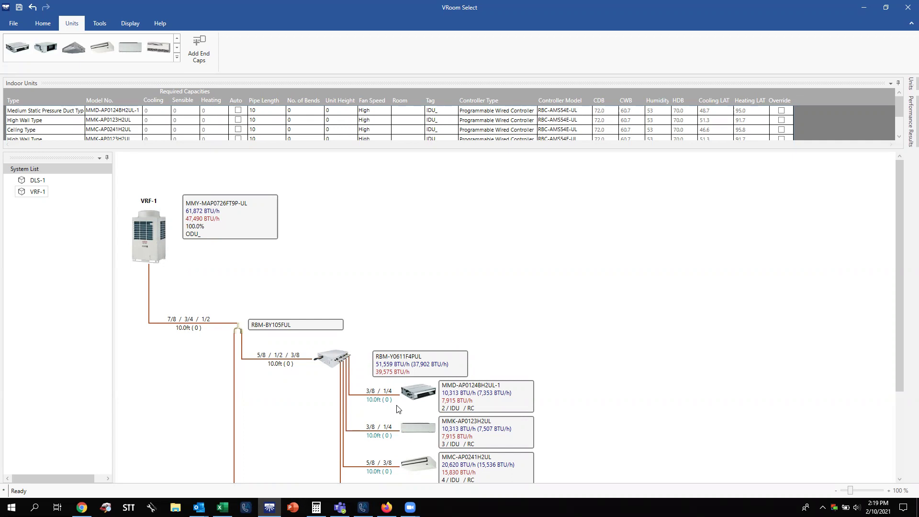
scroll(489, 297, "down", 3)
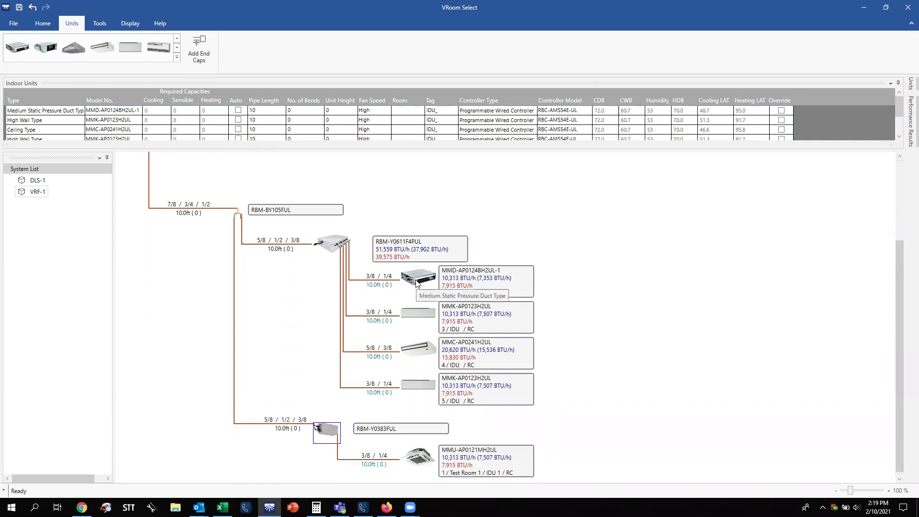
Assign the duct unit as IDU 2 and the first high-wall unit as IDU 3, both in Test Room.
double_click(416, 283)
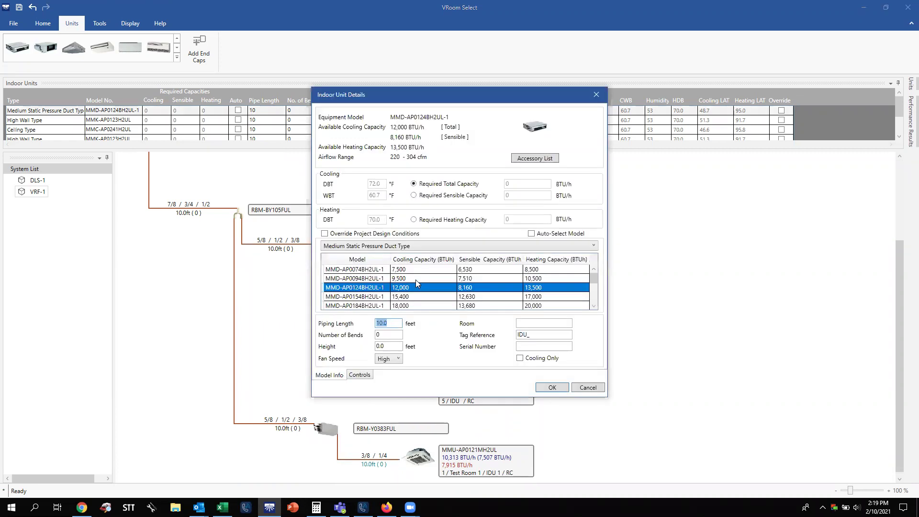
left_click(532, 335)
key("BackSpace")
left_click(544, 324)
type("Test Room")
key("Return")
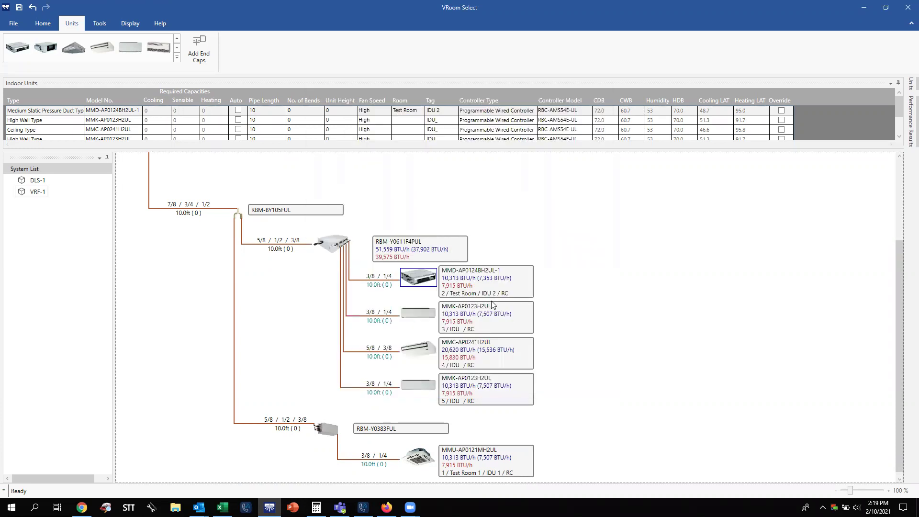
double_click(435, 321)
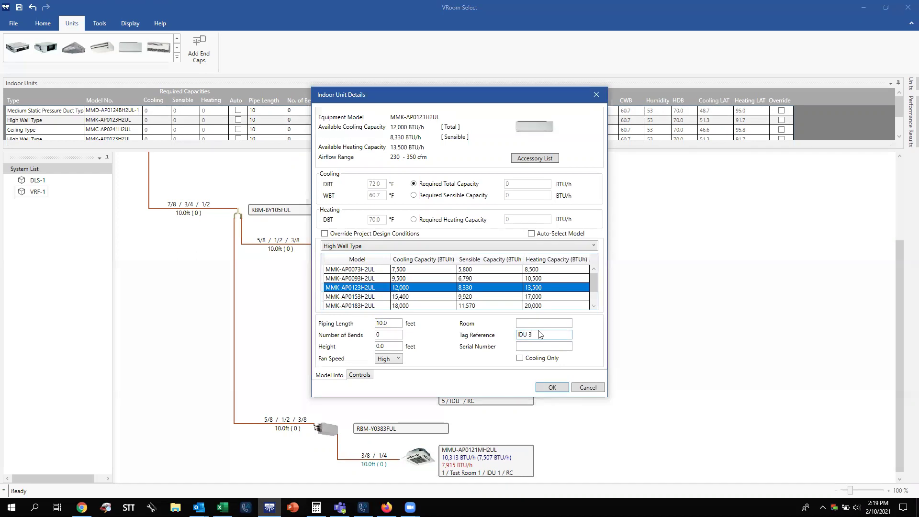
left_click(559, 323)
type("Test Roo")
key("BackSpace")
key("BackSpace")
key("BackSpace")
key("BackSpace")
type("t Room")
key("Return")
Assign the ceiling unit as IDU 4 and the last high-wall unit as IDU 5, both in Test Room.
double_click(426, 353)
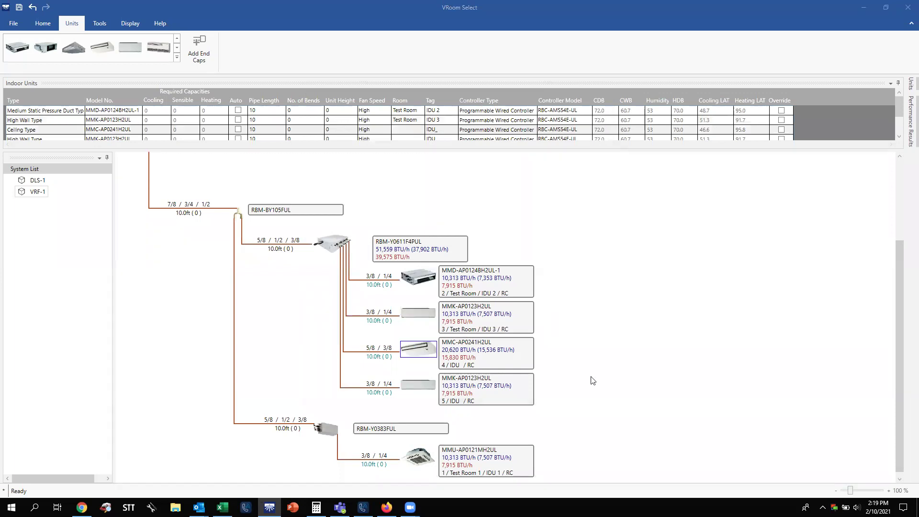
left_click(556, 335)
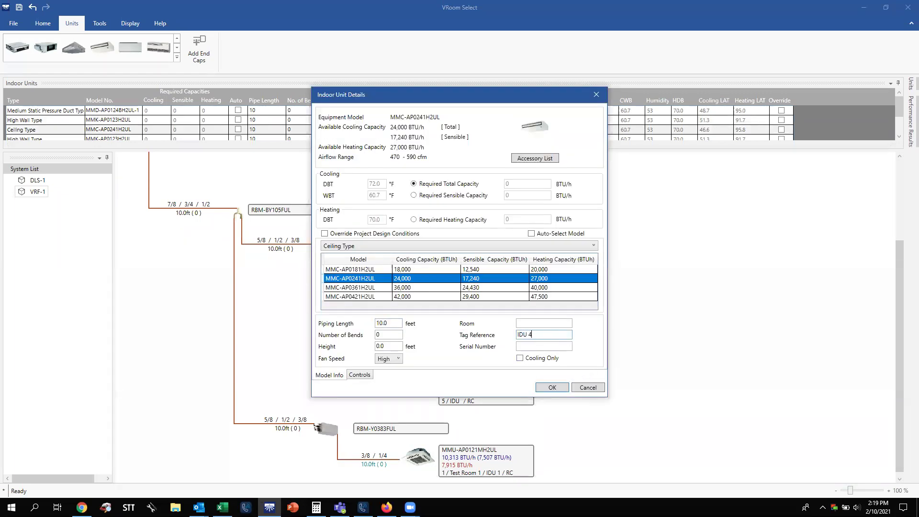
left_click(560, 323)
type("Test Room")
key("Return")
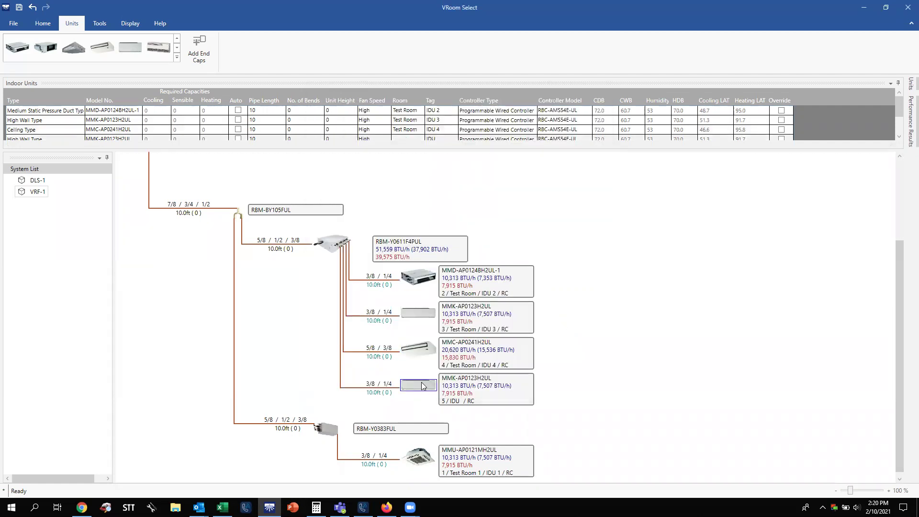
double_click(423, 385)
left_click(543, 334)
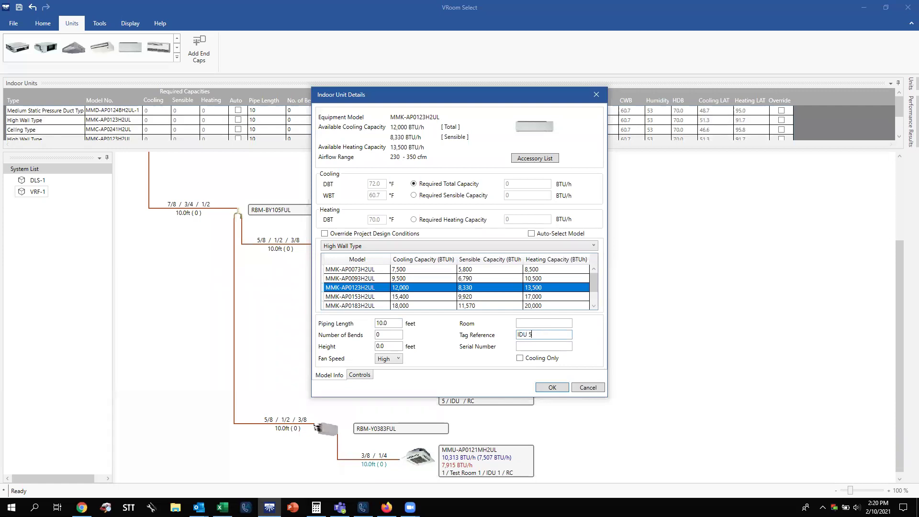
left_click(547, 324)
type("Test Room")
key("Return")
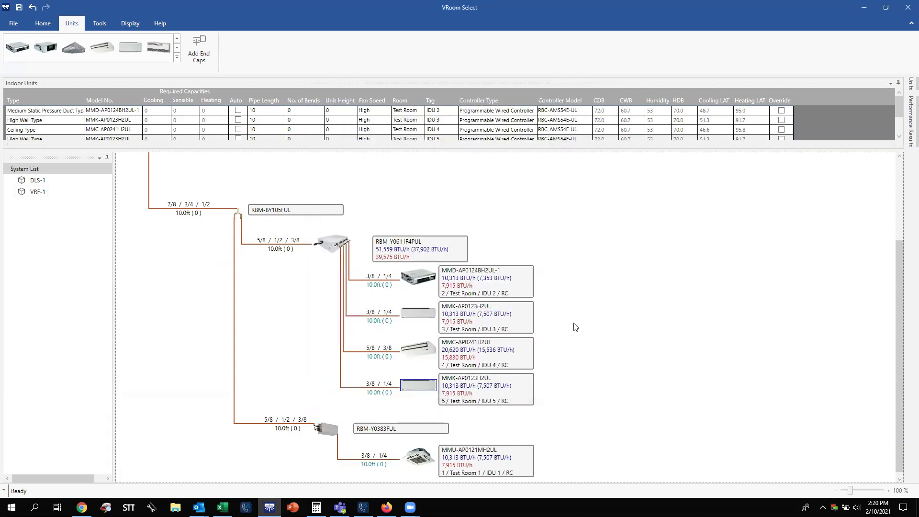
left_click_drag(903, 295, 905, 316)
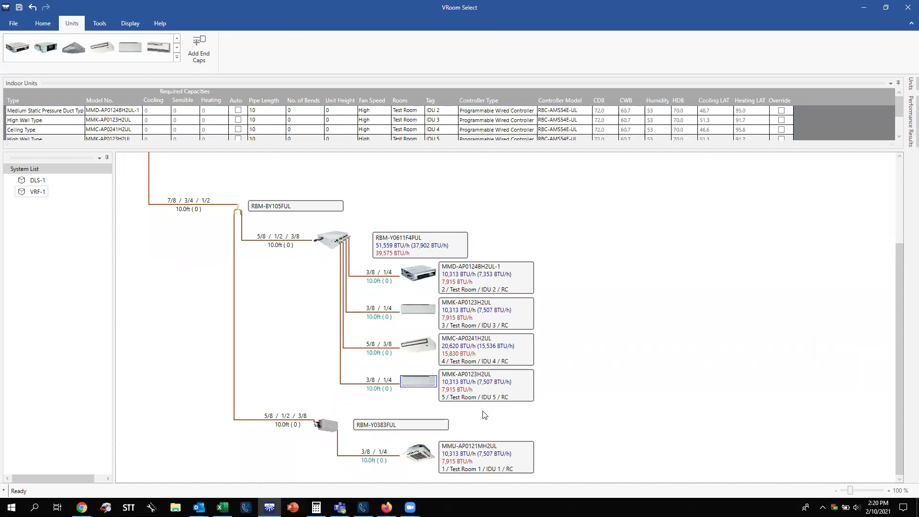
Set pipe lengths to 25 ft for the RBM-Y0611F4PUL feed, 25 ft for IDU 3 and 36 ft for IDU 2.
double_click(279, 246)
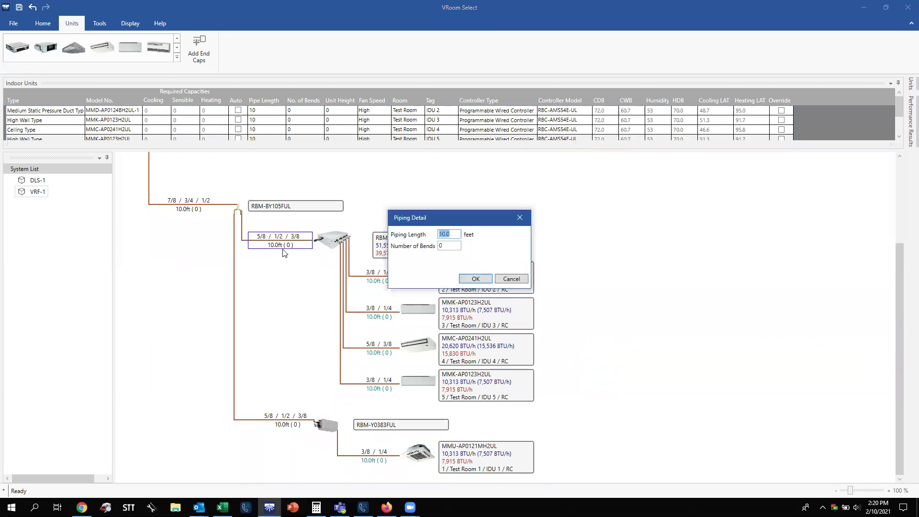
type("25")
key("Return")
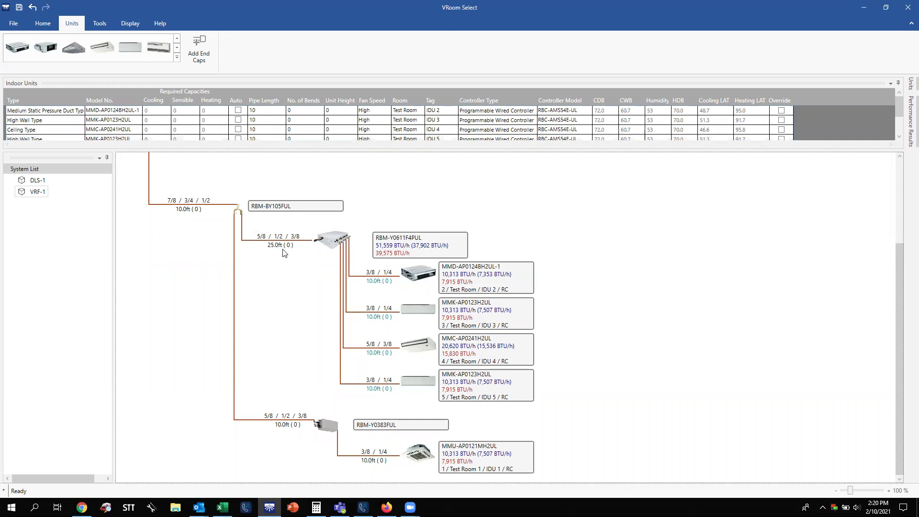
double_click(377, 314)
type("25")
key("Return")
left_click(377, 283)
type("36")
key("Return")
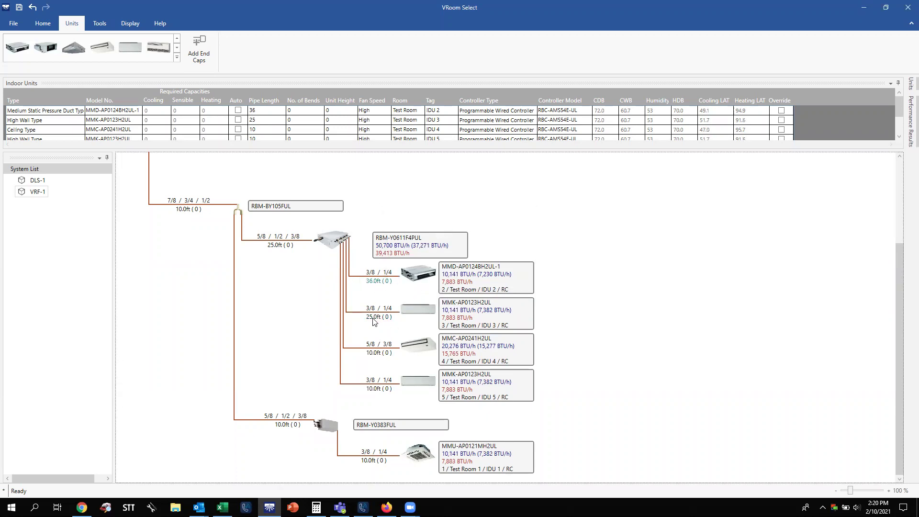
scroll(288, 289, "up", 2)
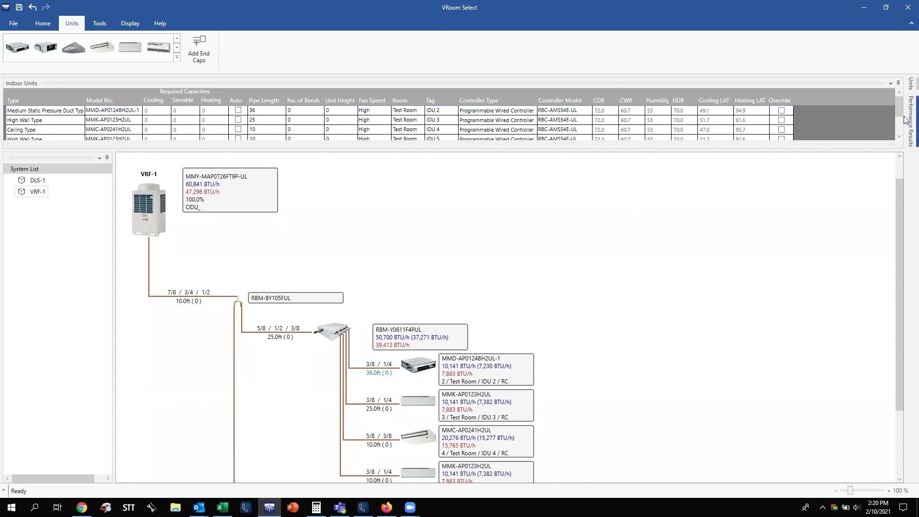
mouse_move(907, 117)
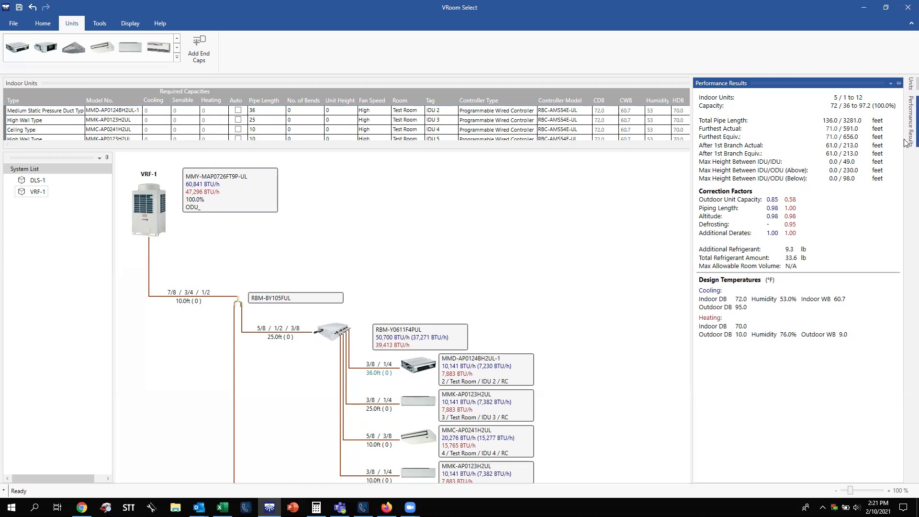
Set the main pipe from VRF-1 to the first branch to 25 ft.
left_click_drag(905, 196, 906, 248)
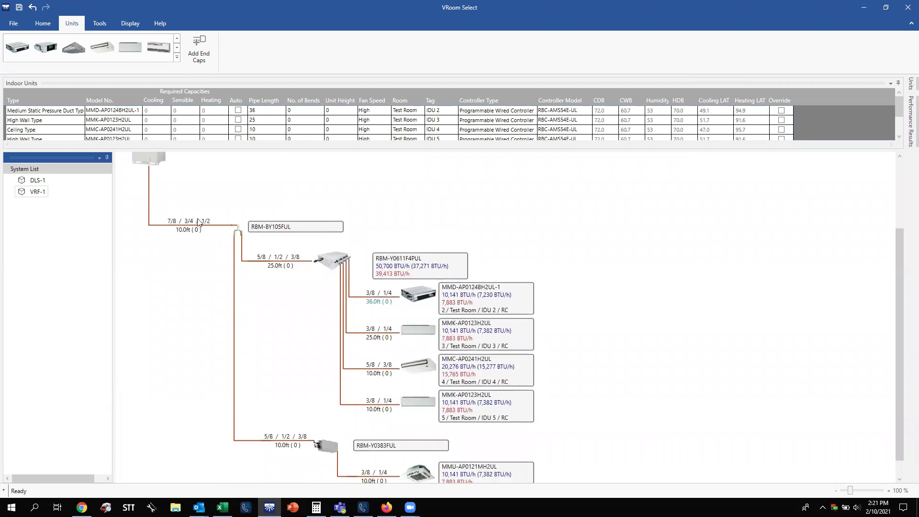
scroll(902, 300, "up", 2)
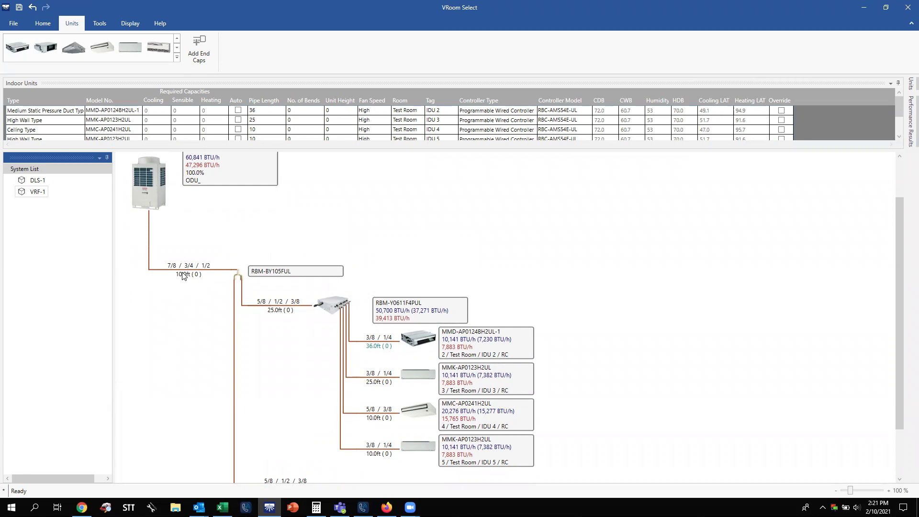
double_click(183, 276)
type("25")
key("Return")
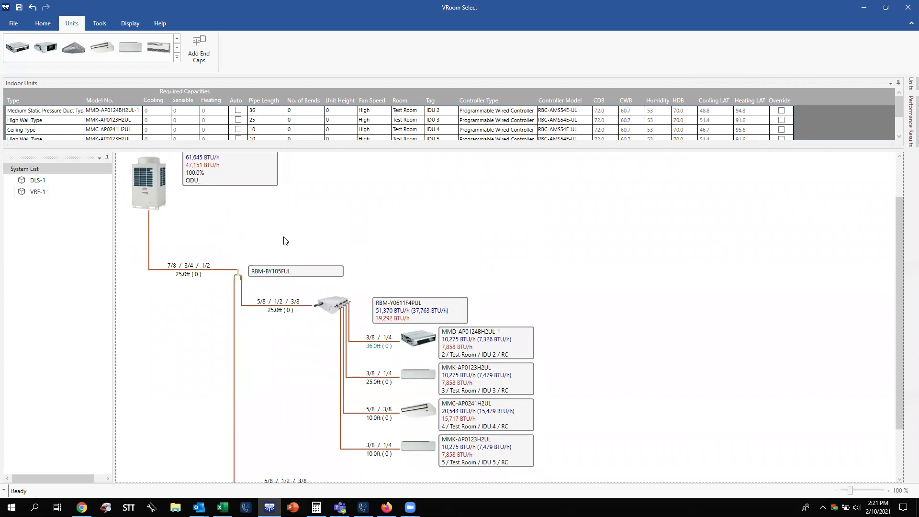
Run a System Check and acknowledge that all checks passed.
scroll(193, 214, "up", 2)
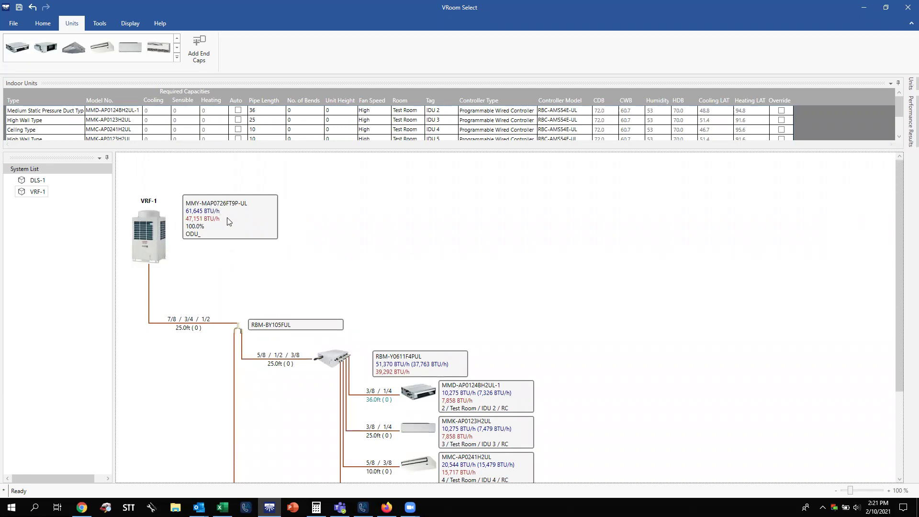
left_click(43, 24)
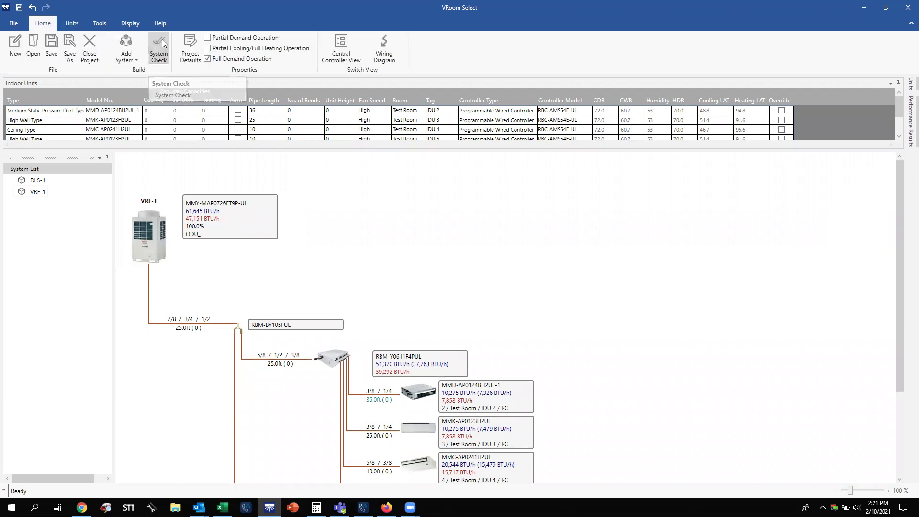
left_click(162, 43)
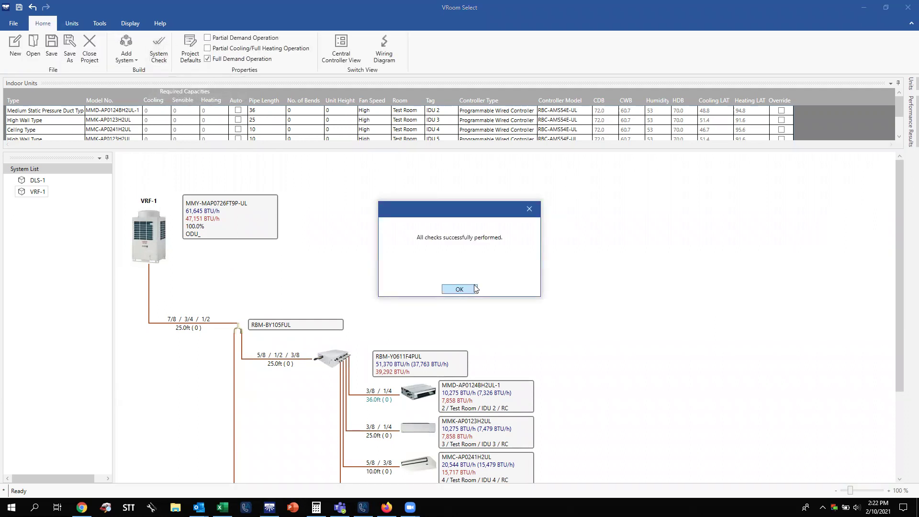
left_click(460, 289)
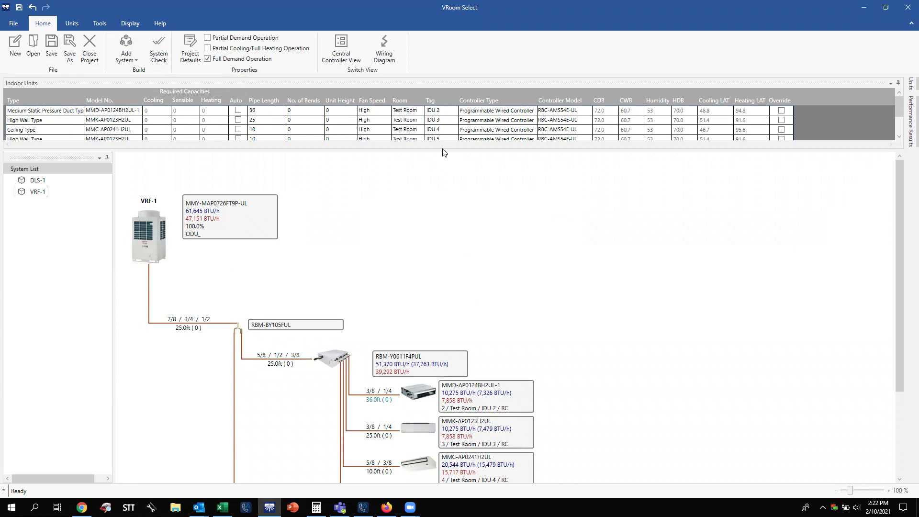
Scroll through the VRF-1 wiring diagram, then show Centralized Controller - 1 in Central Controller View.
left_click(396, 50)
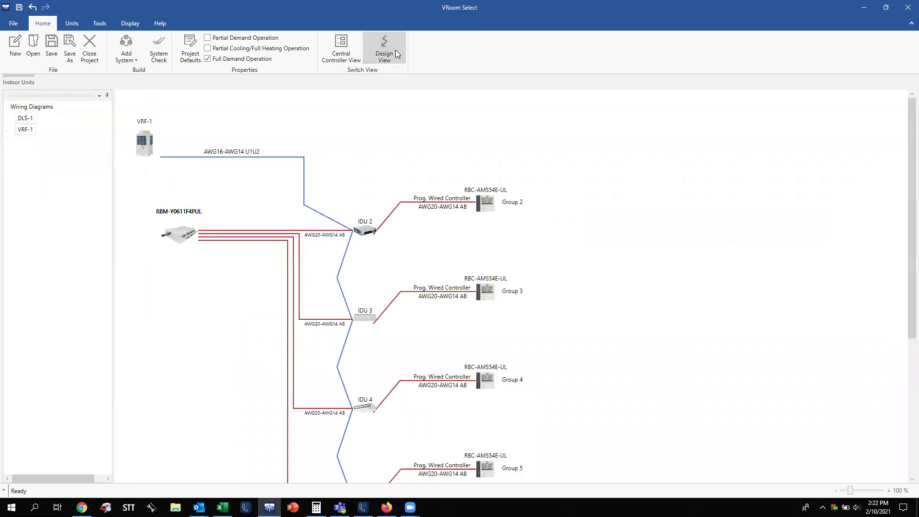
scroll(905, 170, "down", 1)
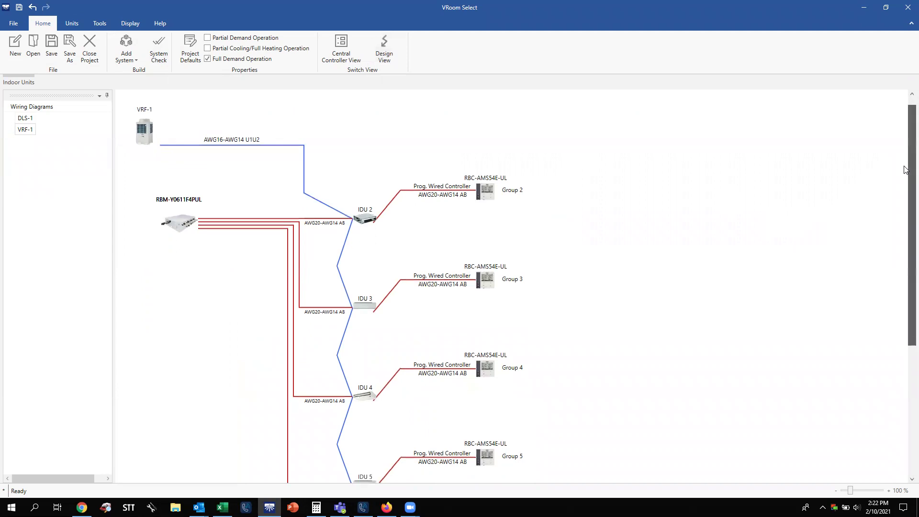
scroll(905, 170, "down", 1)
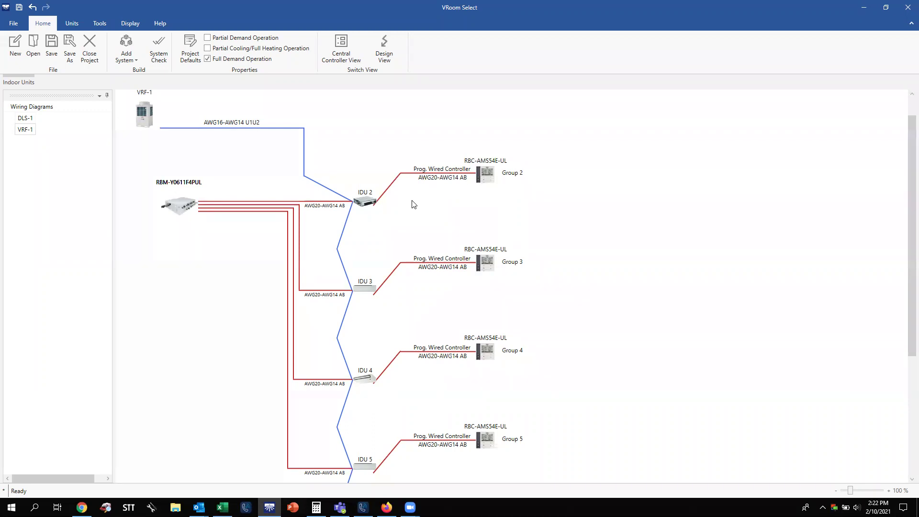
scroll(414, 205, "down", 3)
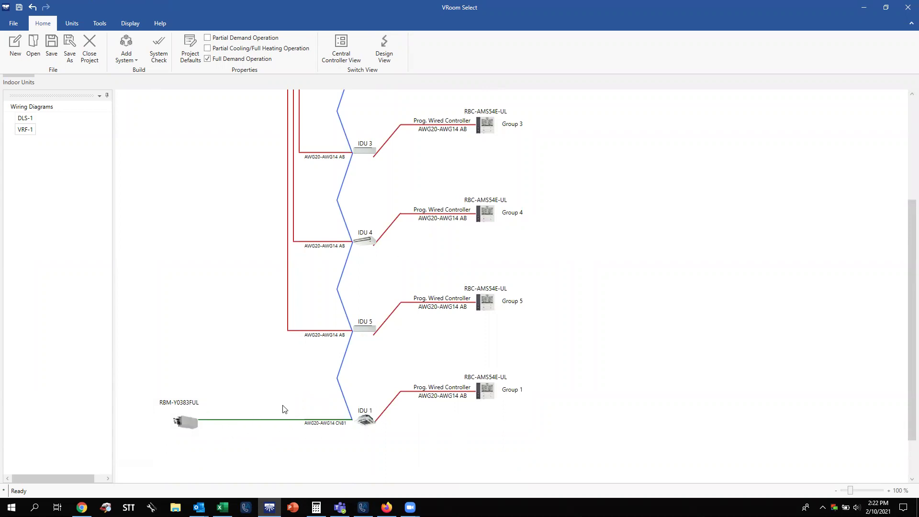
scroll(281, 412, "up", 4)
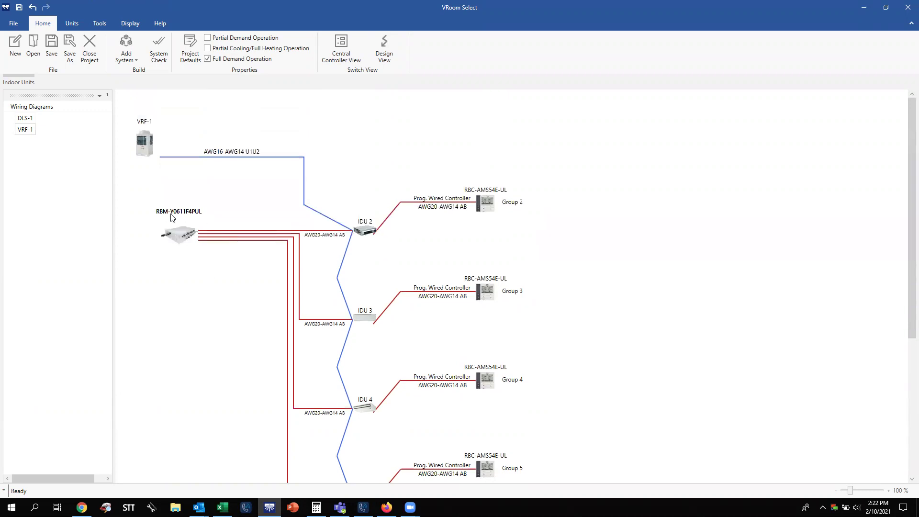
scroll(206, 249, "down", 5)
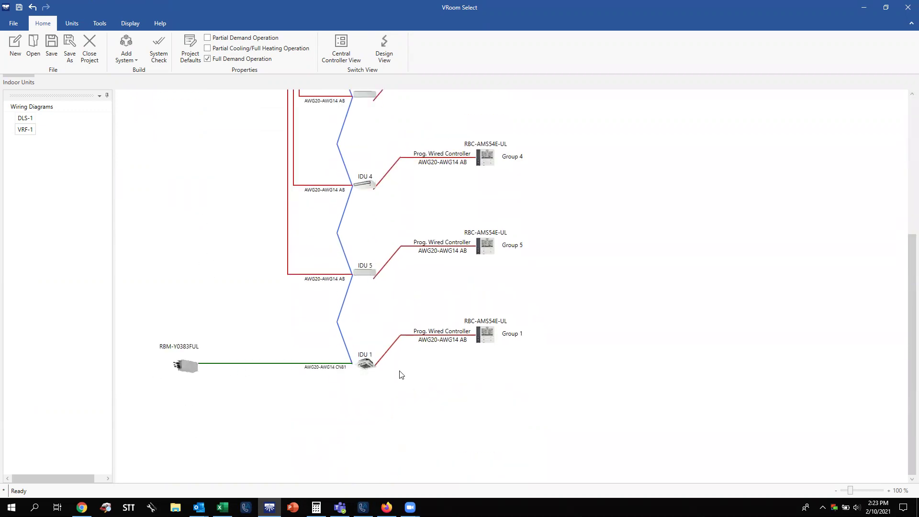
scroll(376, 369, "up", 4)
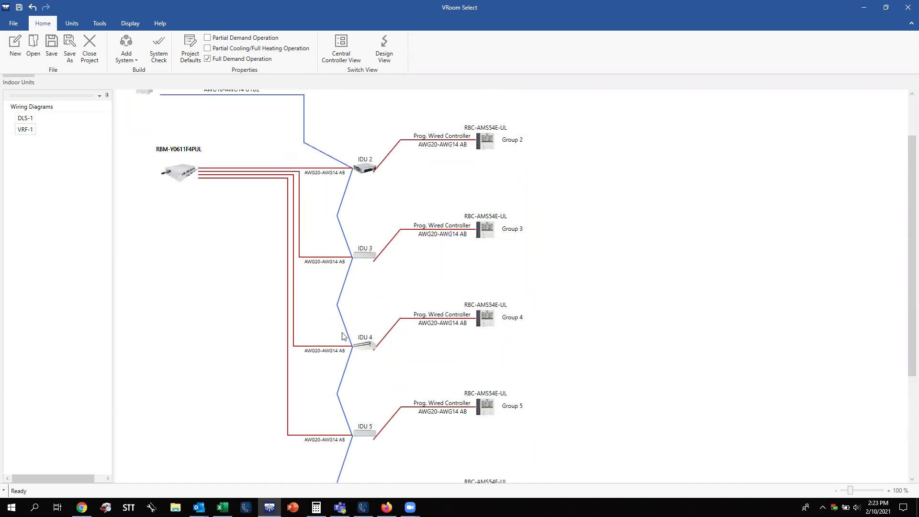
scroll(355, 383, "up", 2)
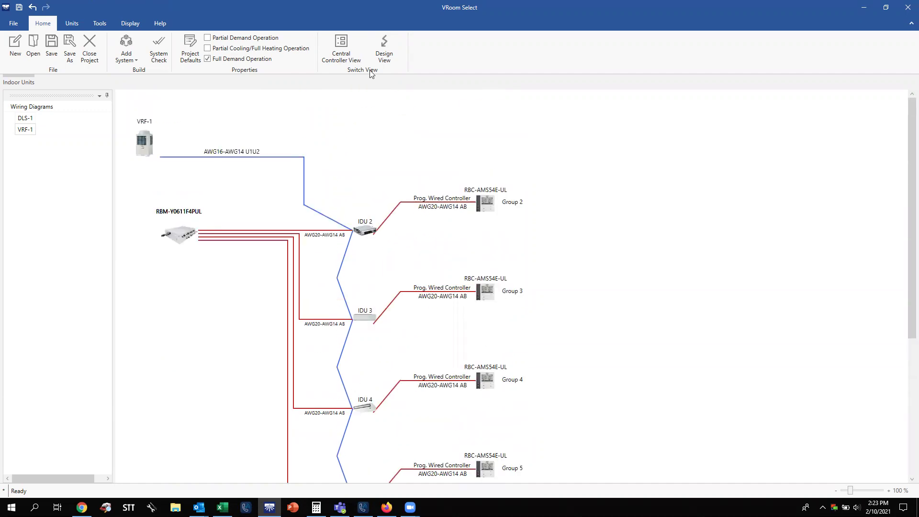
left_click(353, 61)
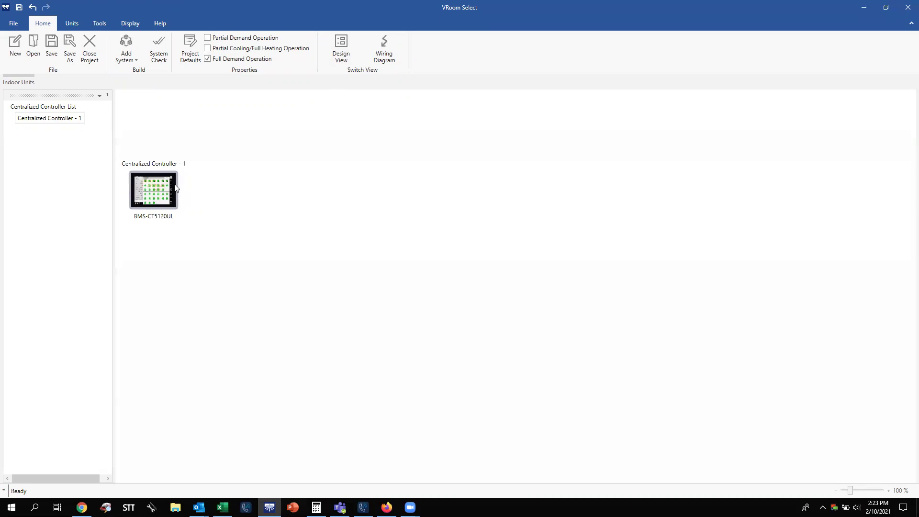
Keep Centralized Controller - 1 as a Touch Screen Controller, adding the BMS-IFLSV4UL RS485 line.
double_click(171, 187)
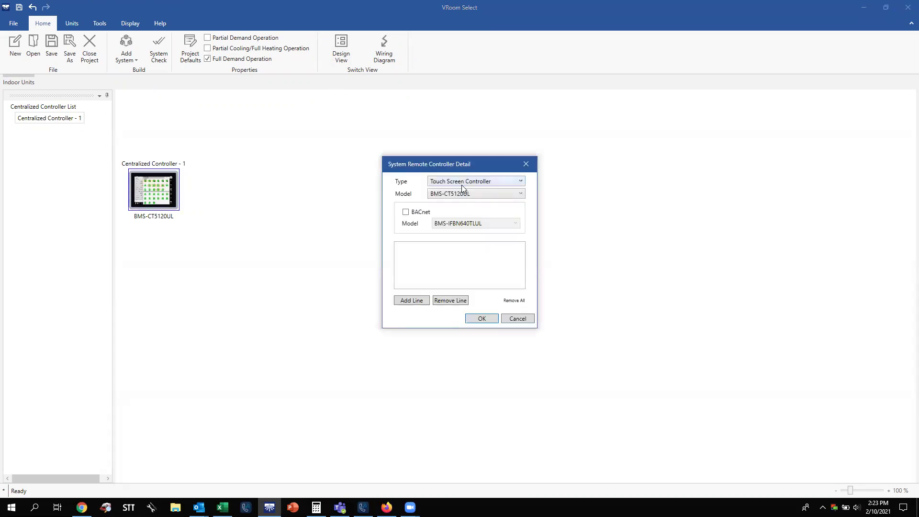
left_click(460, 182)
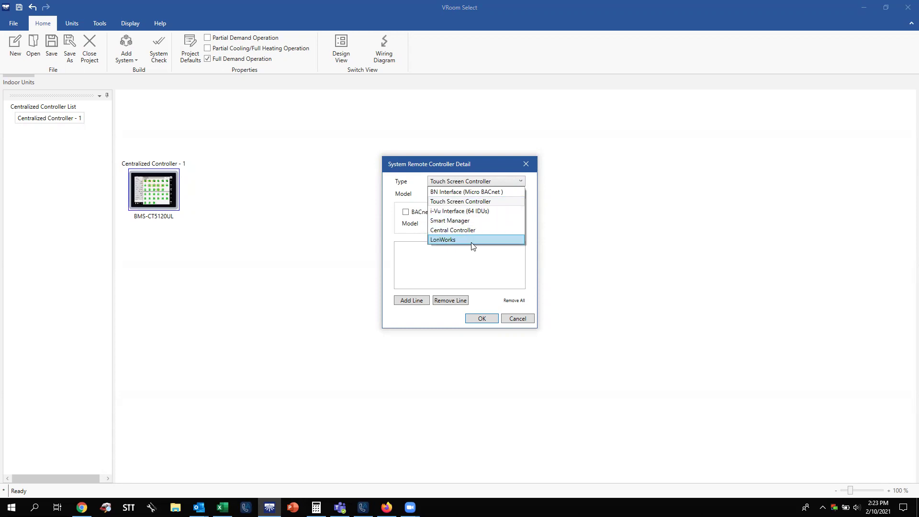
left_click(482, 201)
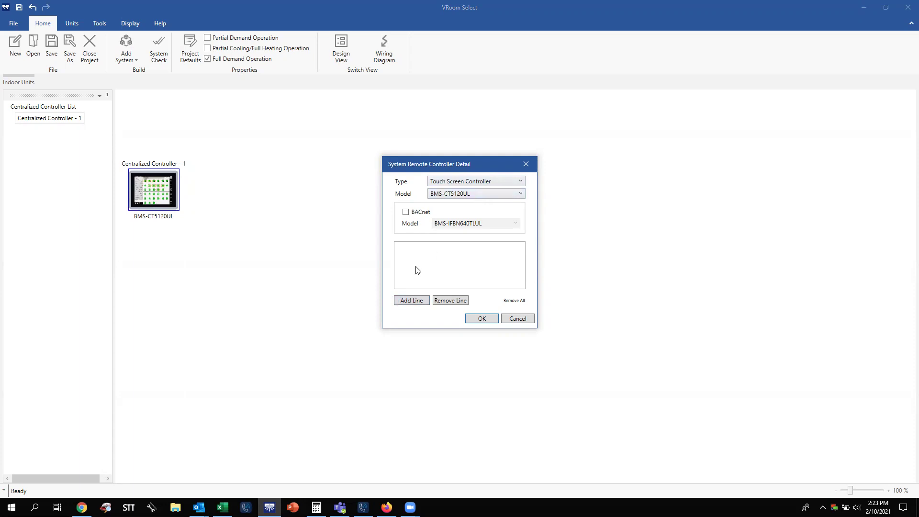
left_click(481, 319)
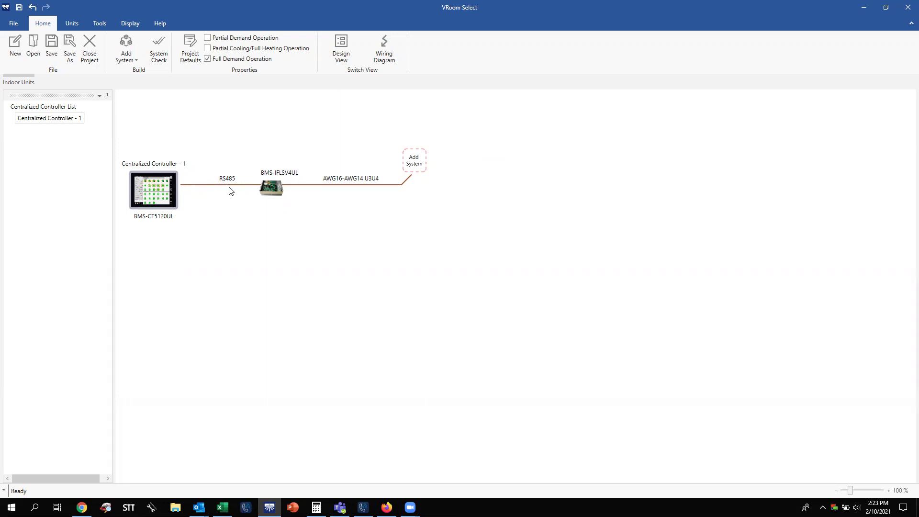
Move VRF-1 from Available Systems onto the AWG16-AWG14 U3U4 controller line.
left_click(414, 164)
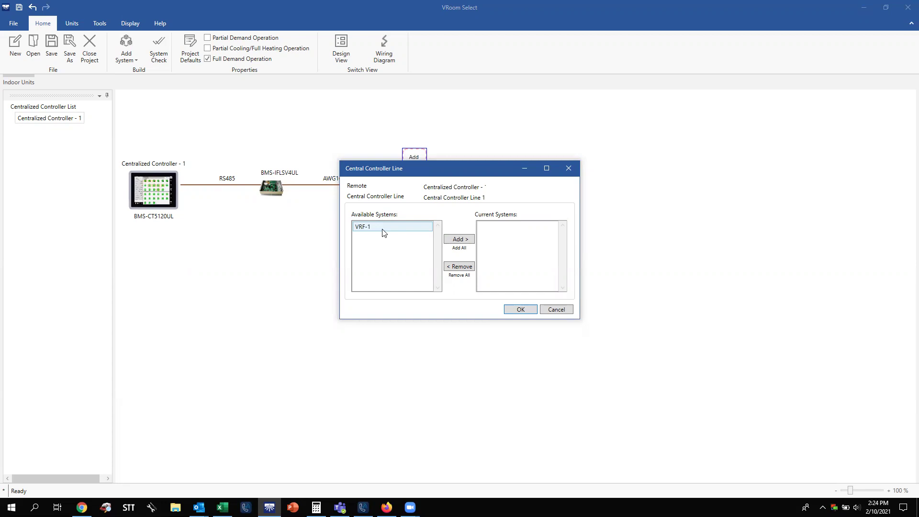
left_click(384, 232)
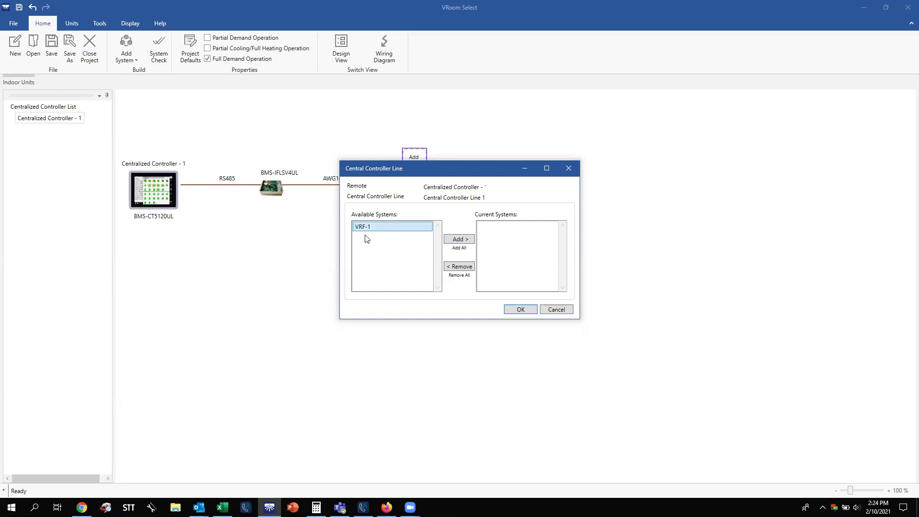
left_click(460, 251)
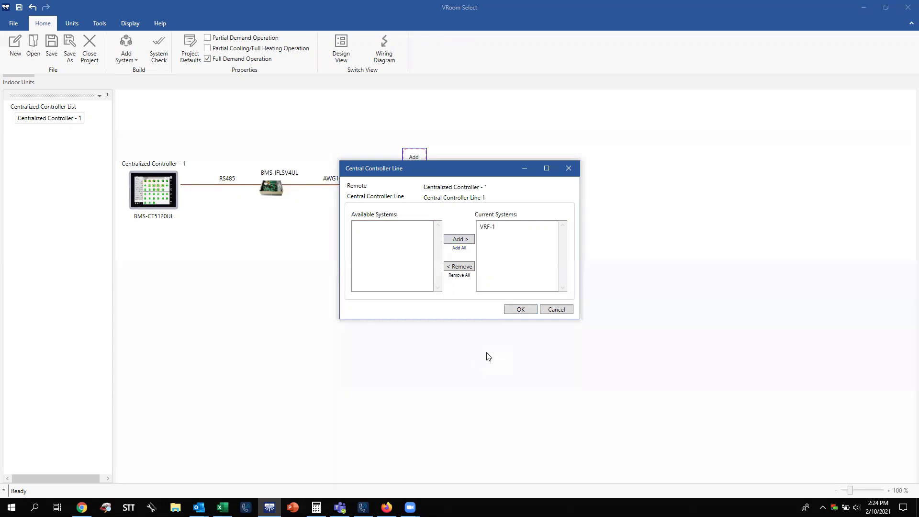
left_click(520, 310)
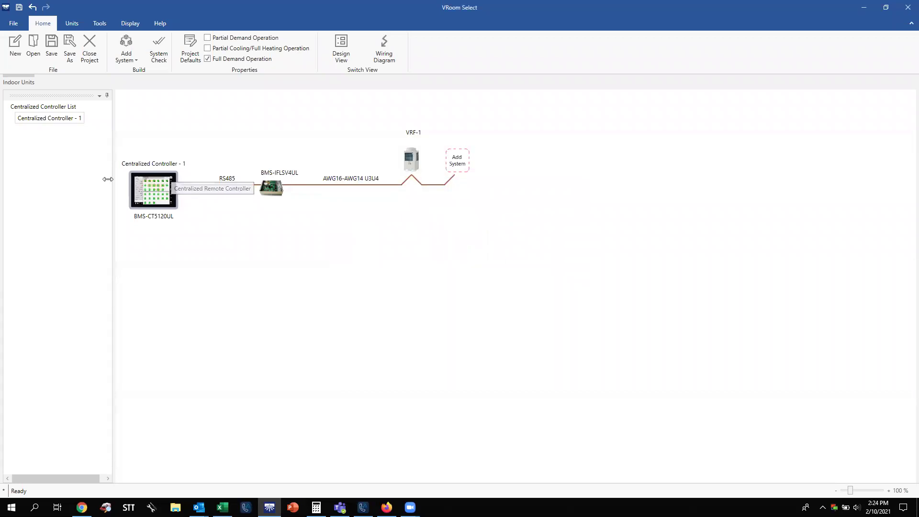
Delete Centralized Controller - 1 and confirm the project passes the System Check.
right_click(49, 120)
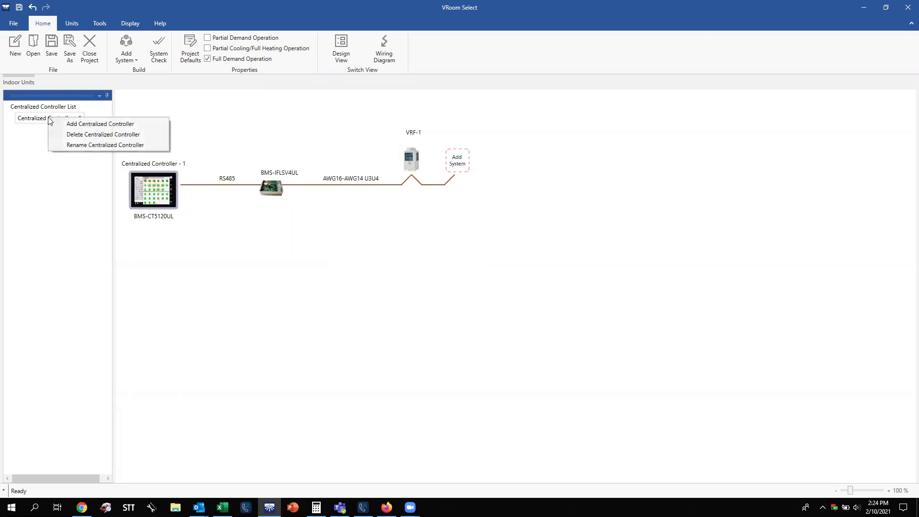
left_click(68, 134)
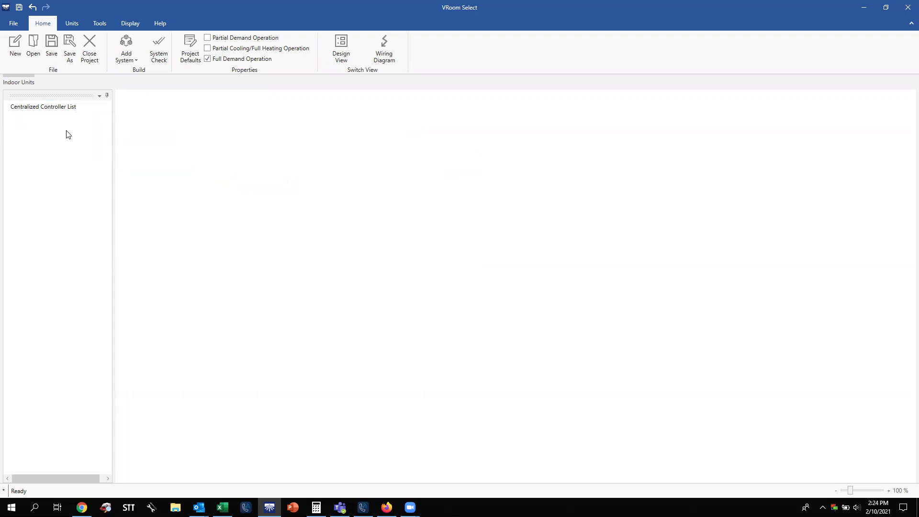
left_click(158, 46)
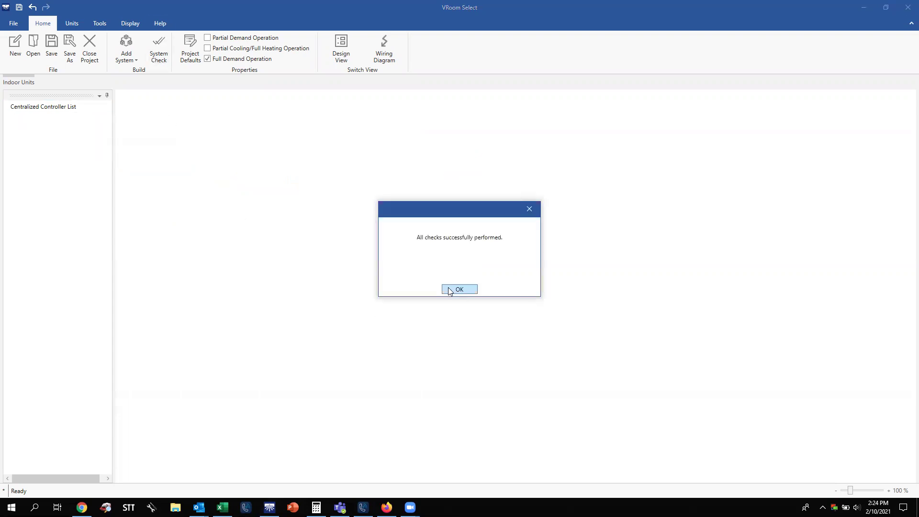
left_click(459, 290)
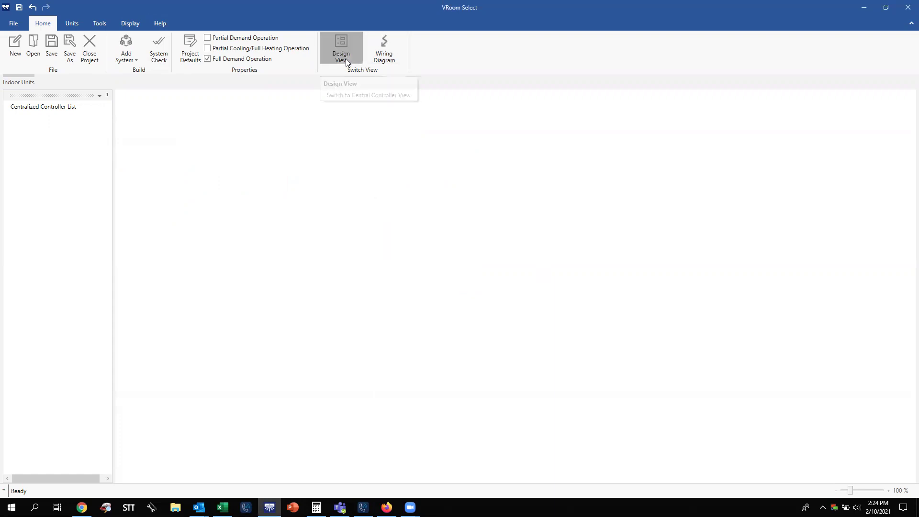
Return to the VRF-1 piping design view.
left_click(345, 59)
scroll(337, 301, "down", 3)
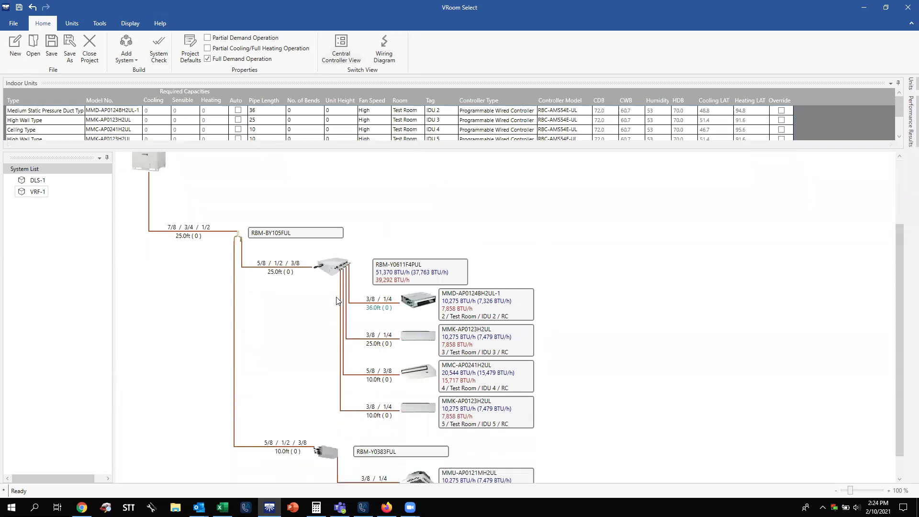
scroll(336, 300, "up", 3)
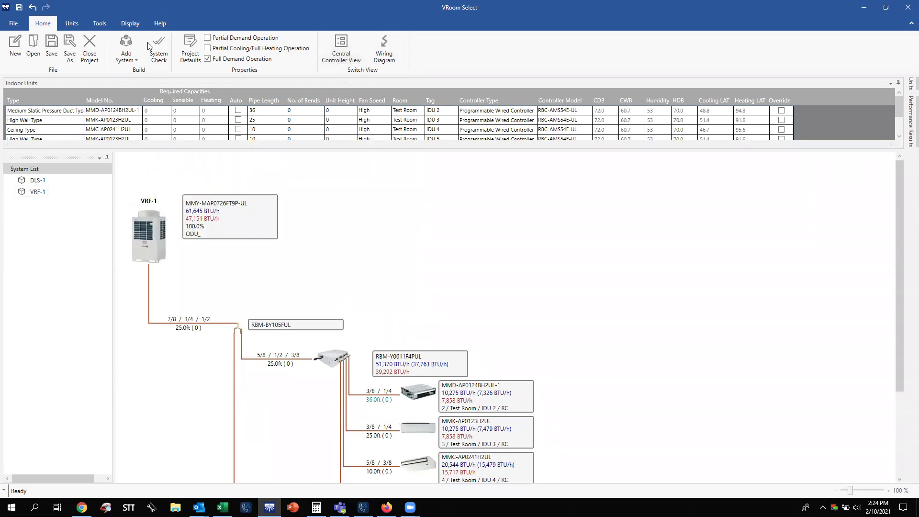
left_click(97, 26)
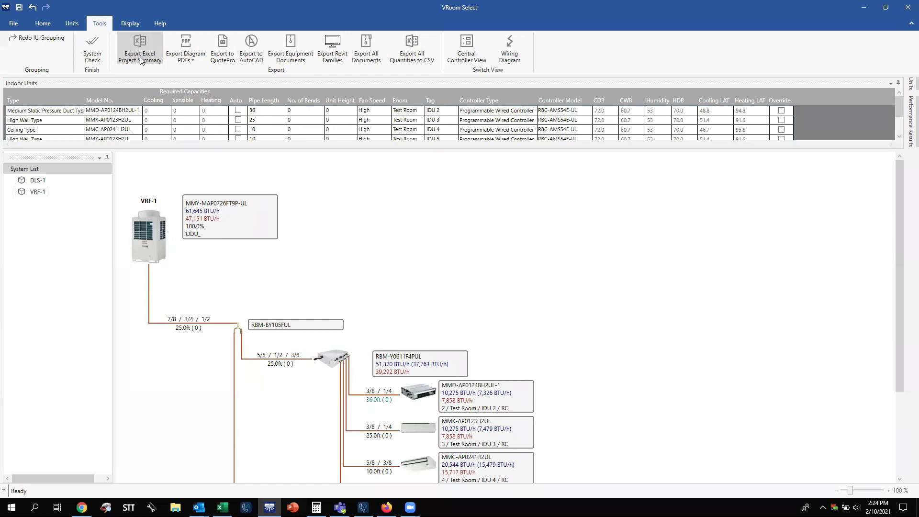
Clear the outdoor schedule columns, including Cooling efficiency, Heating COP, Sound pressure and field charge.
left_click(140, 57)
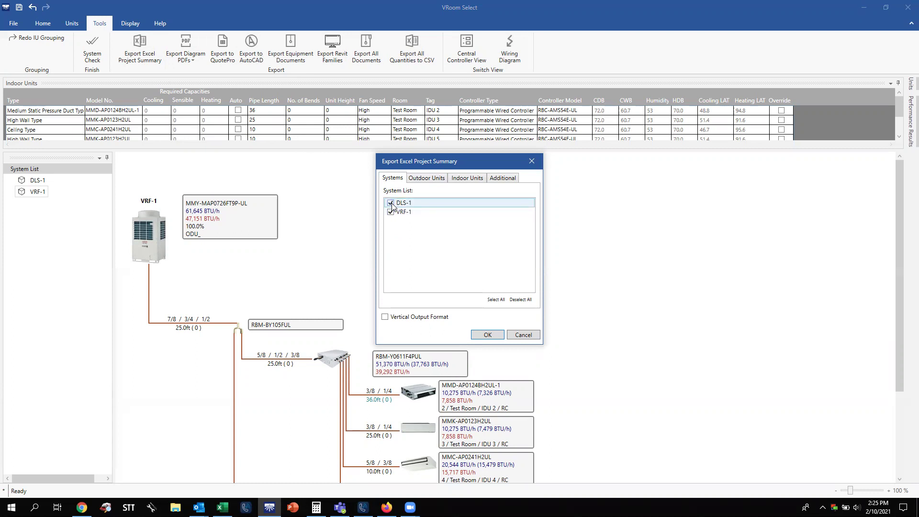
left_click(435, 182)
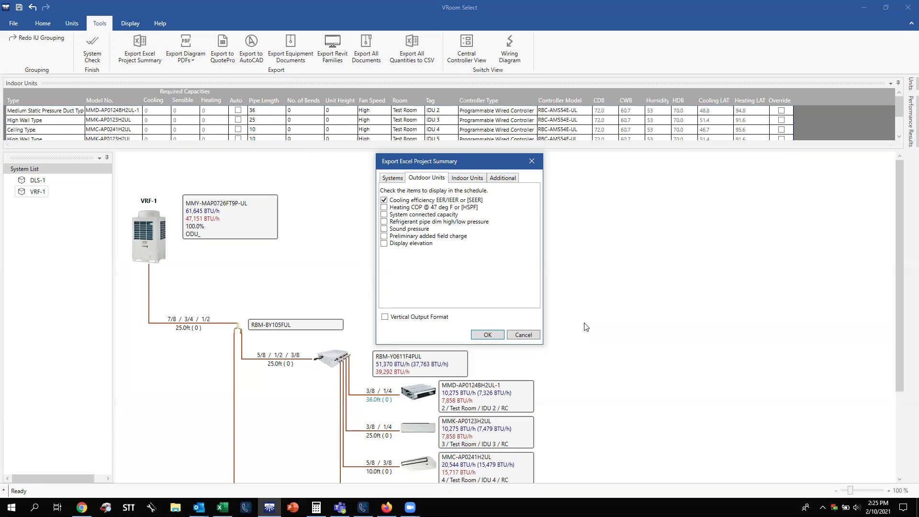
left_click(386, 209)
left_click(384, 214)
left_click(385, 222)
left_click(385, 244)
left_click(384, 243)
left_click(384, 236)
left_click(384, 230)
left_click(384, 222)
left_click(384, 215)
left_click(385, 207)
left_click(384, 200)
Review the indoor and additional options, then export both DLS-1 and VRF-1.
left_click(466, 184)
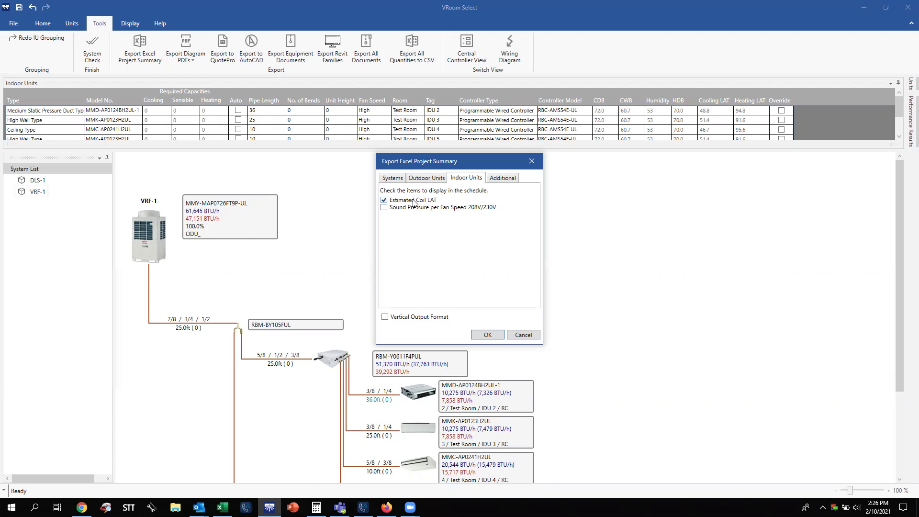
left_click(502, 182)
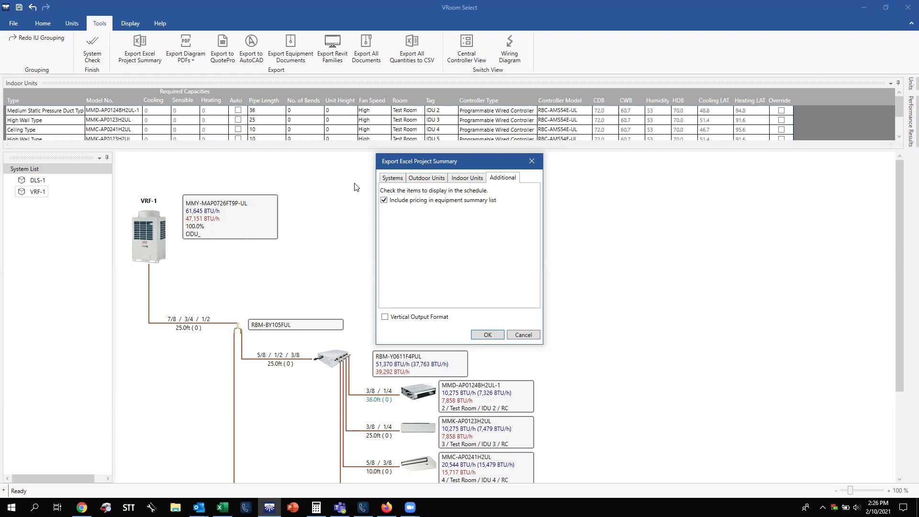
left_click(396, 181)
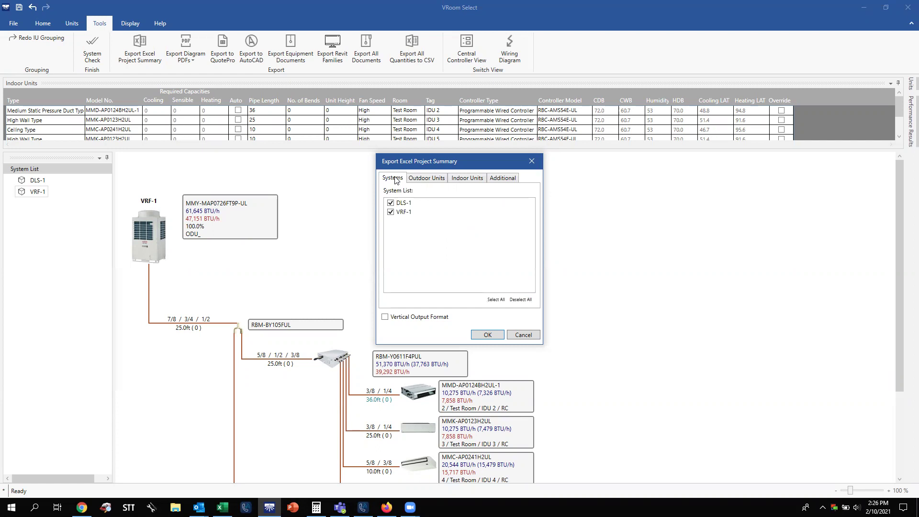
left_click(495, 334)
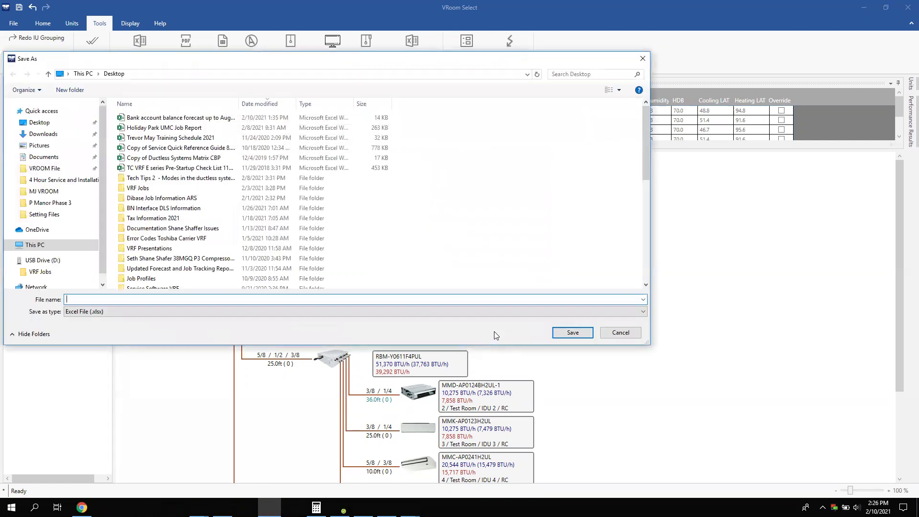
Save the summary to the Desktop as 'Test Project Job Report' and open it in Excel.
scroll(98, 136, "down", 3)
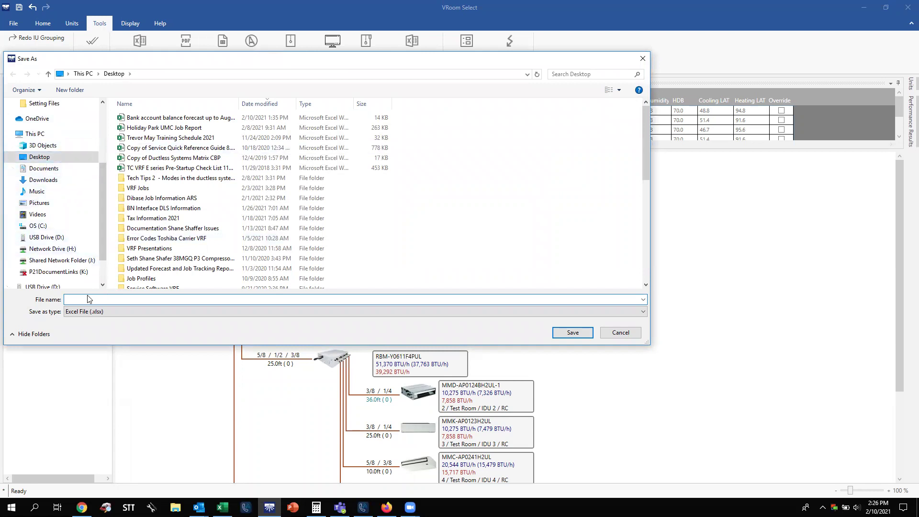
type("T")
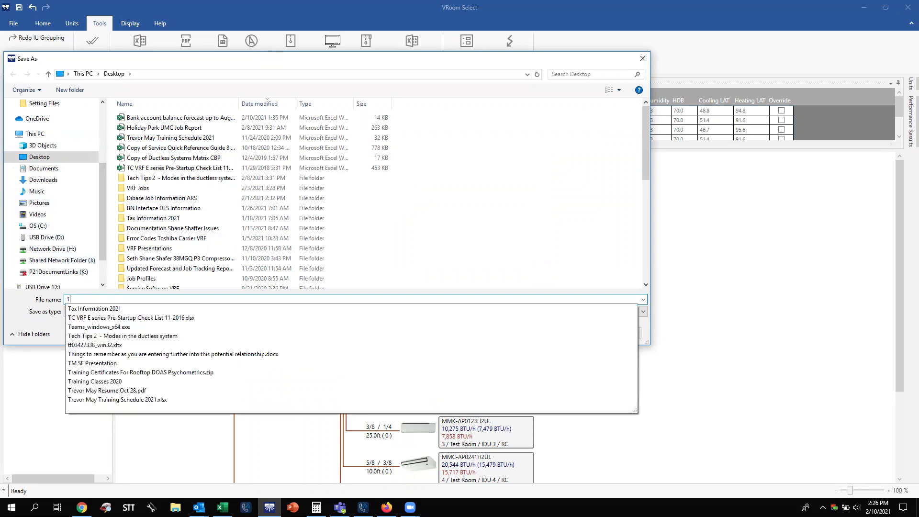
type("est Pro")
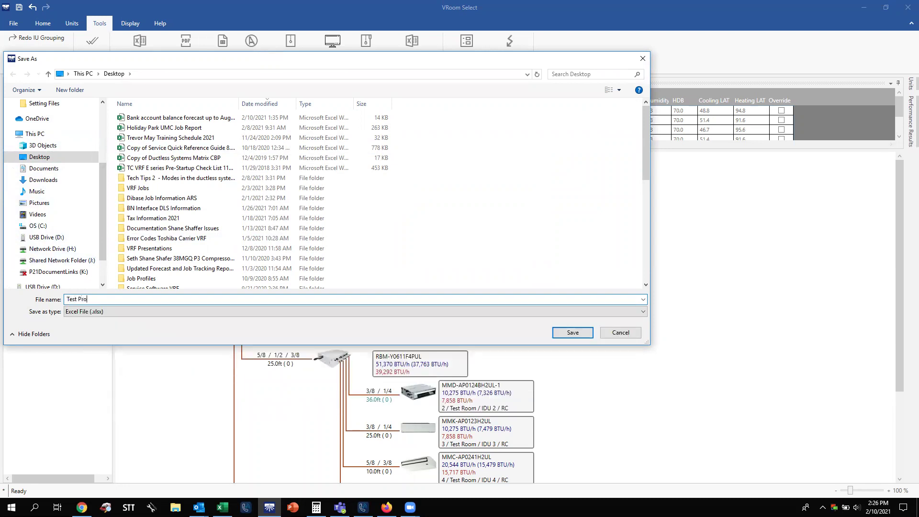
type("ject Job Report")
left_click(583, 334)
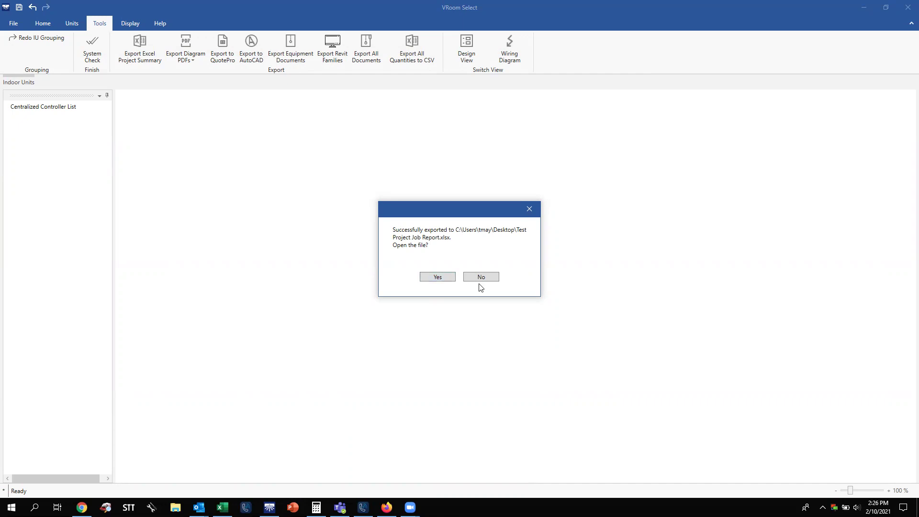
left_click(437, 278)
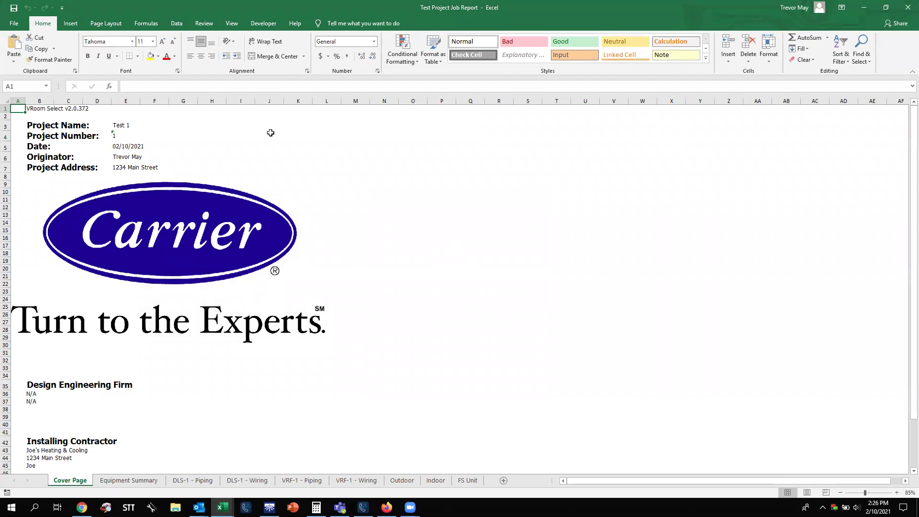
Browse the Equipment Summary and the DLS-1 and VRF-1 Piping and Wiring sheets, ending on Outdoor.
left_click(123, 482)
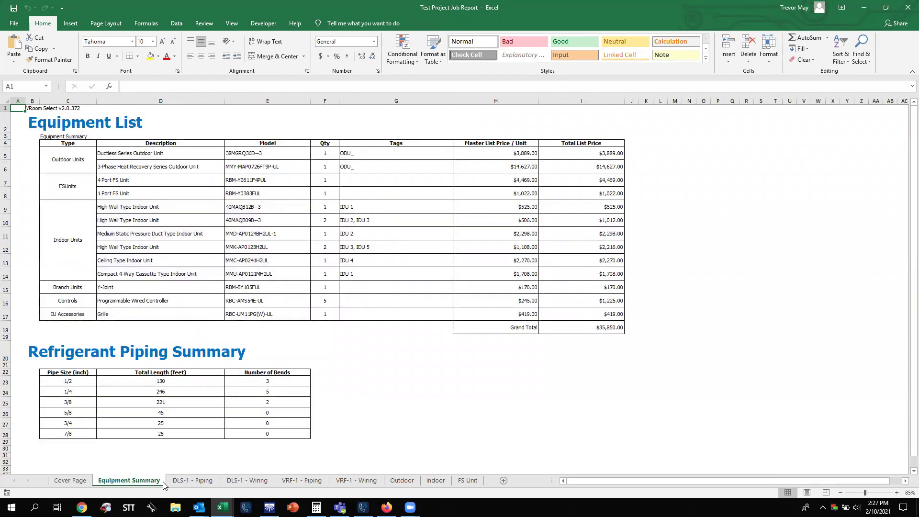
left_click(180, 482)
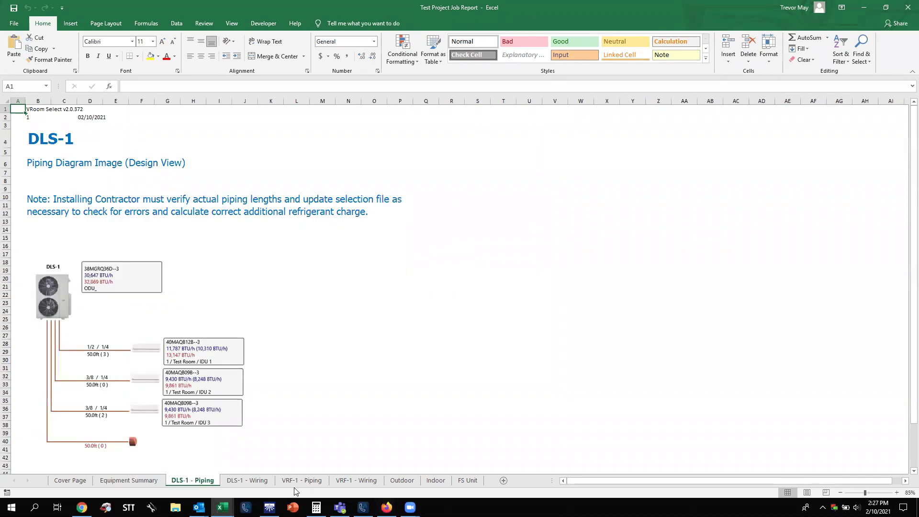
left_click(247, 481)
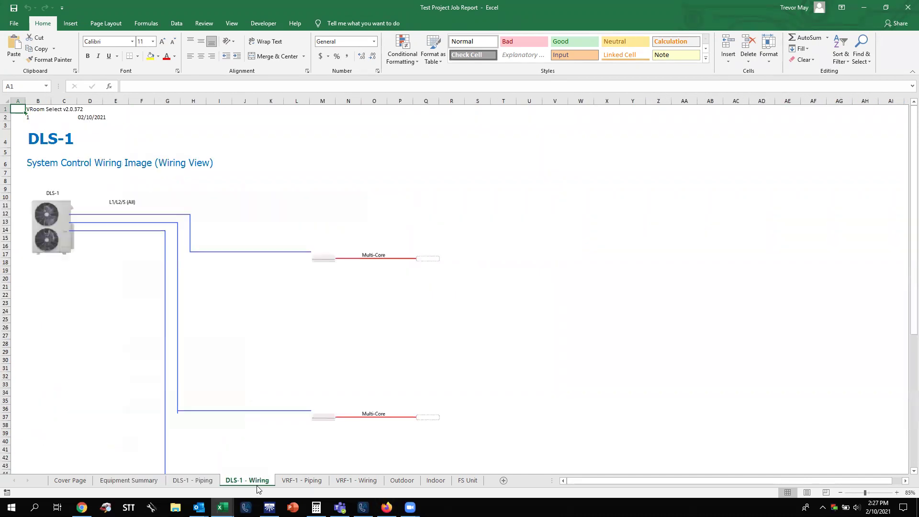
left_click(288, 482)
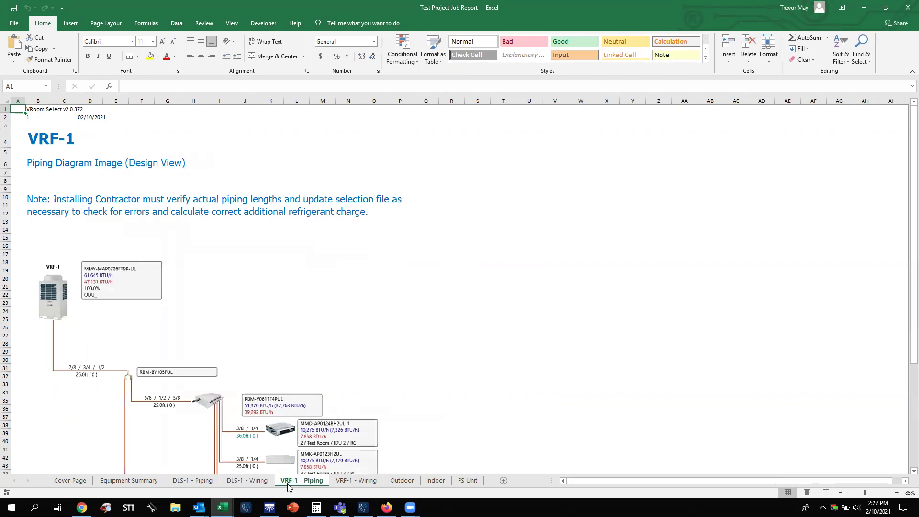
scroll(375, 395, "down", 10)
scroll(376, 395, "up", 5)
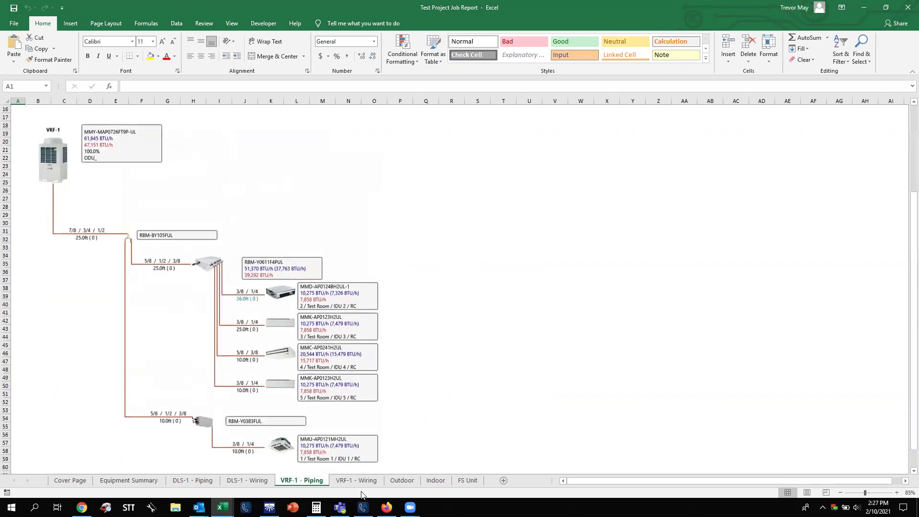
left_click(361, 484)
scroll(450, 267, "down", 9)
scroll(450, 267, "up", 9)
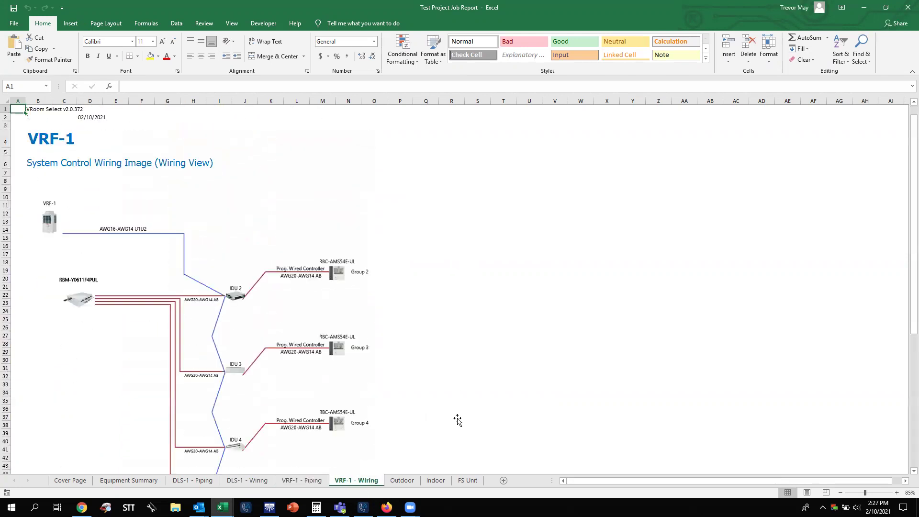
left_click(405, 482)
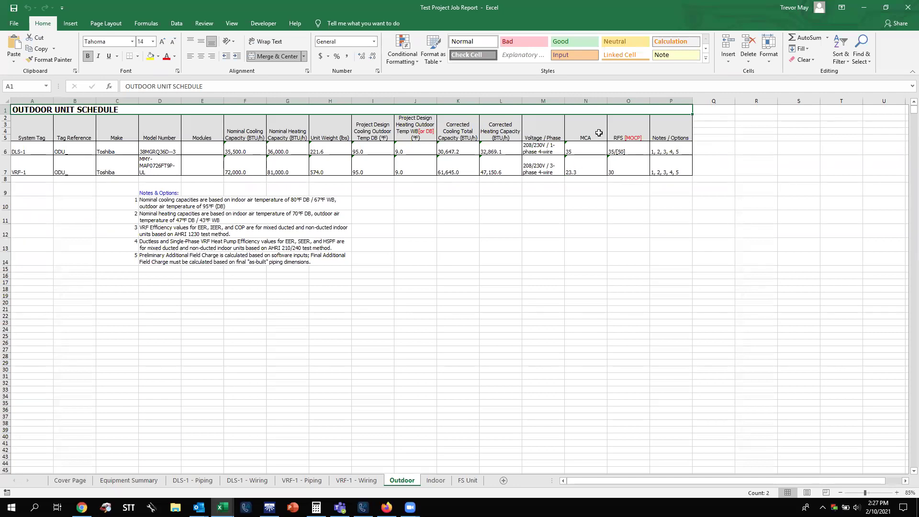
On the Indoor sheet, select the Estimated Cooling and Heating Coil LAT columns.
left_click(436, 481)
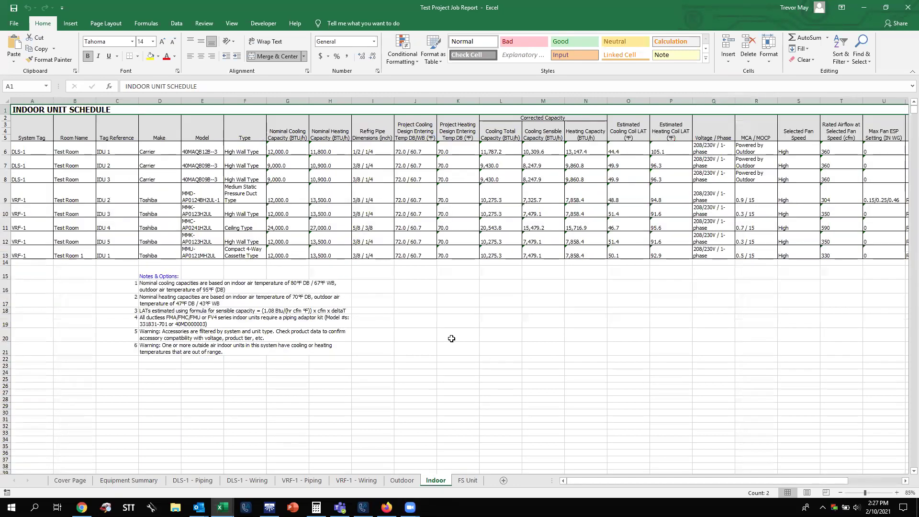
left_click_drag(581, 485, 635, 482)
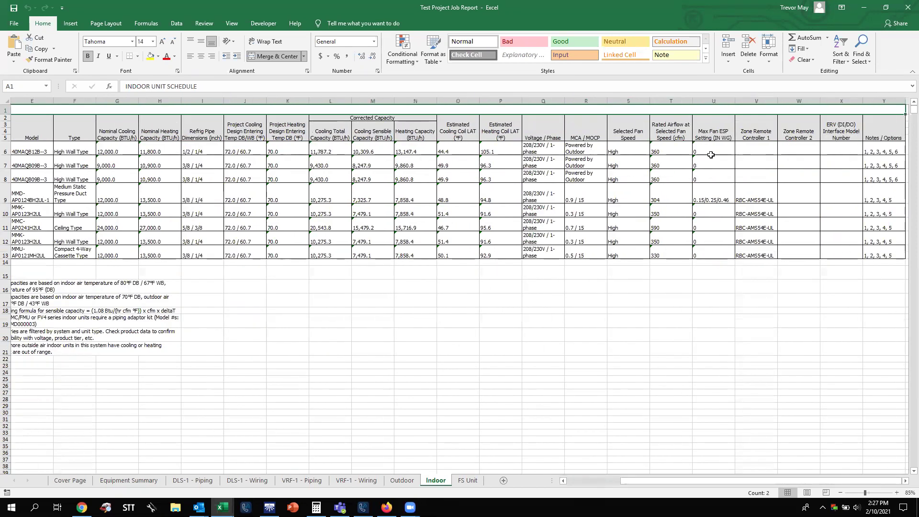
left_click(452, 129)
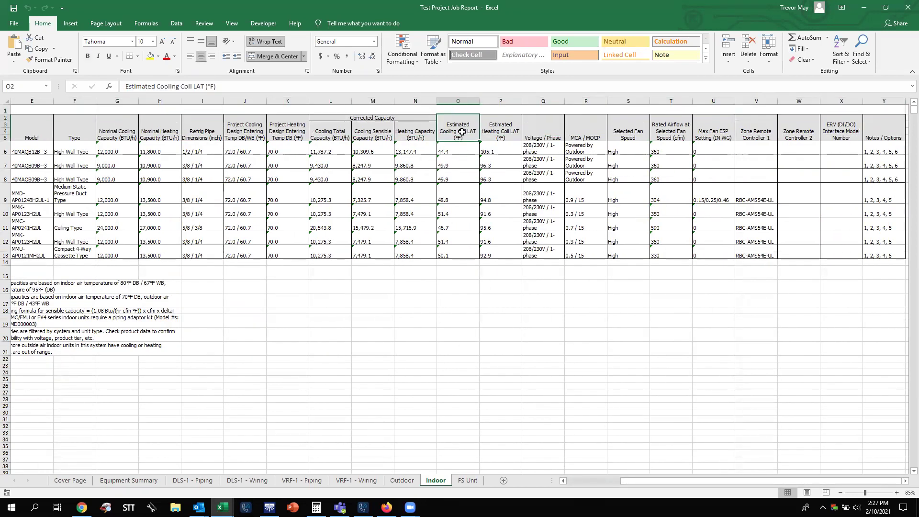
left_click(462, 151)
left_click(464, 139)
left_click(464, 146)
left_click(462, 125)
left_click(464, 145)
left_click(463, 128)
left_click(465, 146)
left_click(458, 127)
key("shift+Down")
key("shift+Down")
key("shift+Down")
key("shift+Down")
key("shift+Down")
key("shift+Down")
key("shift+Down")
key("shift+Down")
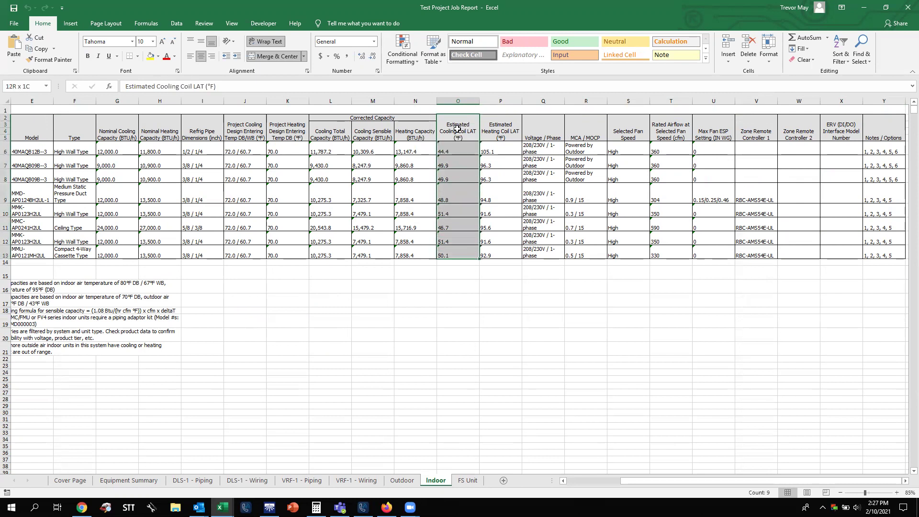
left_click(502, 129)
key("shift+Down")
key("shift+Down")
key("shift+Down")
key("shift+Down")
key("shift+Down")
key("shift+Down")
key("shift+Down")
key("shift+Down")
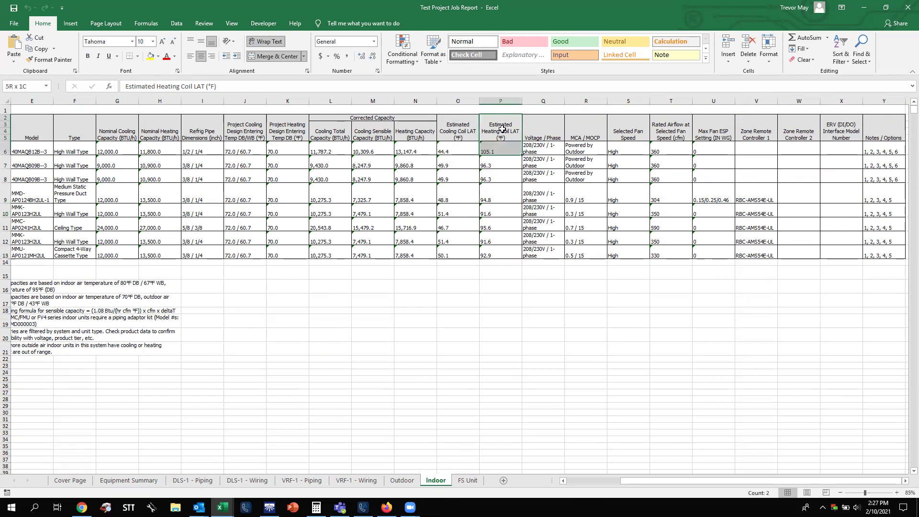
left_click(516, 299)
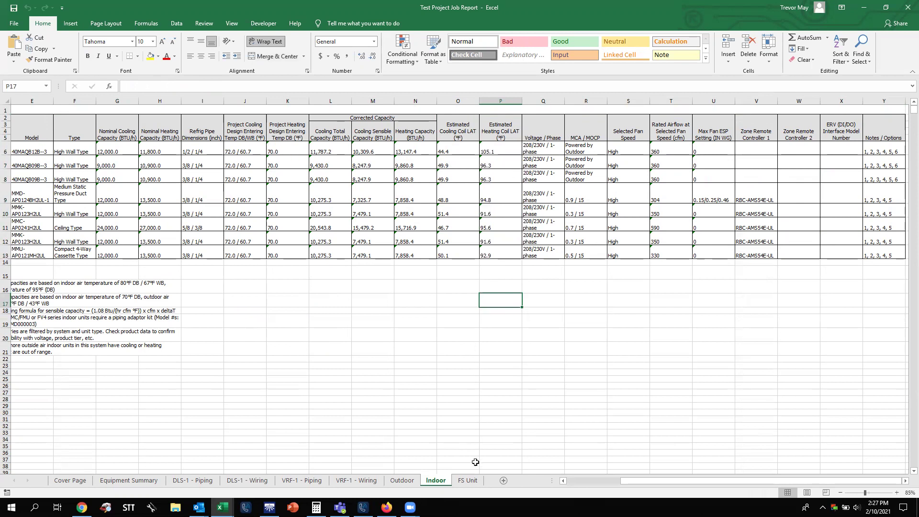
View the FS Unit sheet, then close the report workbook and Excel.
left_click(467, 480)
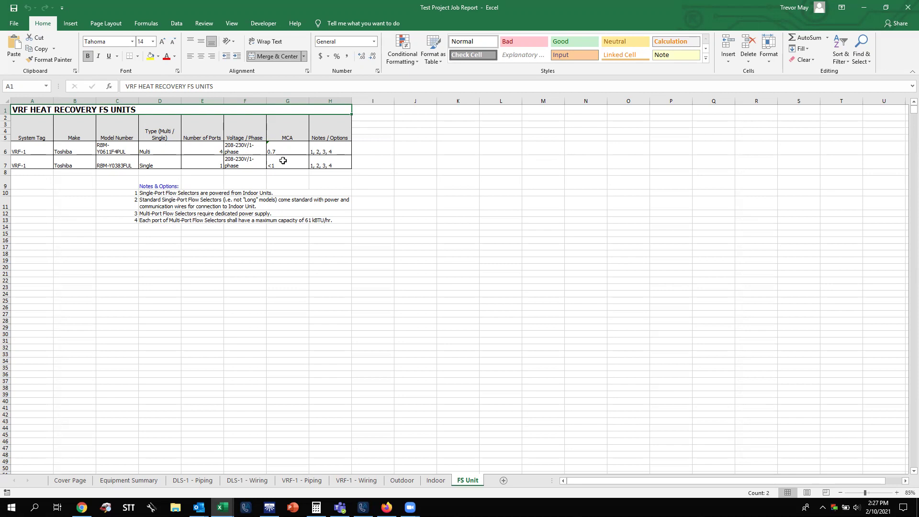
left_click(908, 6)
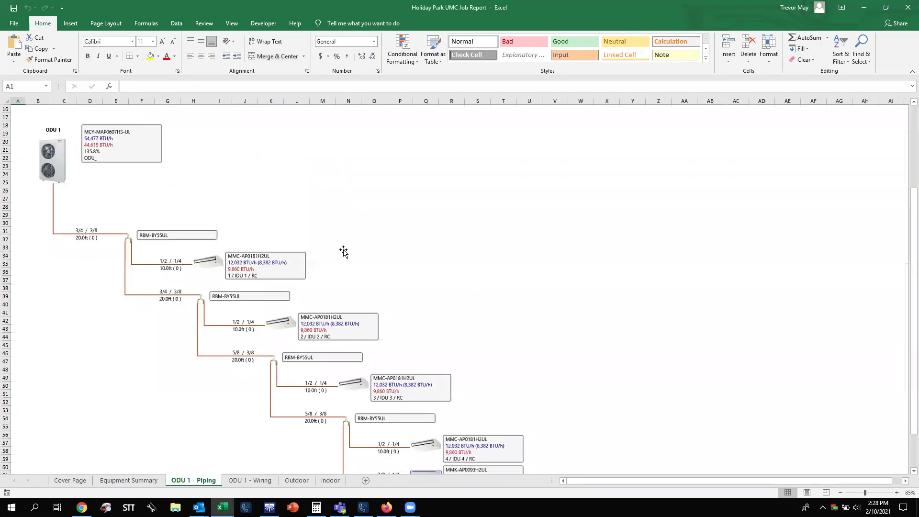
left_click(908, 6)
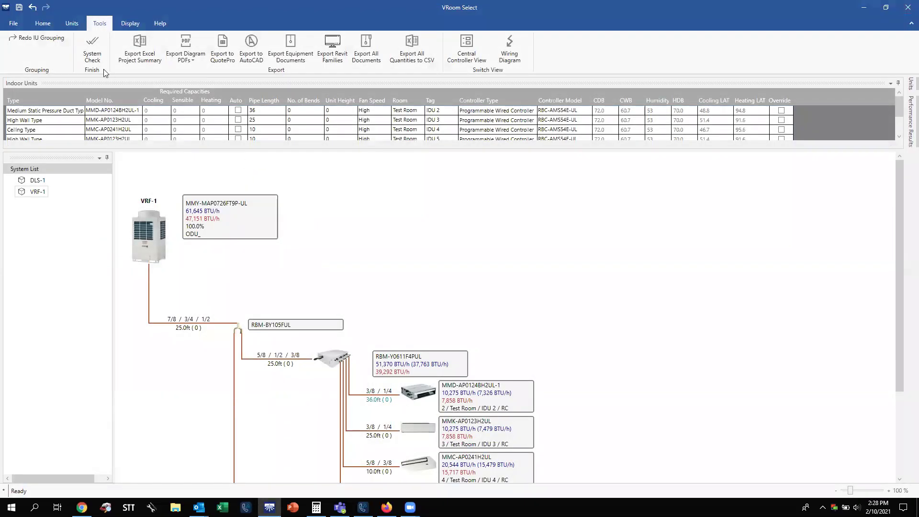